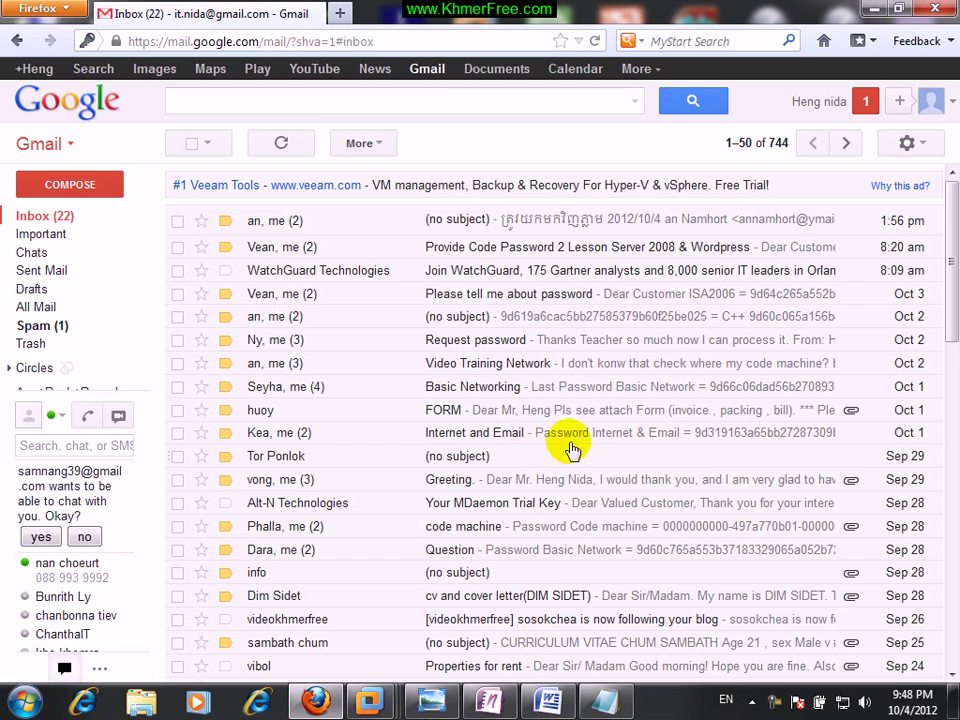
Step: Open Gmail's Forwarding and POP/IMAP settings and review the POP download and IMAP access options
left_click(914, 145)
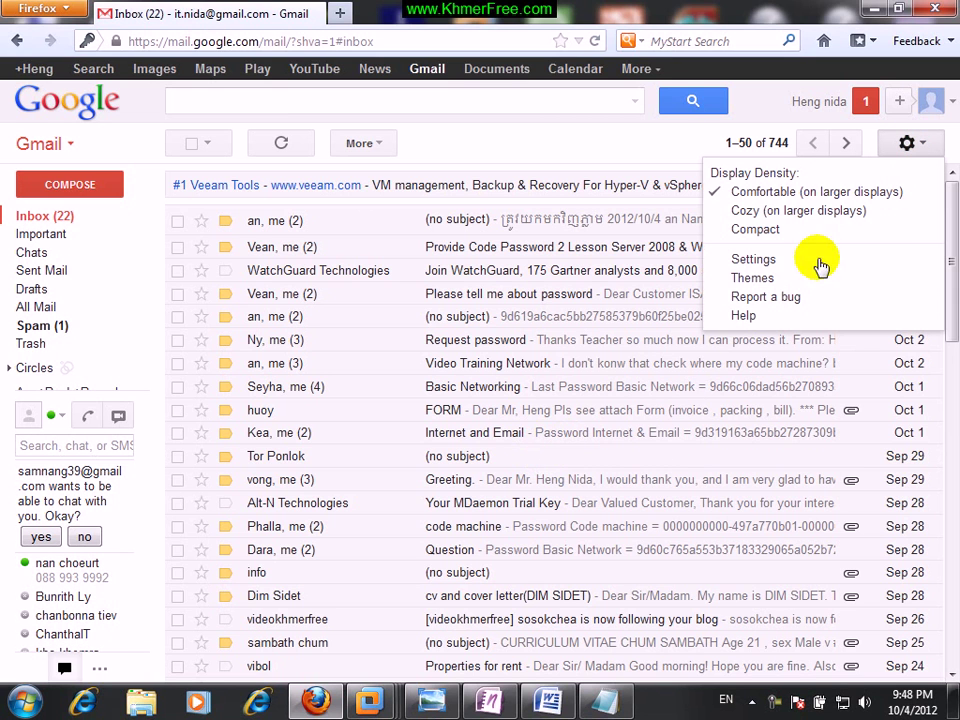
left_click(771, 262)
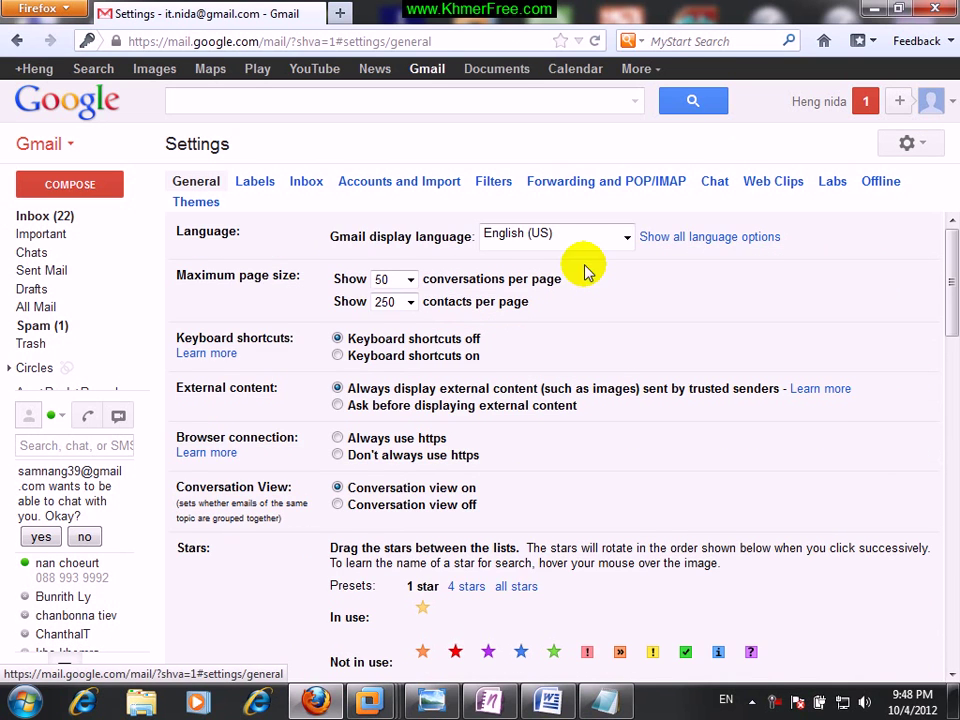
left_click(610, 183)
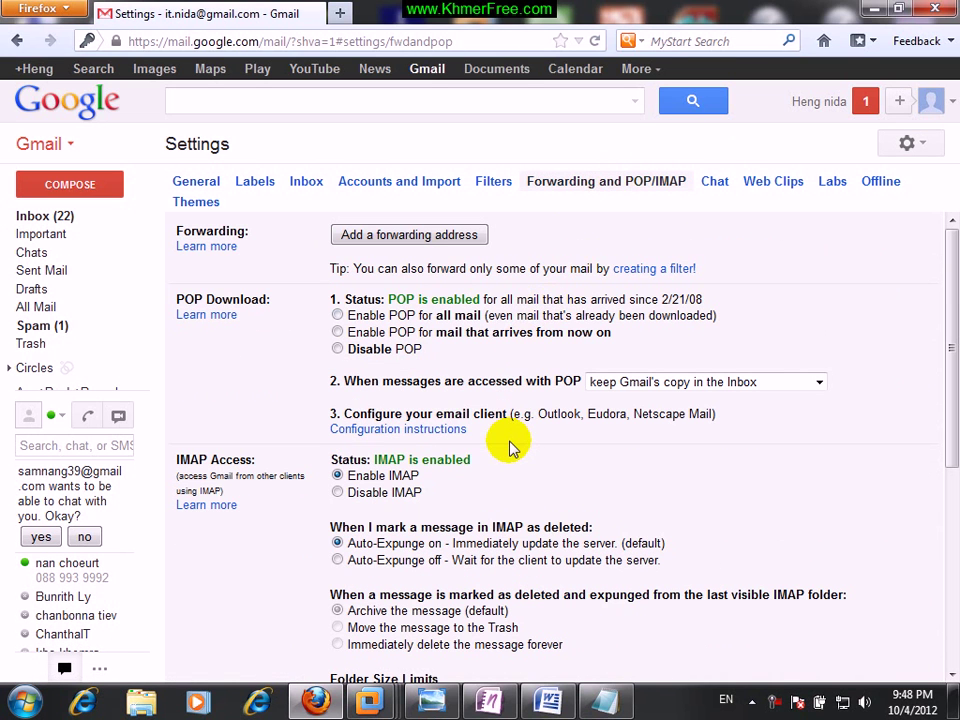
scroll(510, 447, "down", 1)
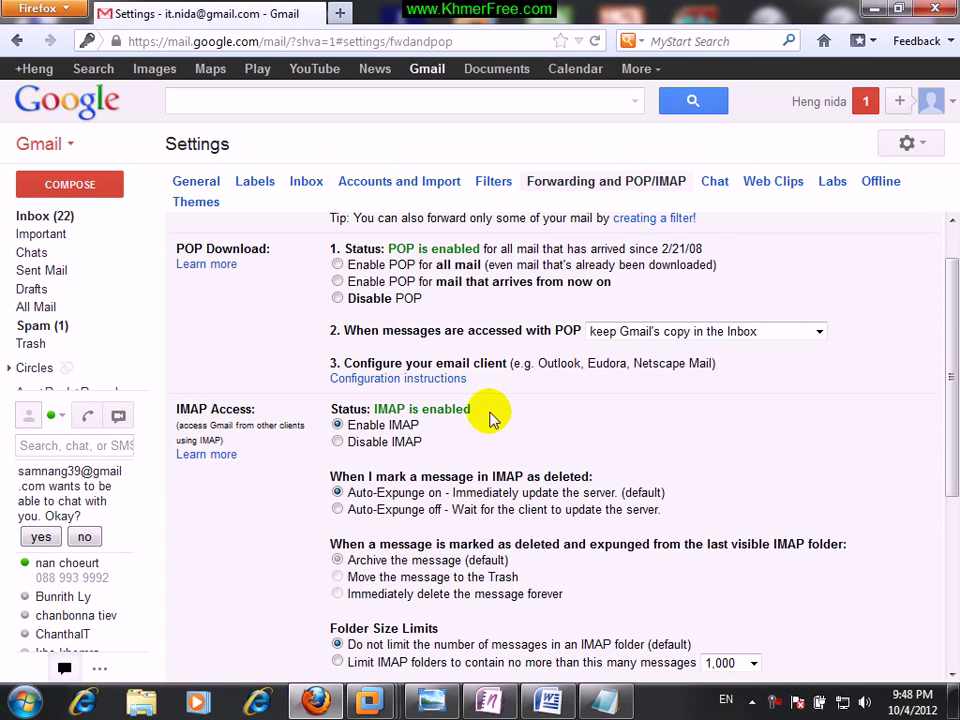
scroll(420, 350, "up", 1)
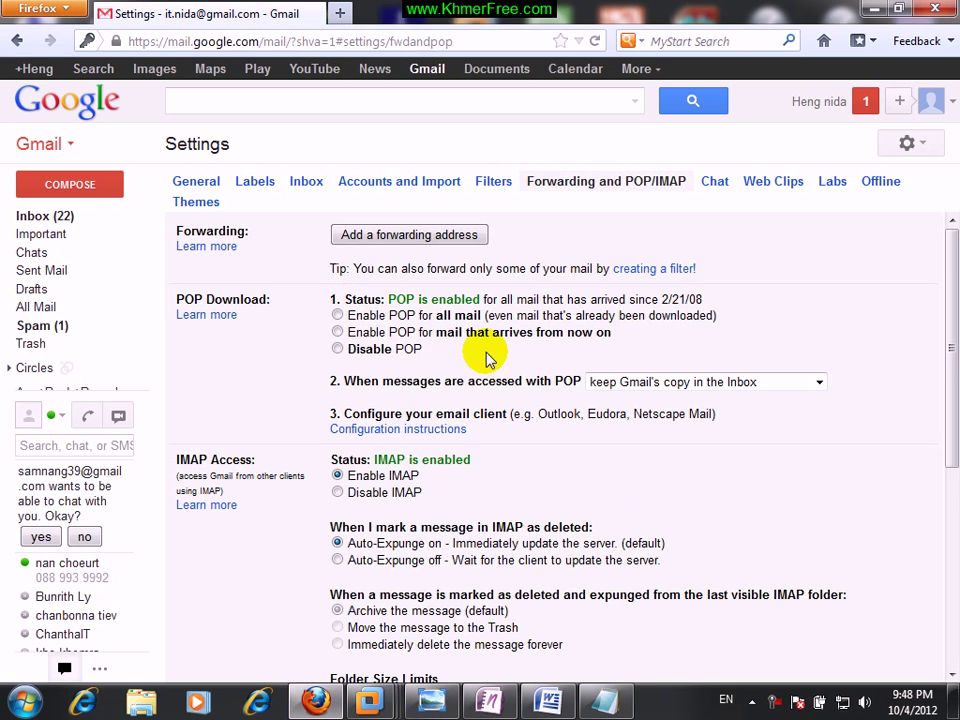
scroll(490, 358, "down", 1)
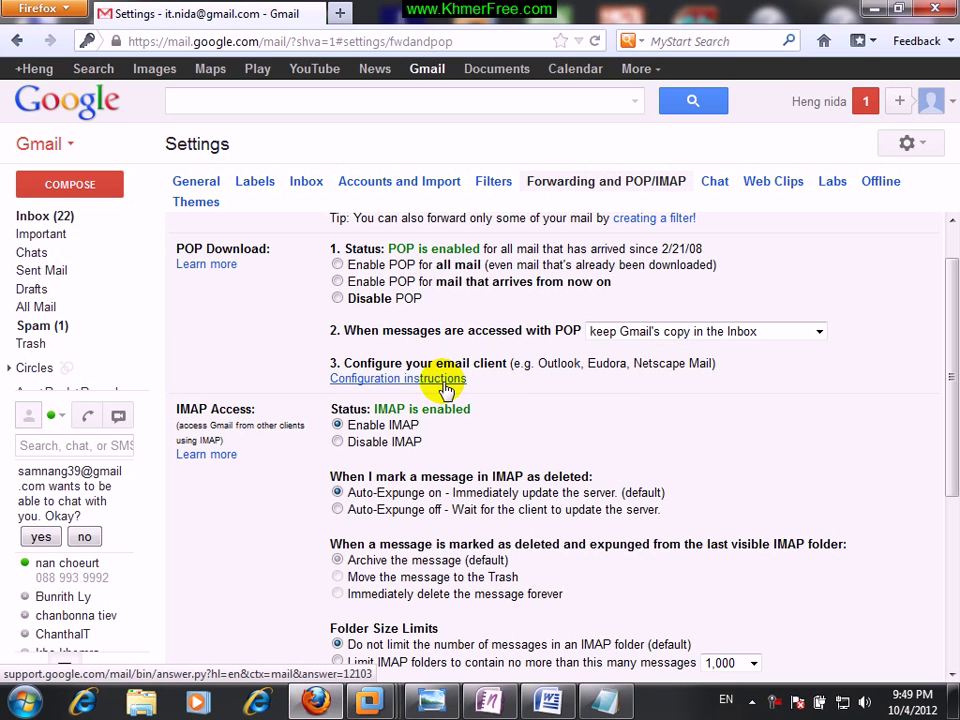
Step: Open the POP configuration instructions for Outlook 2007/2010 and read through the account, outgoing server and advanced port settings
left_click(389, 380)
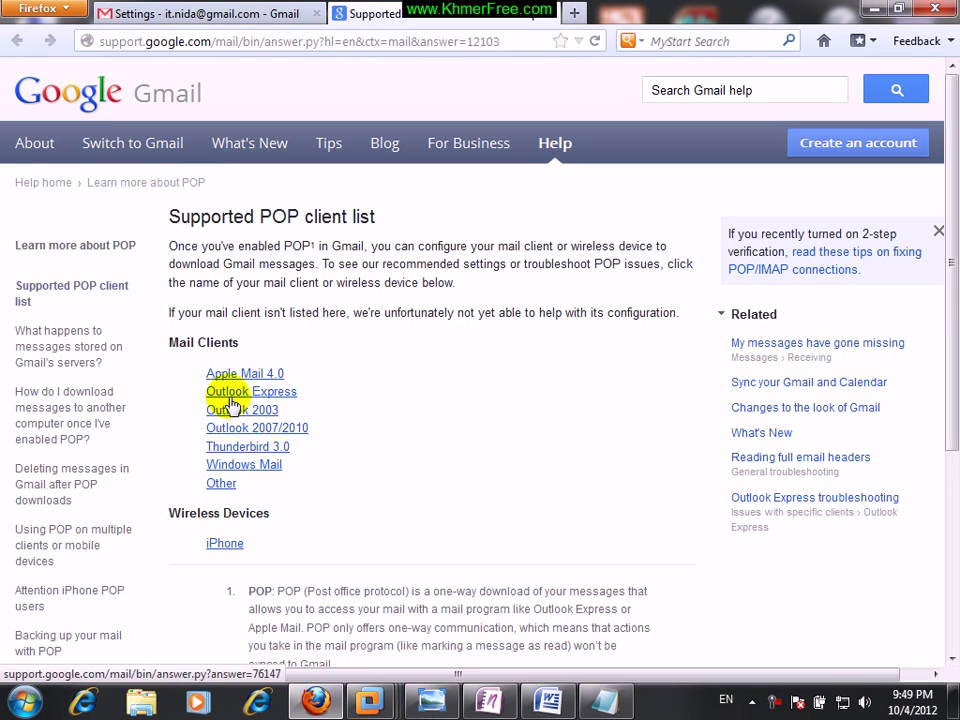
left_click(292, 433)
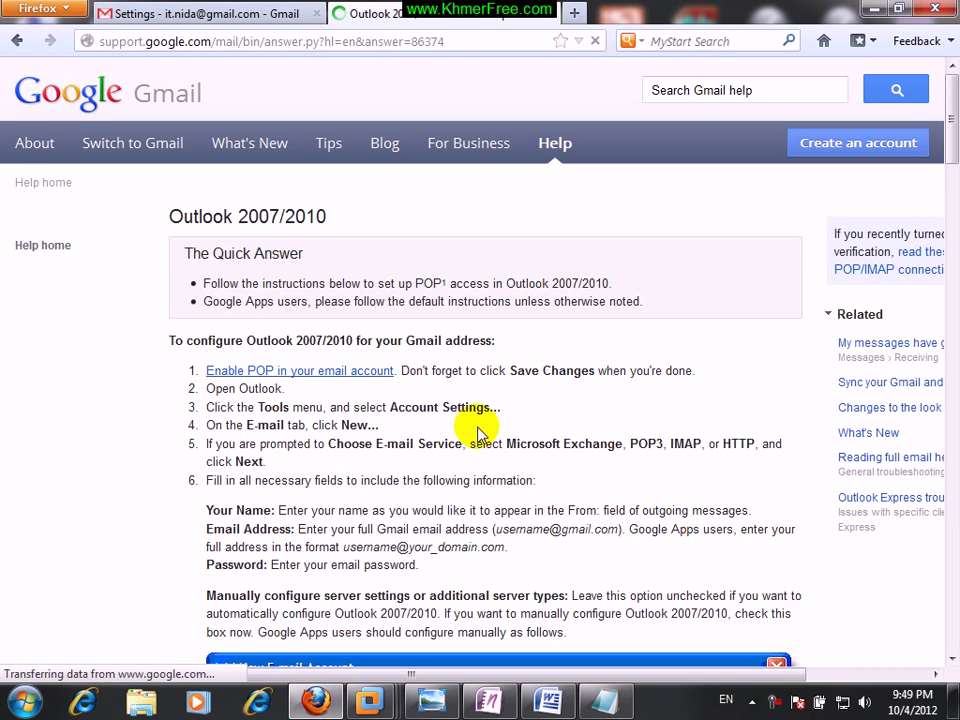
scroll(478, 432, "down", 4)
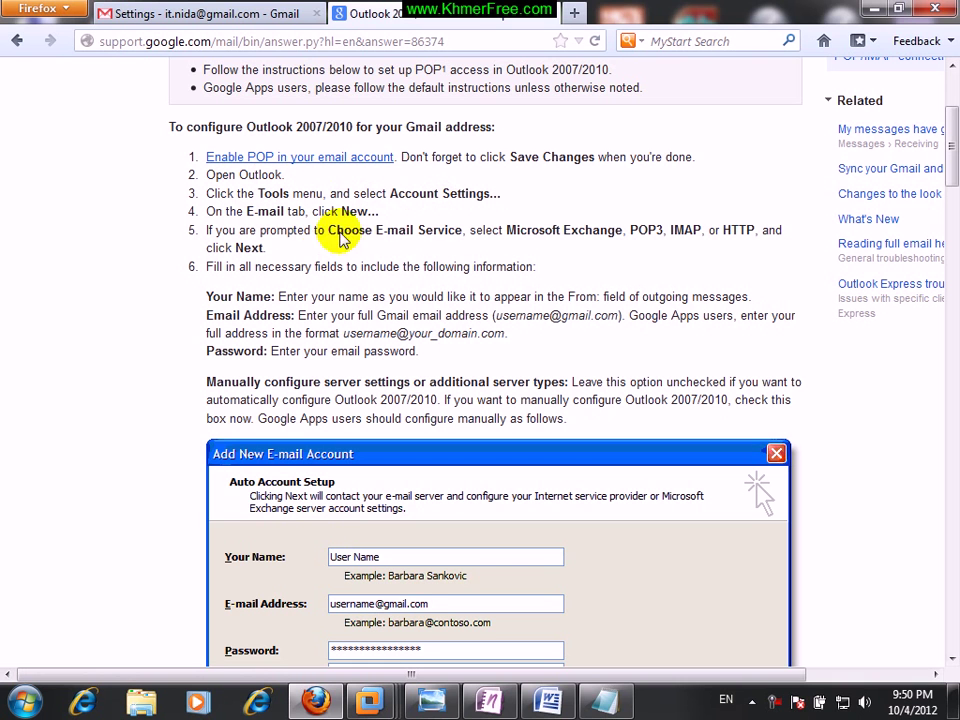
scroll(514, 311, "down", 5)
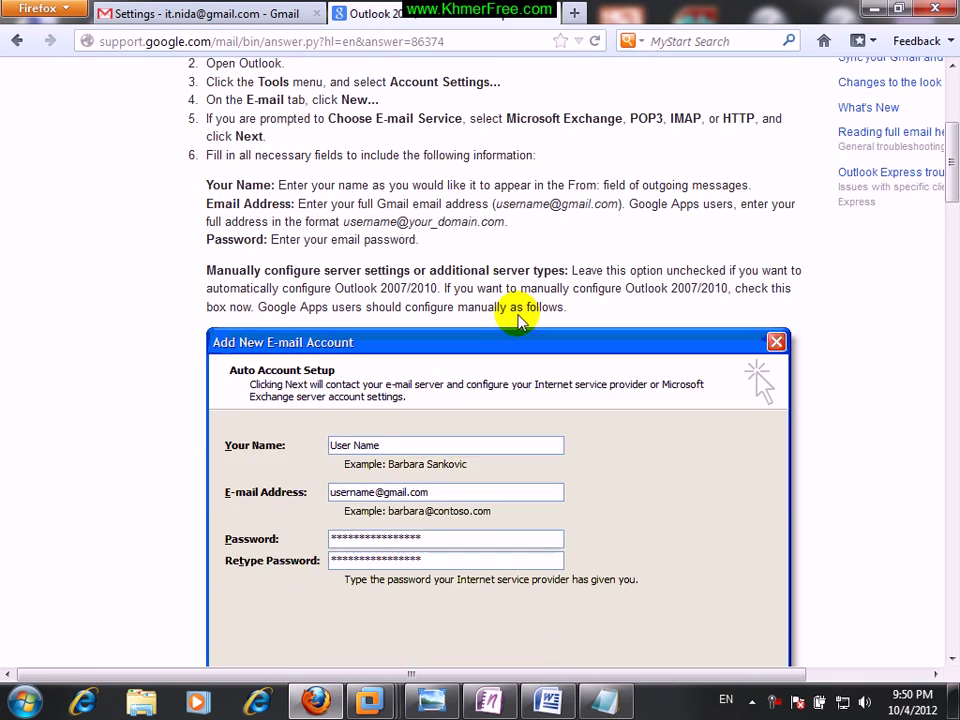
scroll(484, 340, "down", 13)
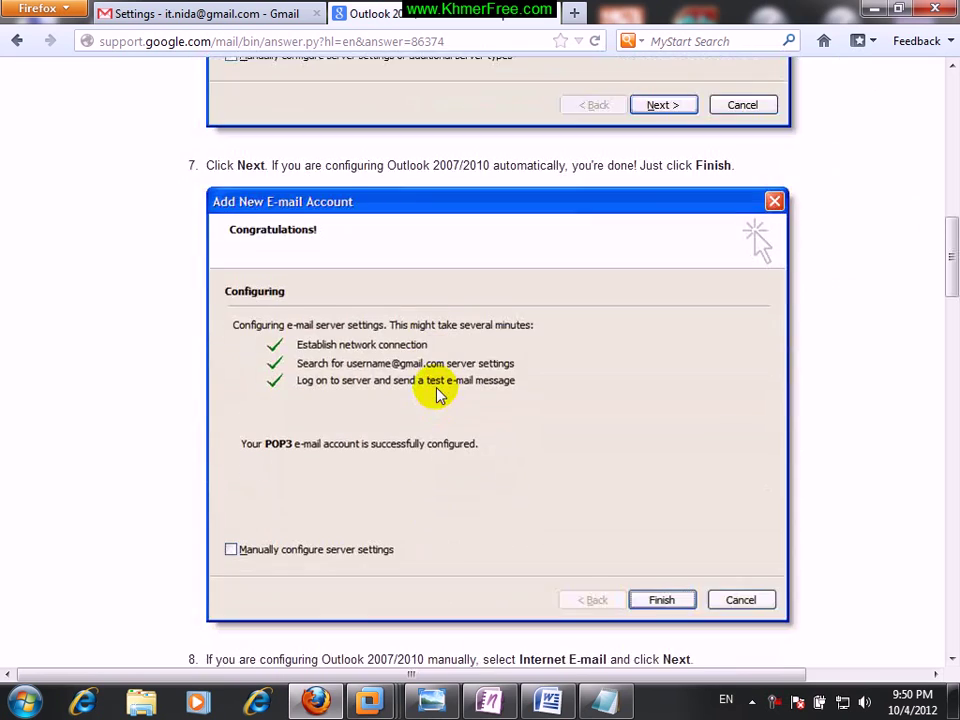
scroll(436, 390, "down", 12)
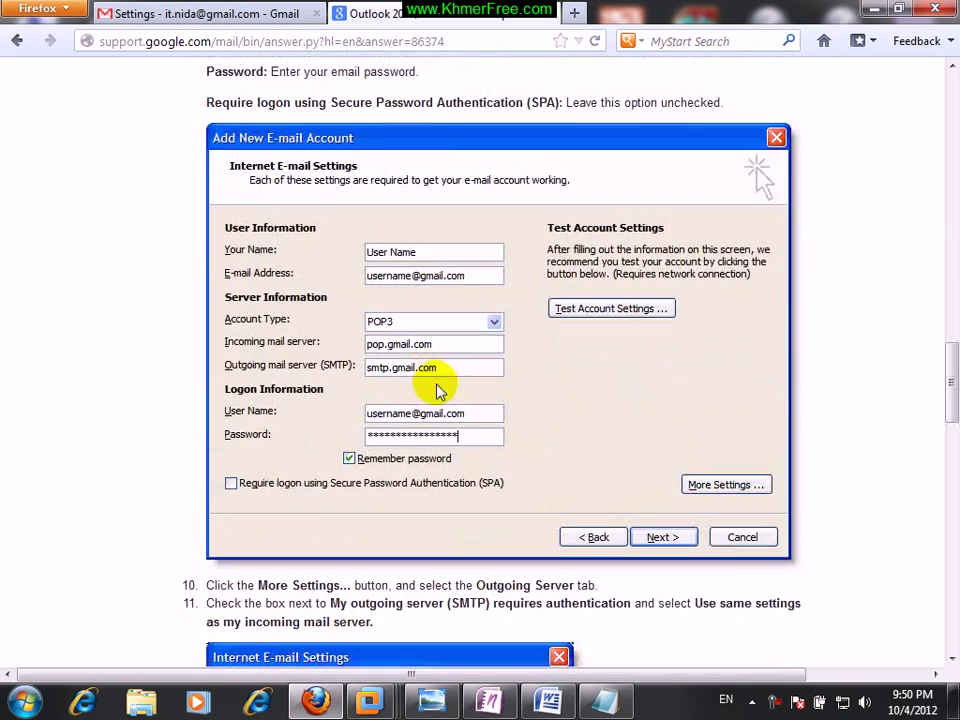
scroll(437, 395, "down", 10)
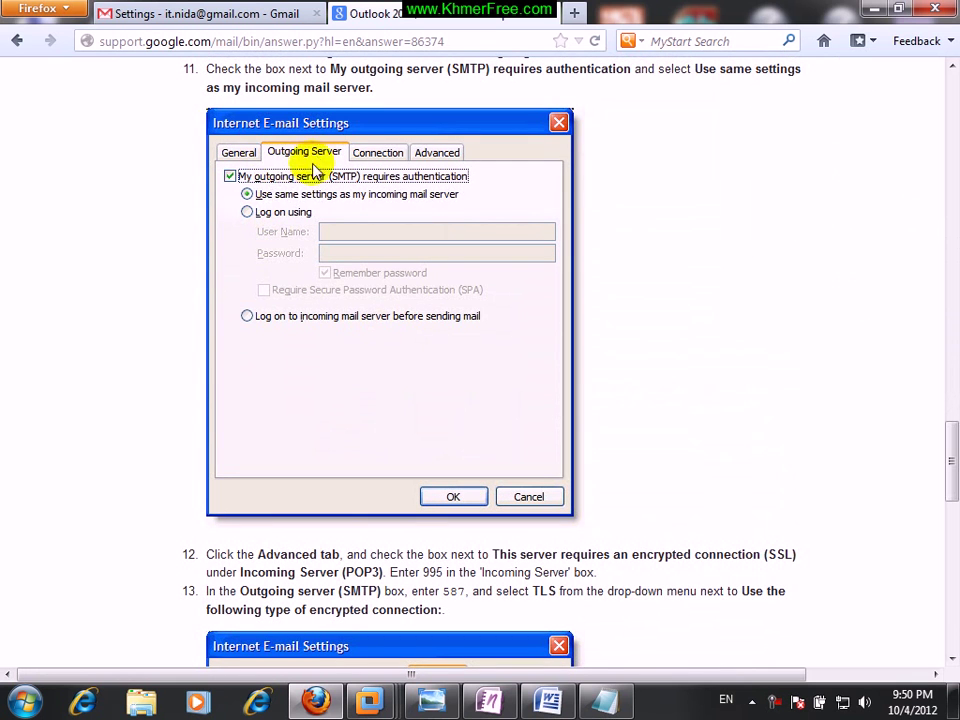
scroll(480, 280, "down", 8)
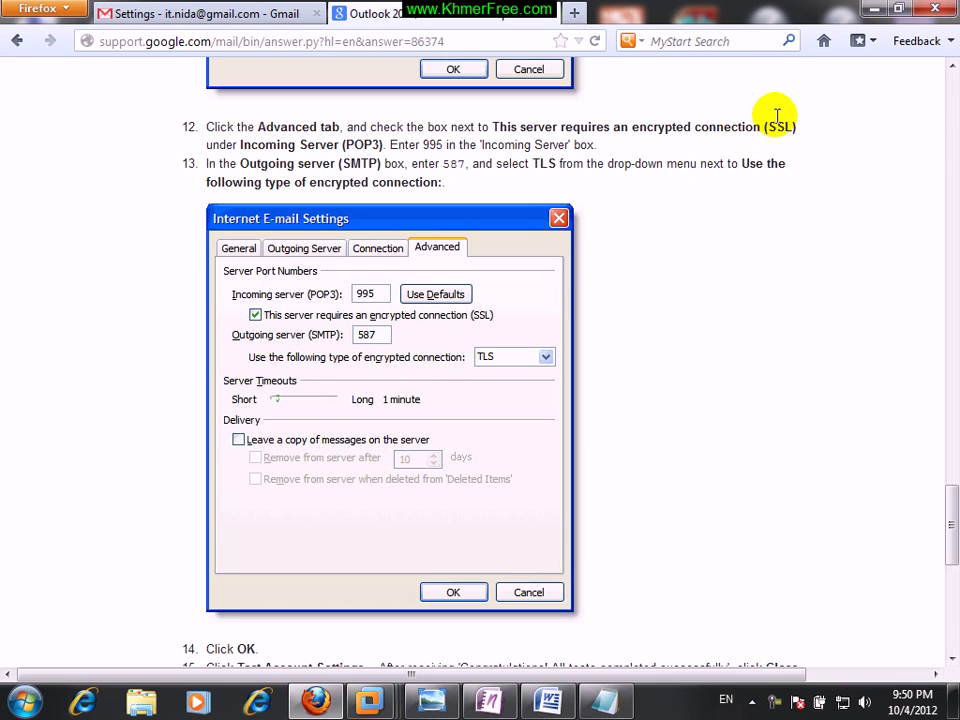
Step: Switch to the Notepad checklist and review the items on creating a Gmail account, enabling POP3 and configuring
left_click(622, 705)
left_click_drag(364, 126, 523, 145)
left_click_drag(302, 176, 558, 176)
left_click_drag(288, 228, 495, 234)
left_click(508, 229)
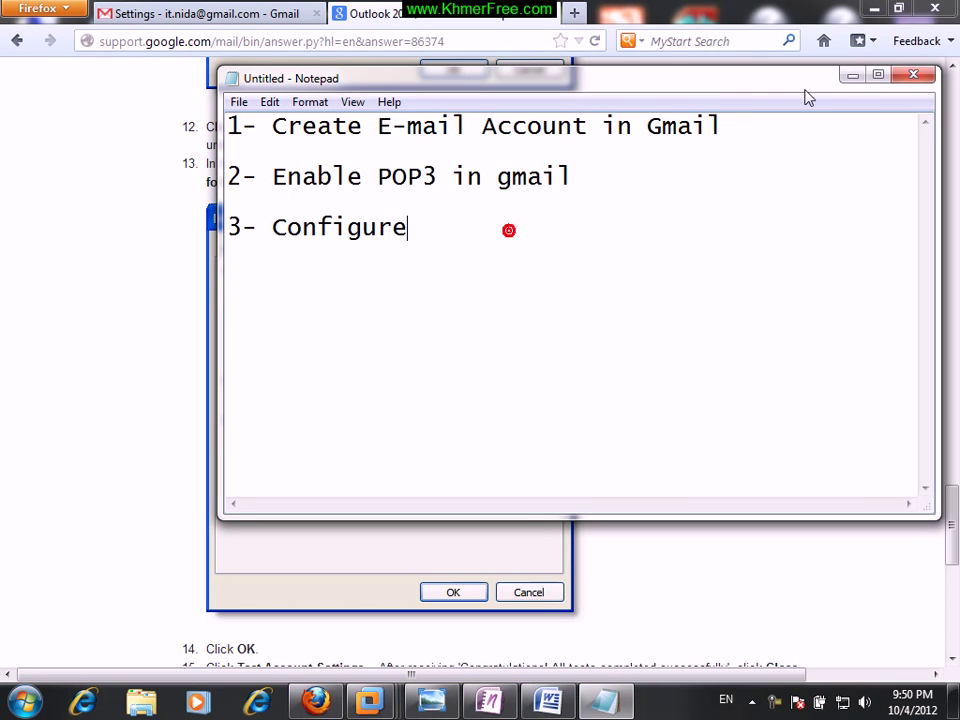
Step: Minimize the notes and the browser, switch to the PC02 virtual machine, and open the Inbox in Microsoft Outlook
left_click(852, 75)
left_click(868, 10)
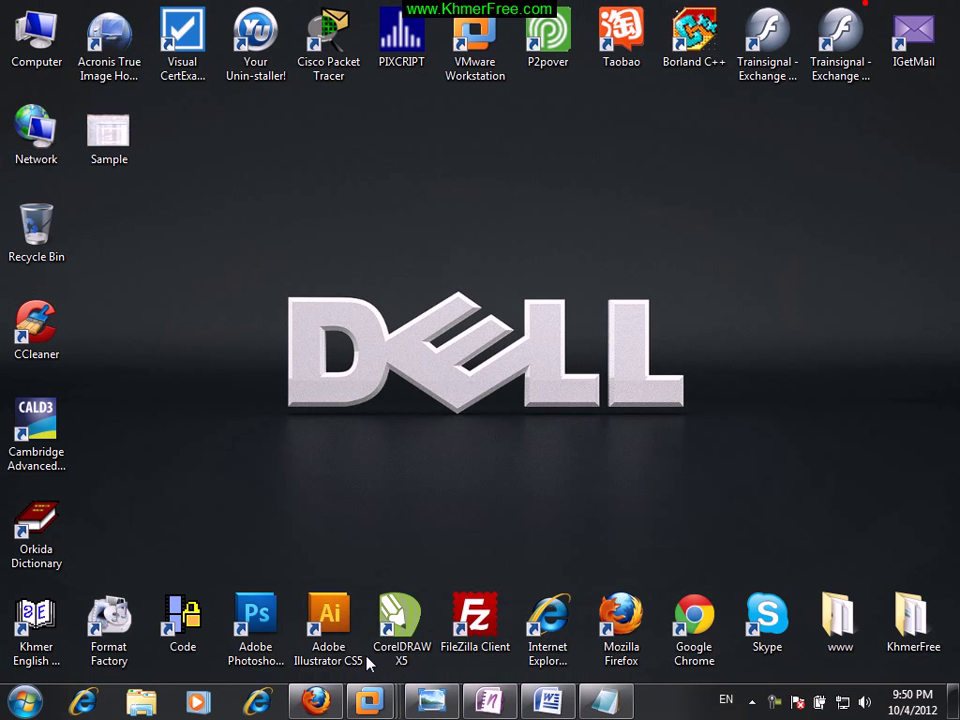
mouse_move(369, 700)
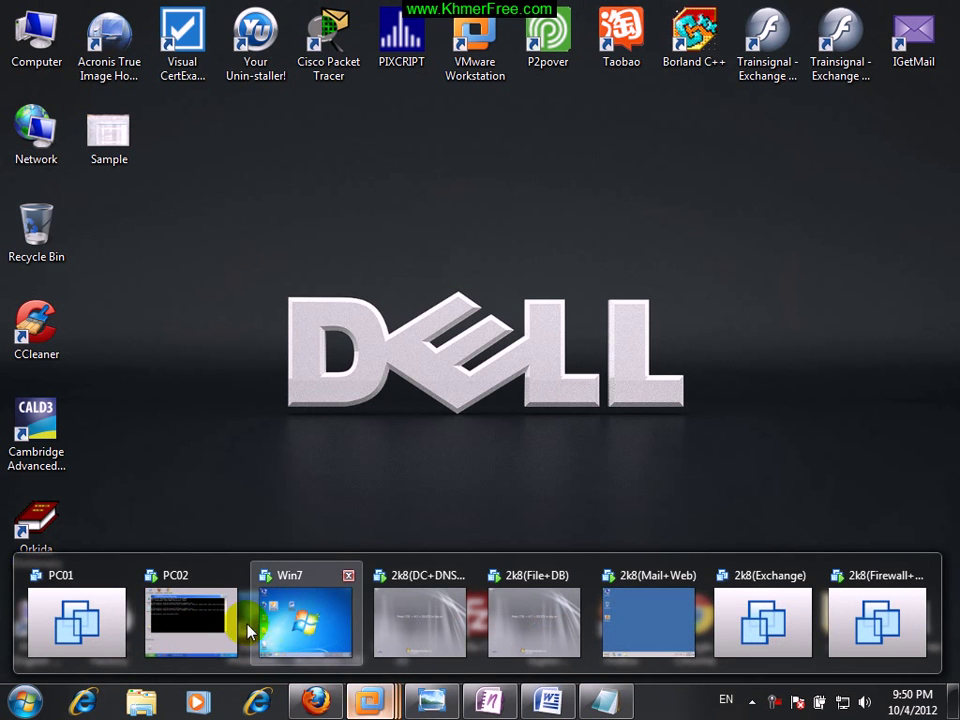
left_click(208, 628)
double_click(520, 262)
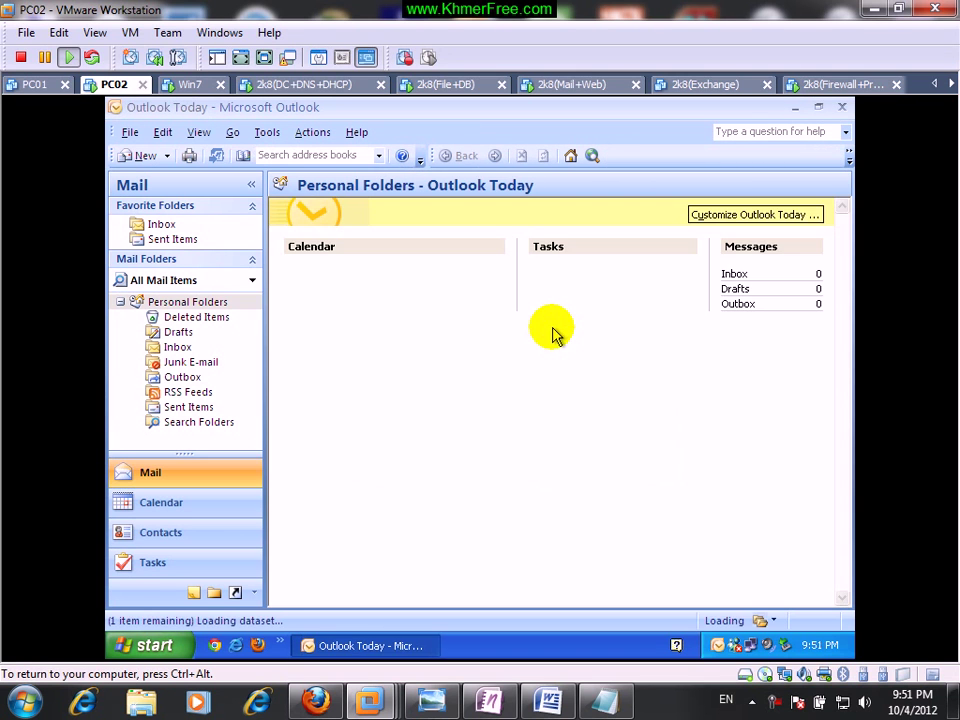
left_click(177, 348)
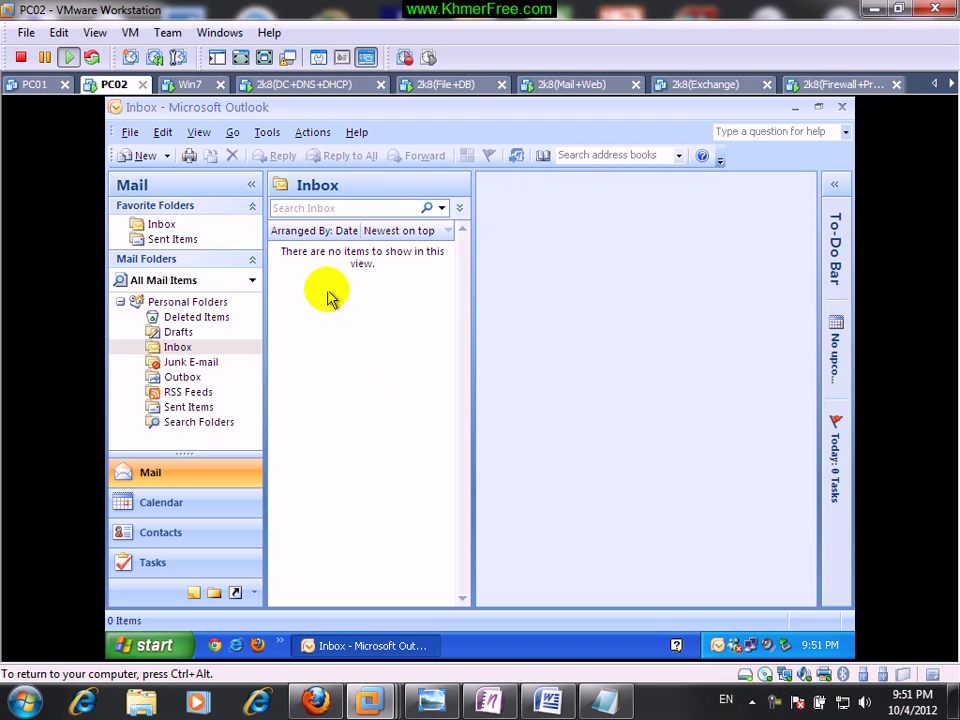
left_click(266, 132)
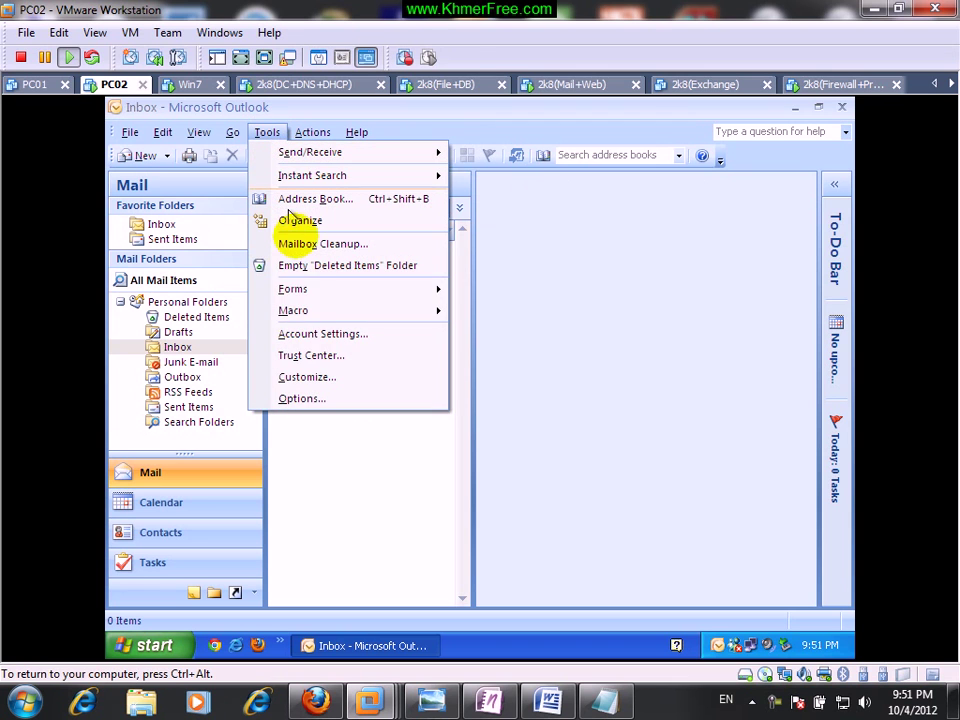
left_click(328, 340)
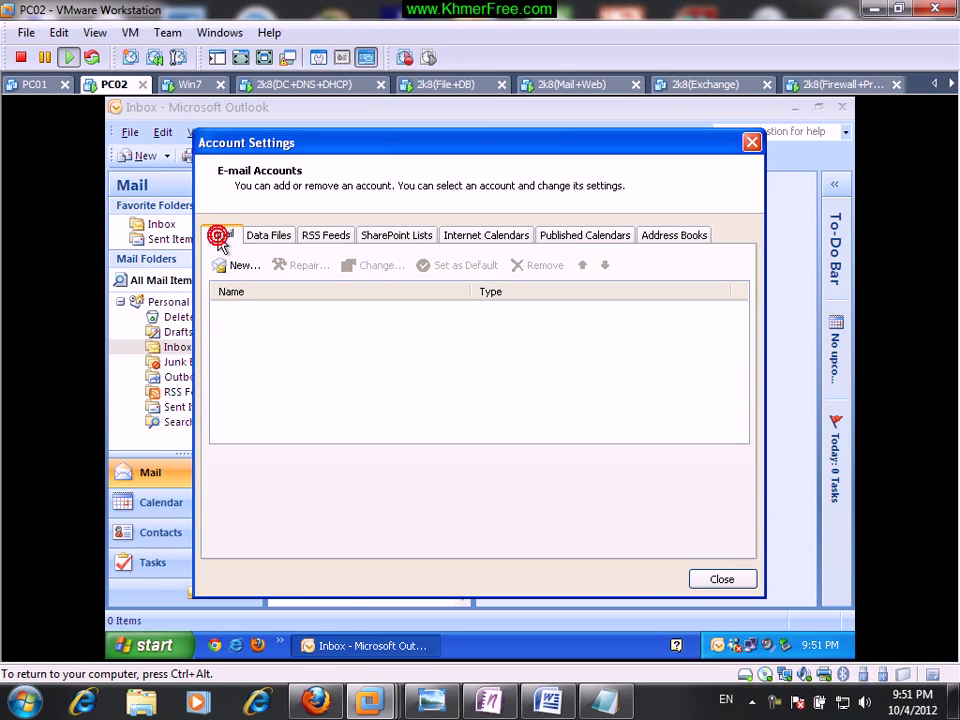
left_click(278, 238)
left_click(327, 235)
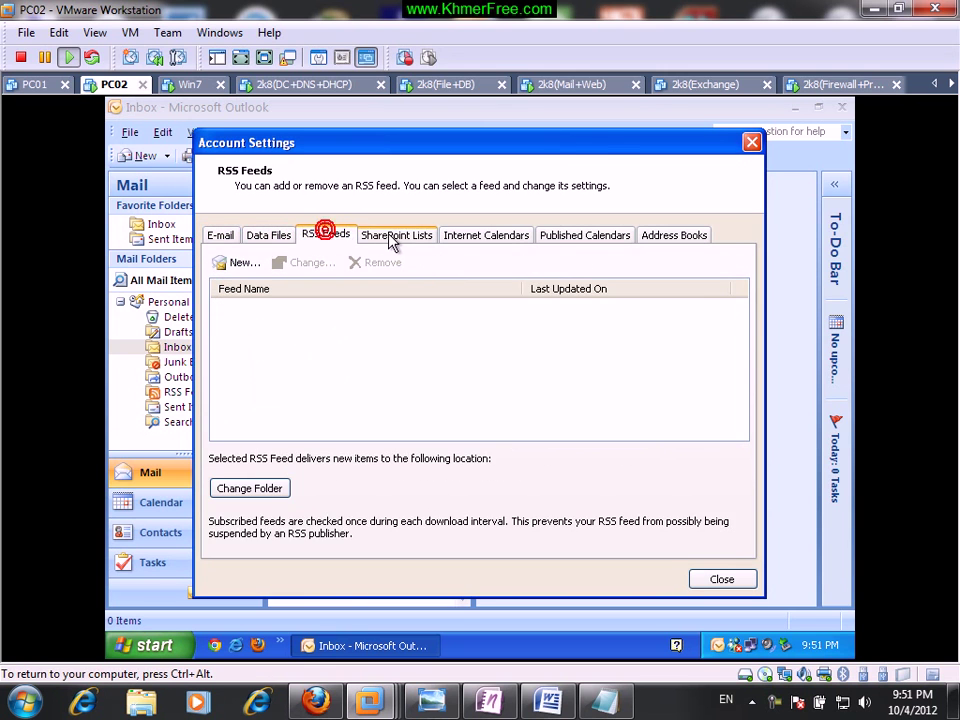
left_click(377, 237)
left_click(222, 238)
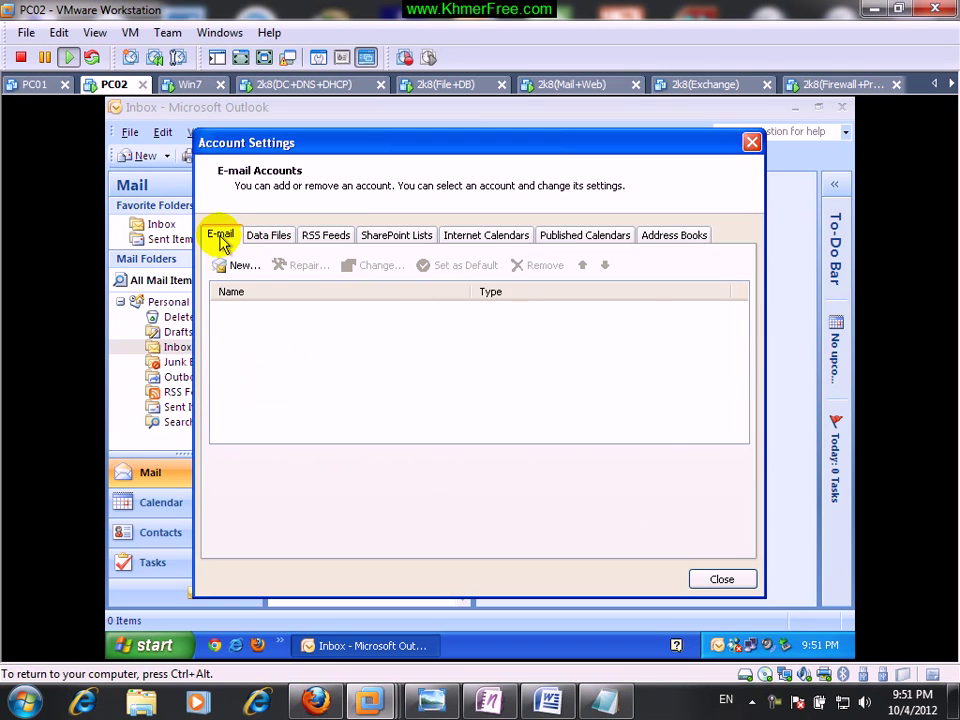
Step: Start adding a new e-mail account with manually configured server settings, using the Internet E-mail service
left_click(236, 266)
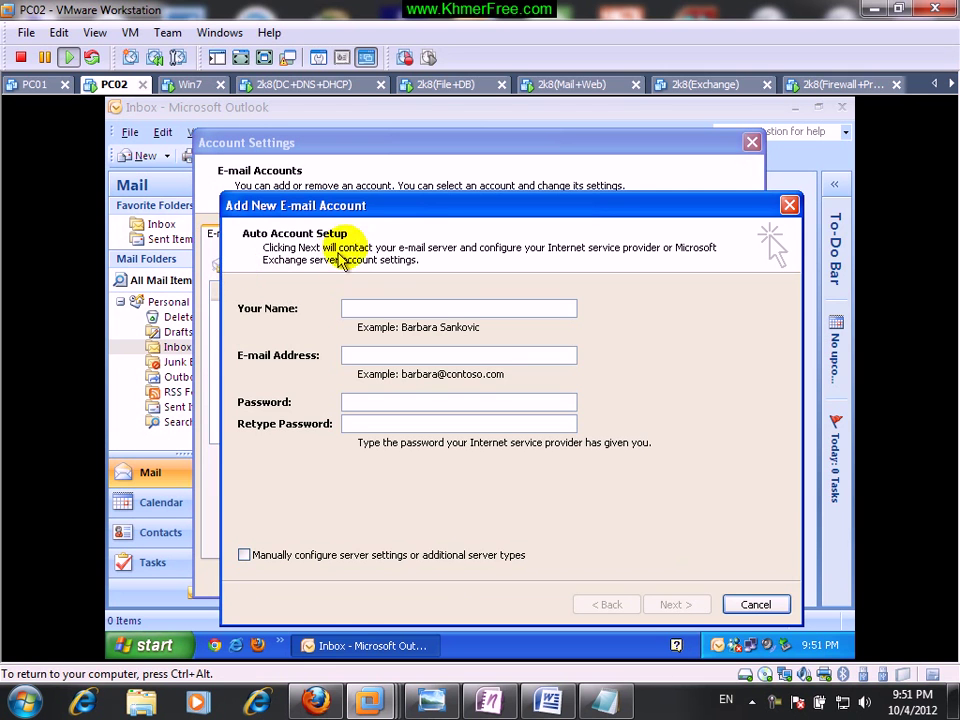
left_click_drag(386, 206, 396, 166)
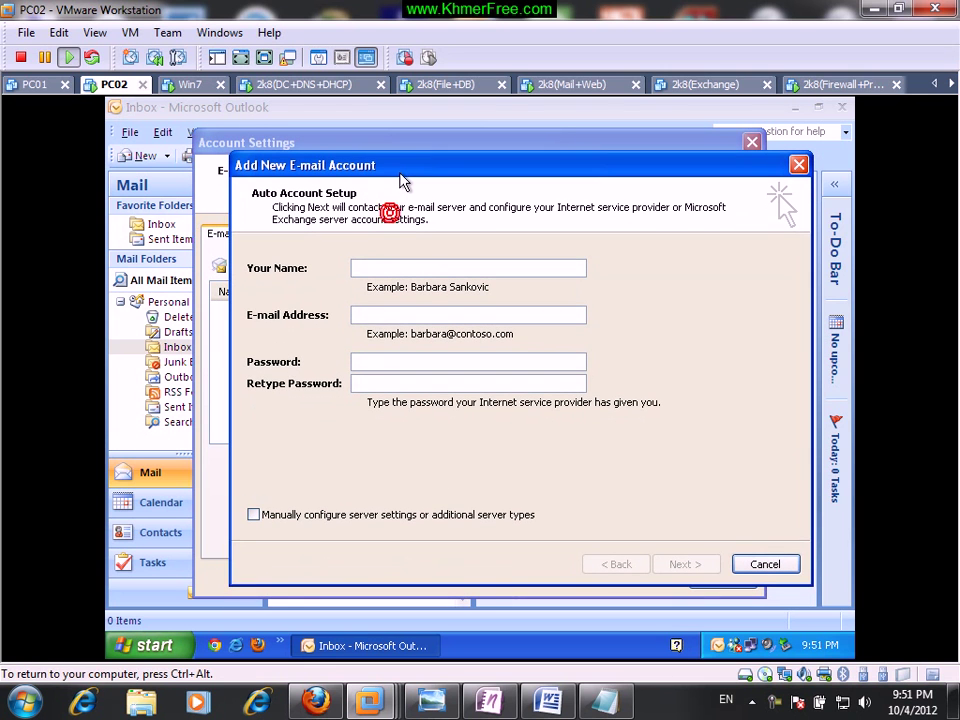
left_click(330, 516)
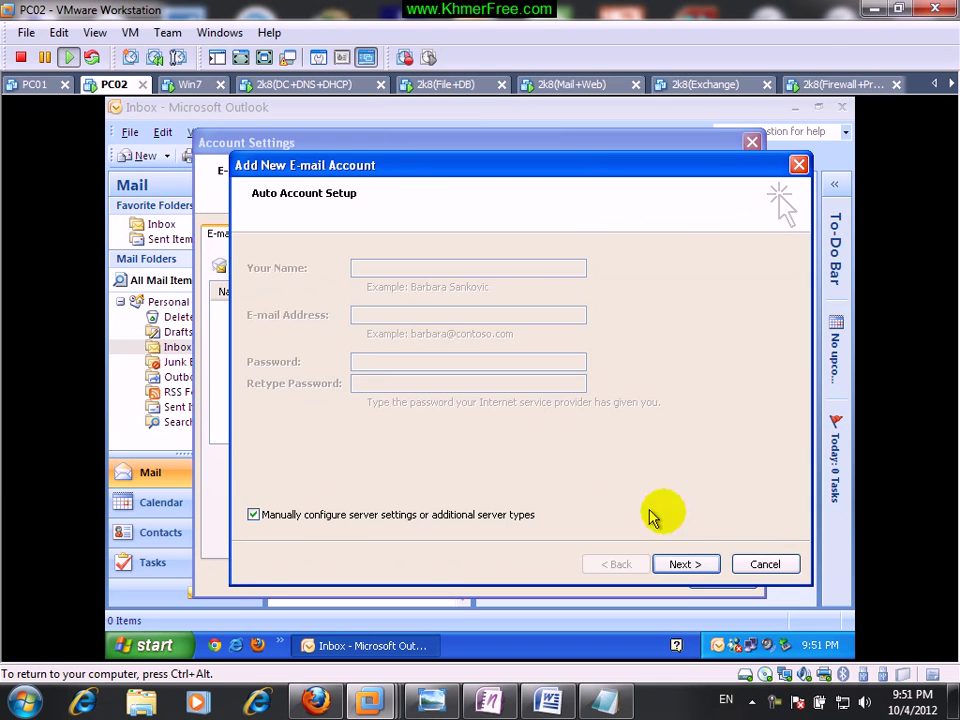
left_click(698, 564)
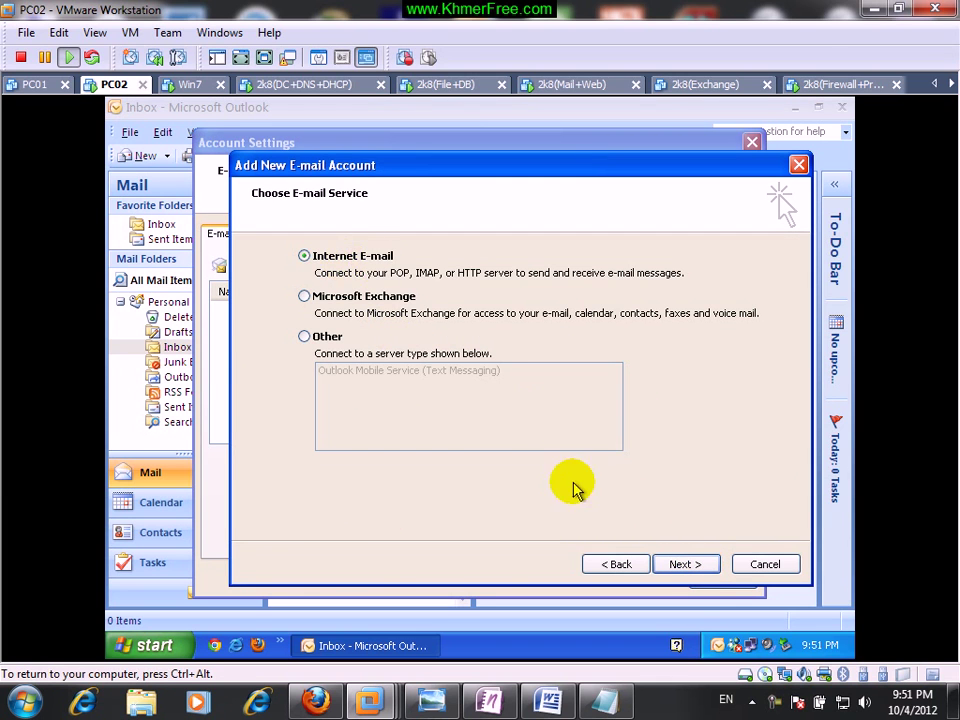
left_click(680, 564)
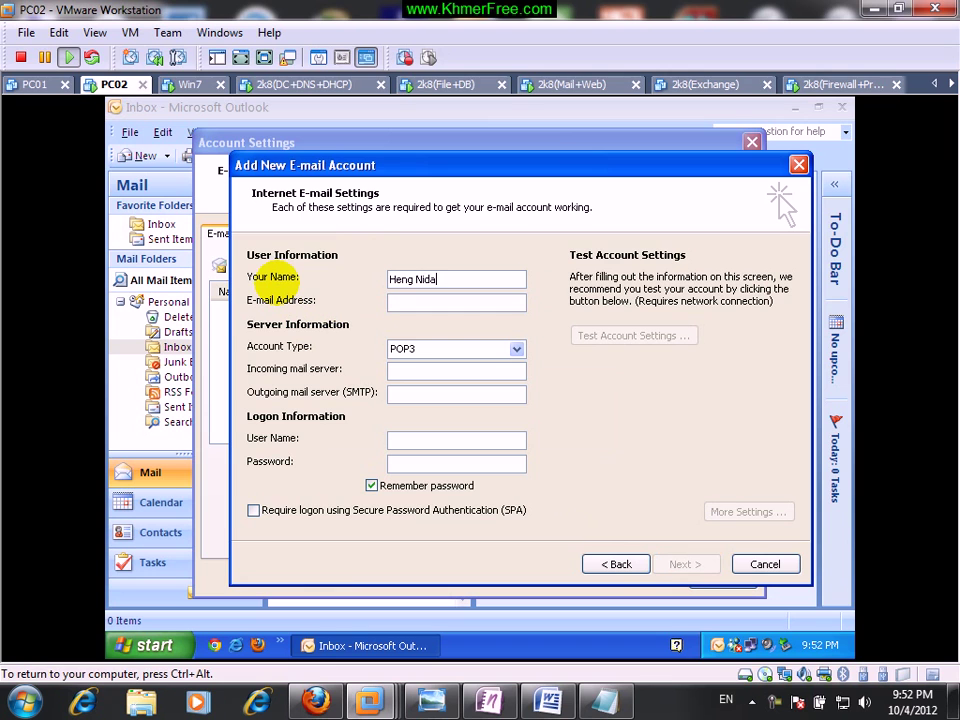
Step: Fill in the account owner's name and Gmail address, with POP3 as the account type
left_click(399, 304)
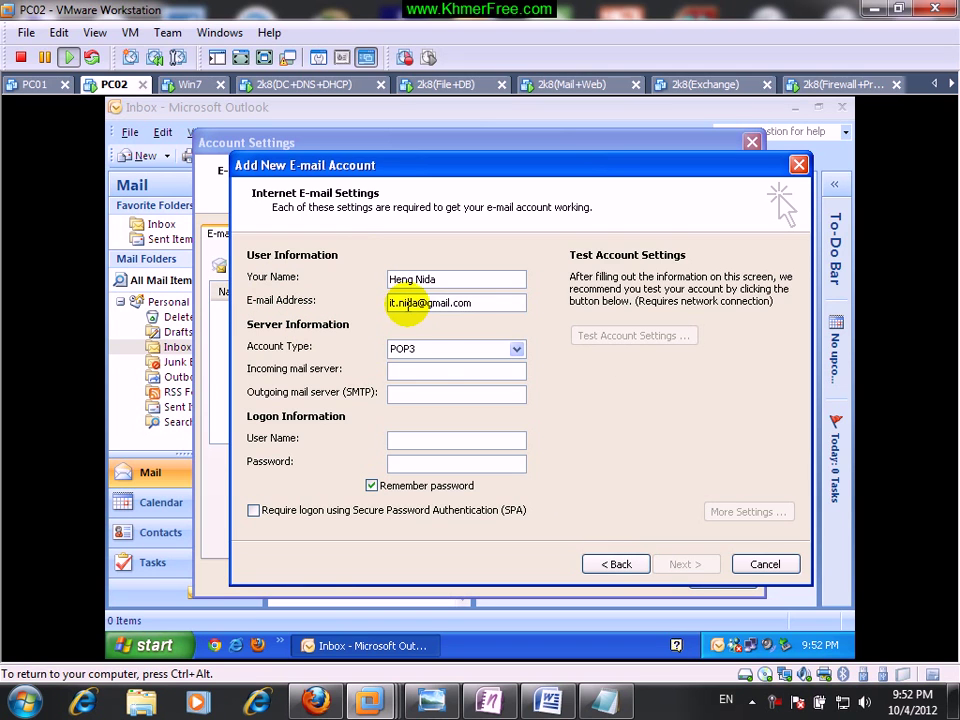
left_click(463, 350)
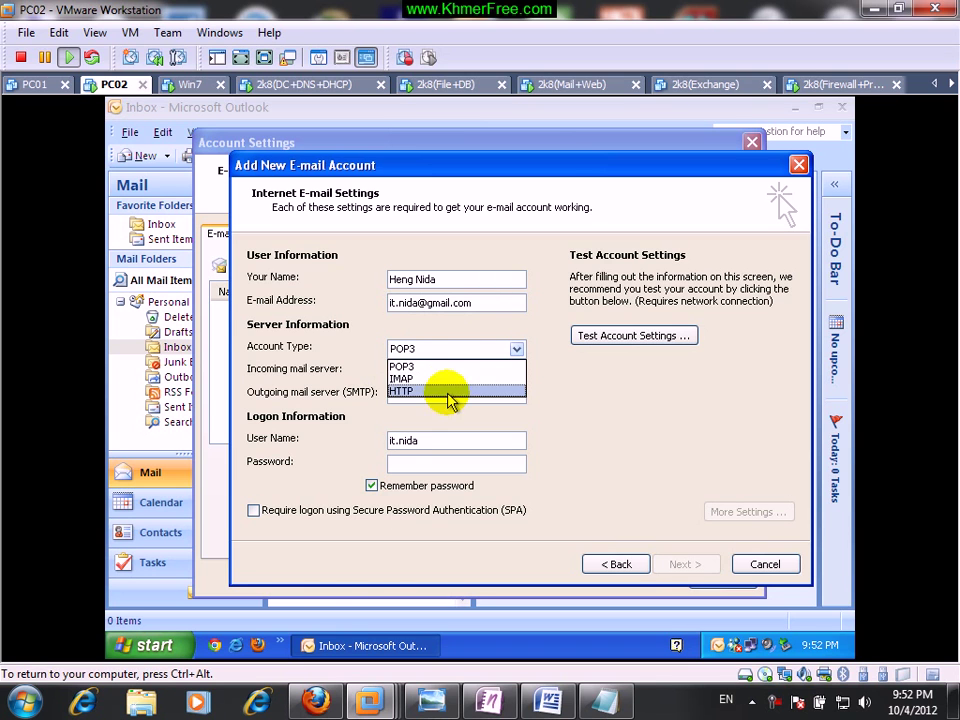
left_click(444, 368)
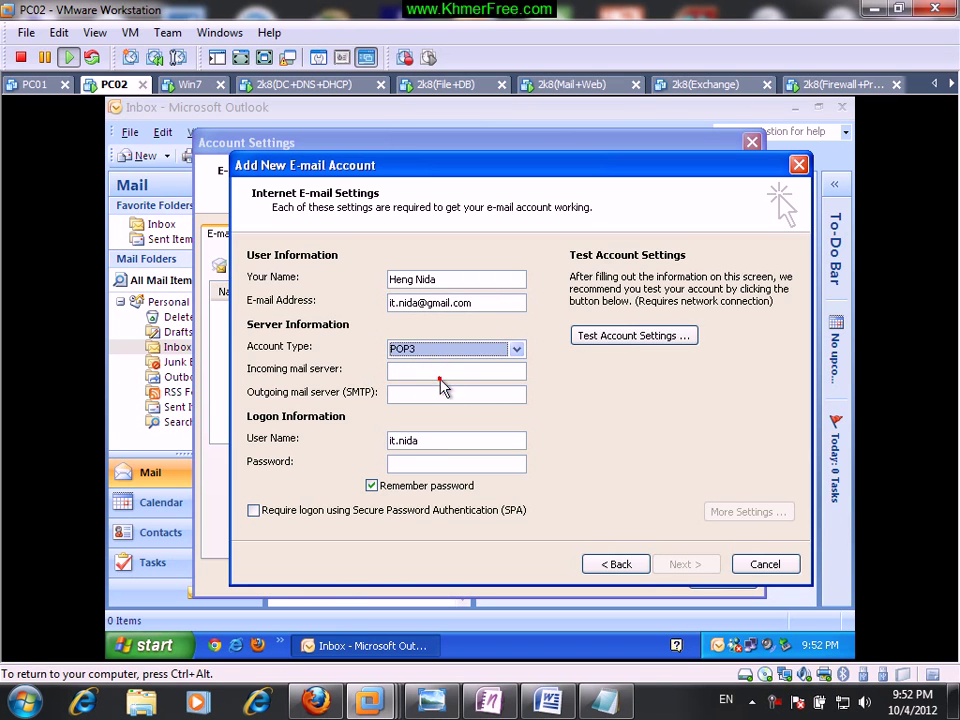
Step: Set the incoming mail server to pop.gmail.com and the outgoing mail server to smtp.gmail.com
left_click(439, 374)
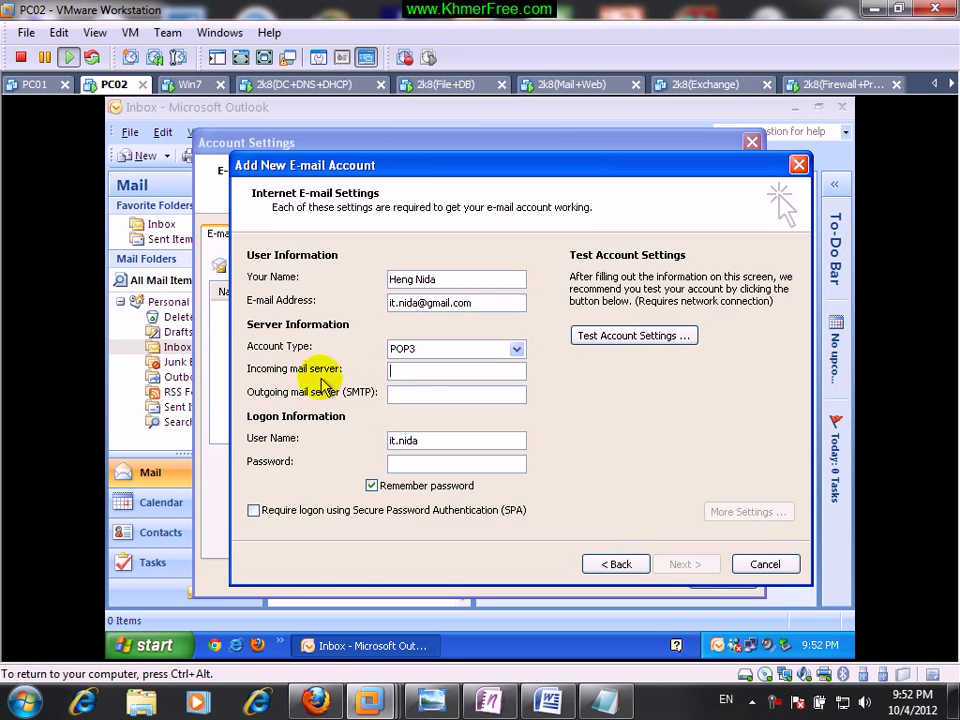
left_click(419, 372)
type("pop.gmail.com")
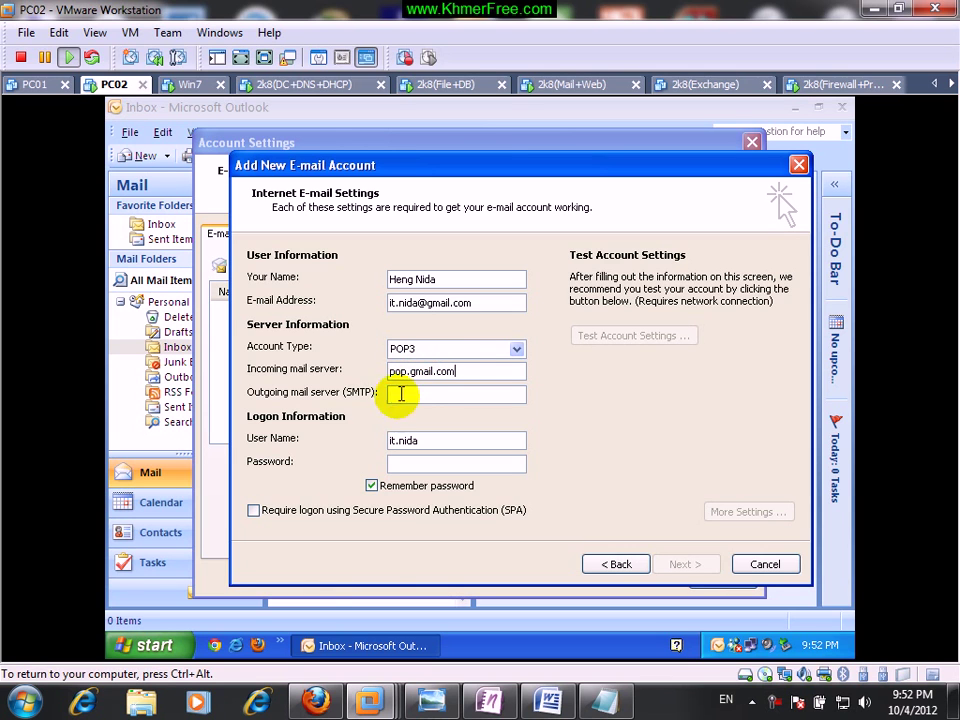
left_click(413, 395)
type("smtp.gmail.com")
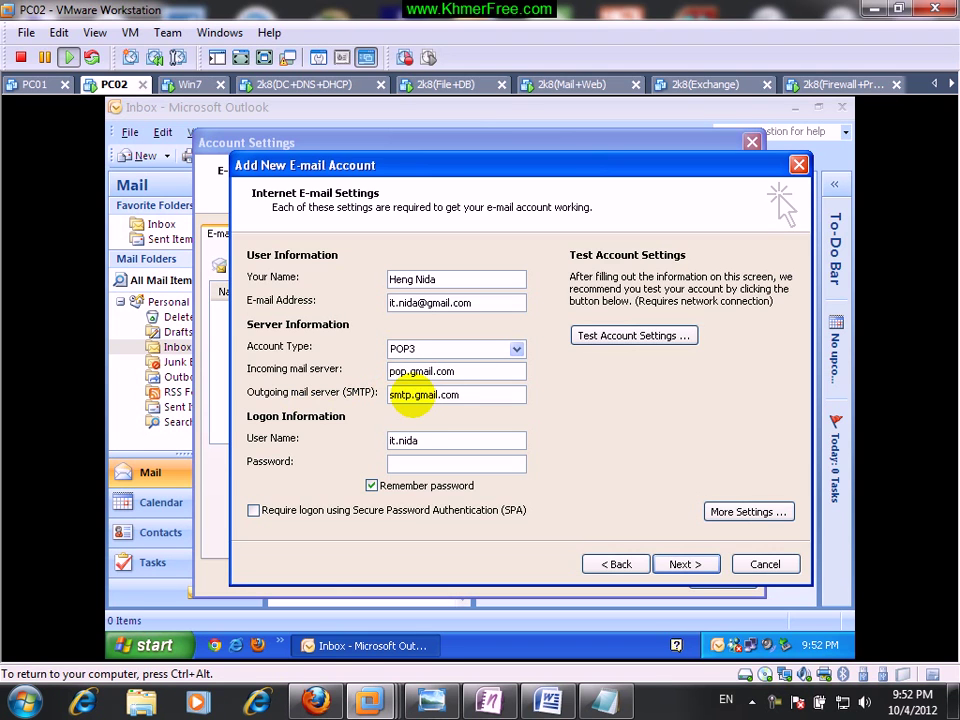
Step: Complete the logon user name as the full Gmail address and enter the account password
left_click(443, 446)
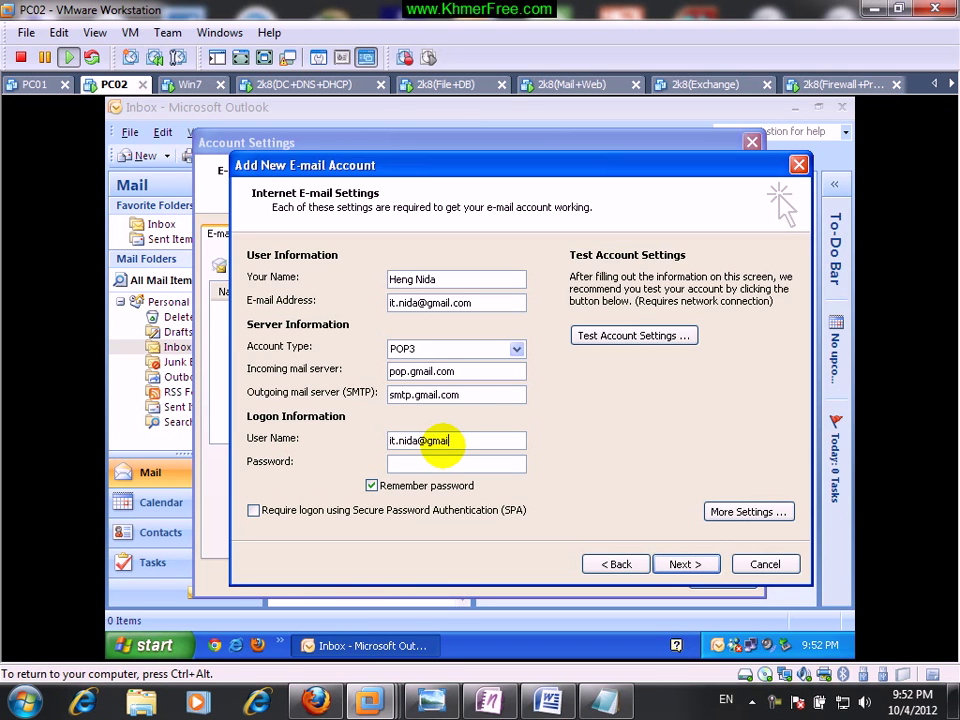
left_click(430, 463)
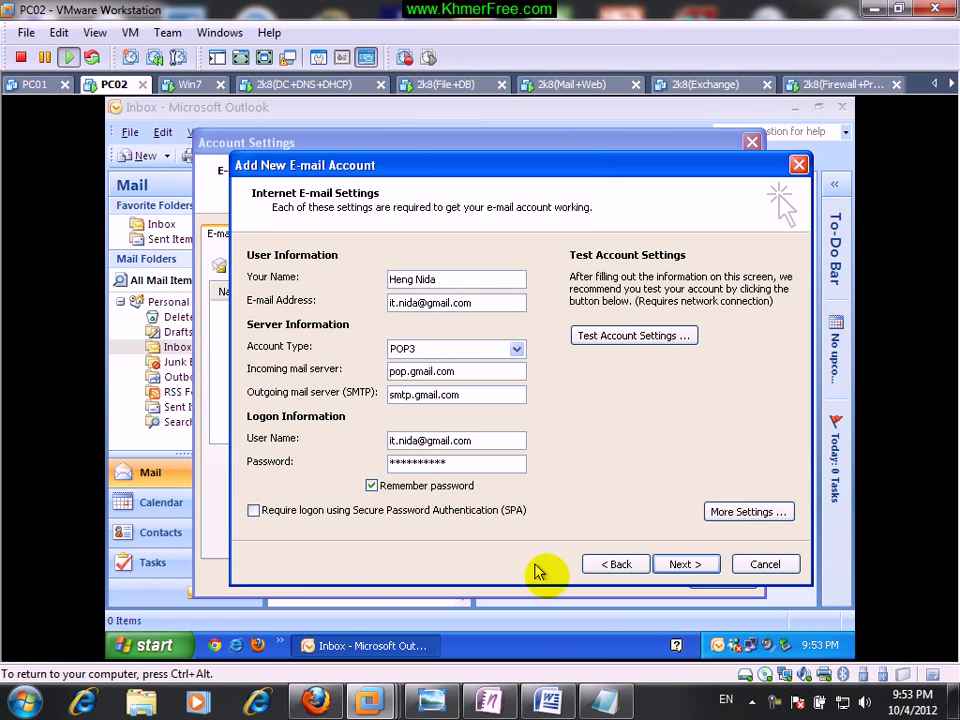
Step: Switch to Firefox and review Gmail's Outlook instructions for the logon details and the outgoing server authentication settings
left_click(318, 702)
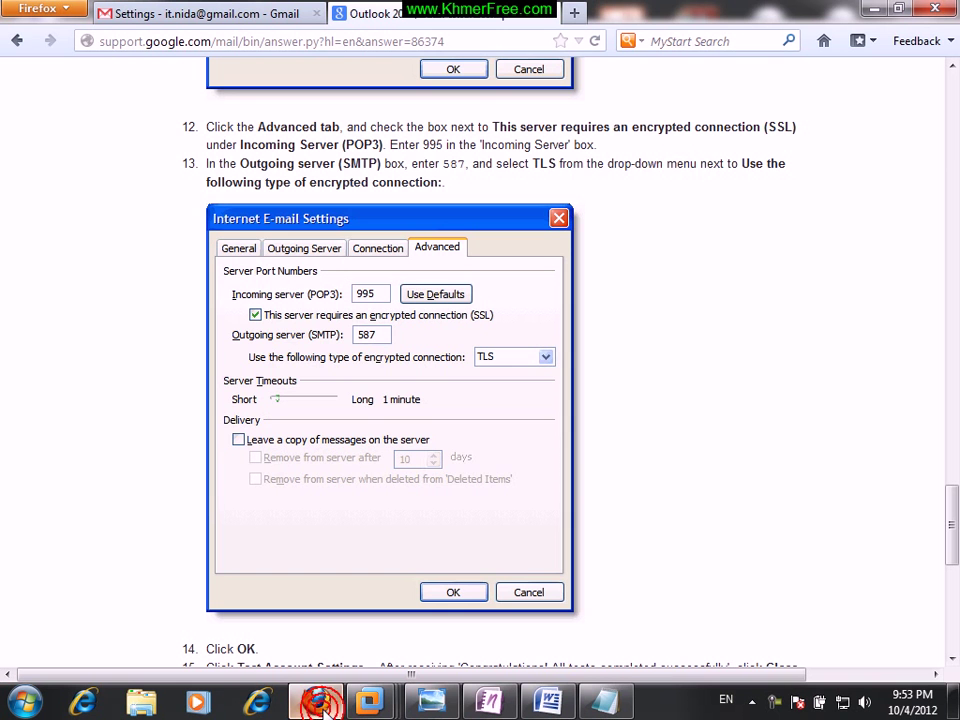
scroll(598, 463, "up", 10)
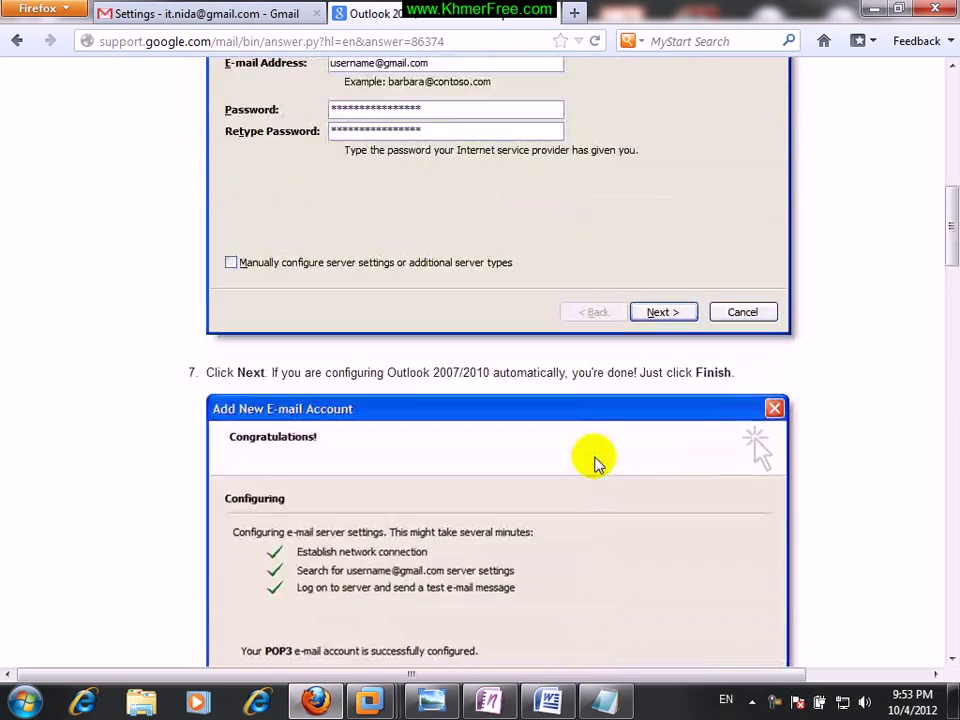
scroll(598, 463, "up", 3)
scroll(598, 463, "down", 10)
scroll(465, 508, "down", 2)
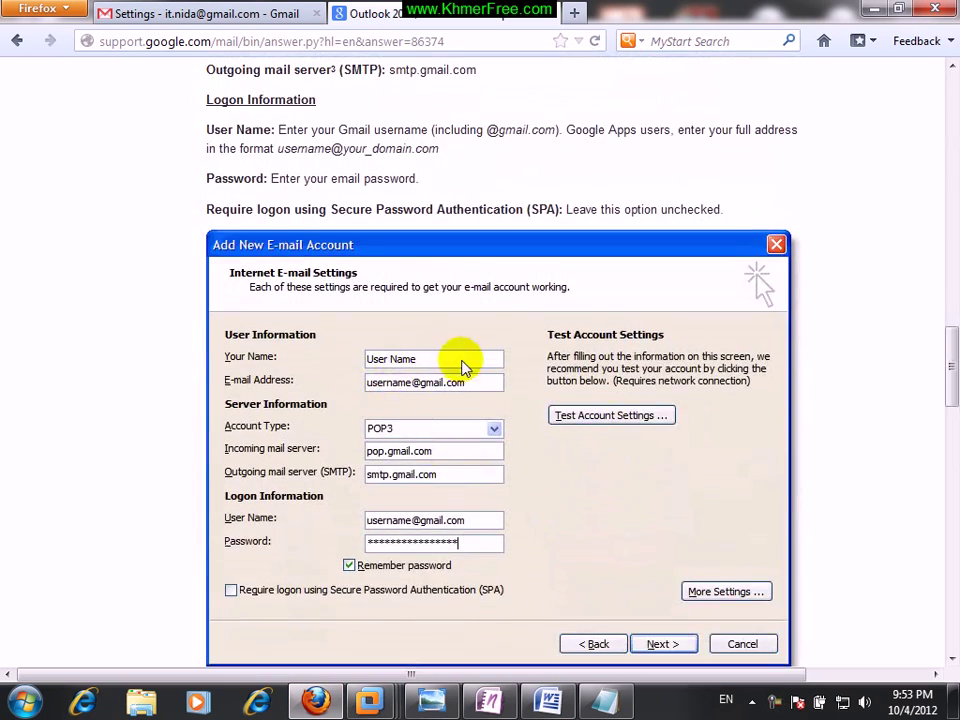
scroll(463, 368, "down", 2)
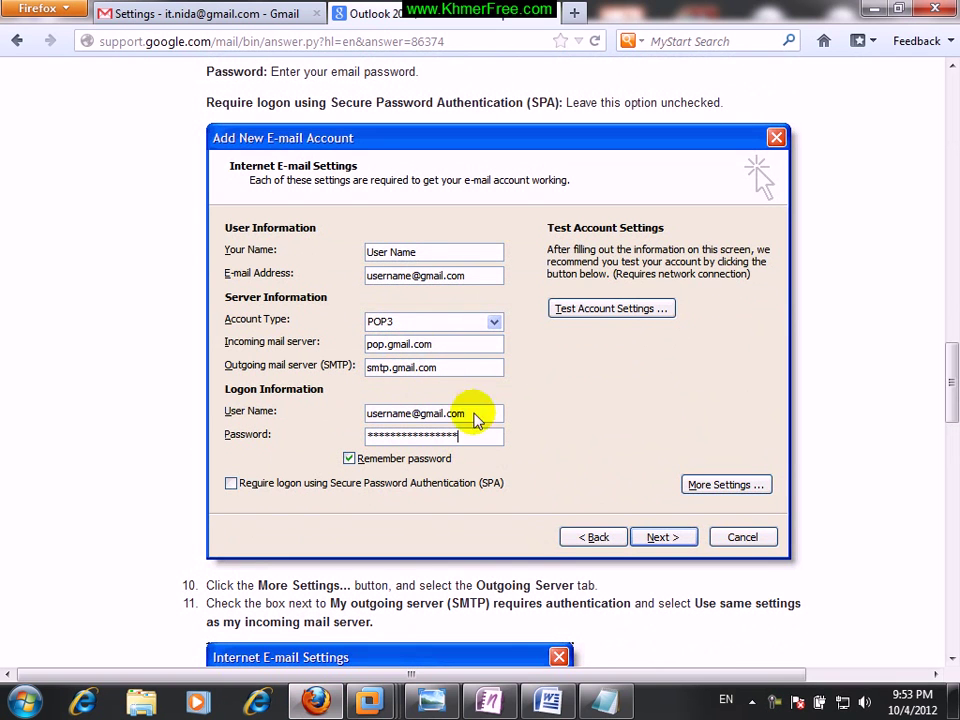
scroll(395, 466, "down", 2)
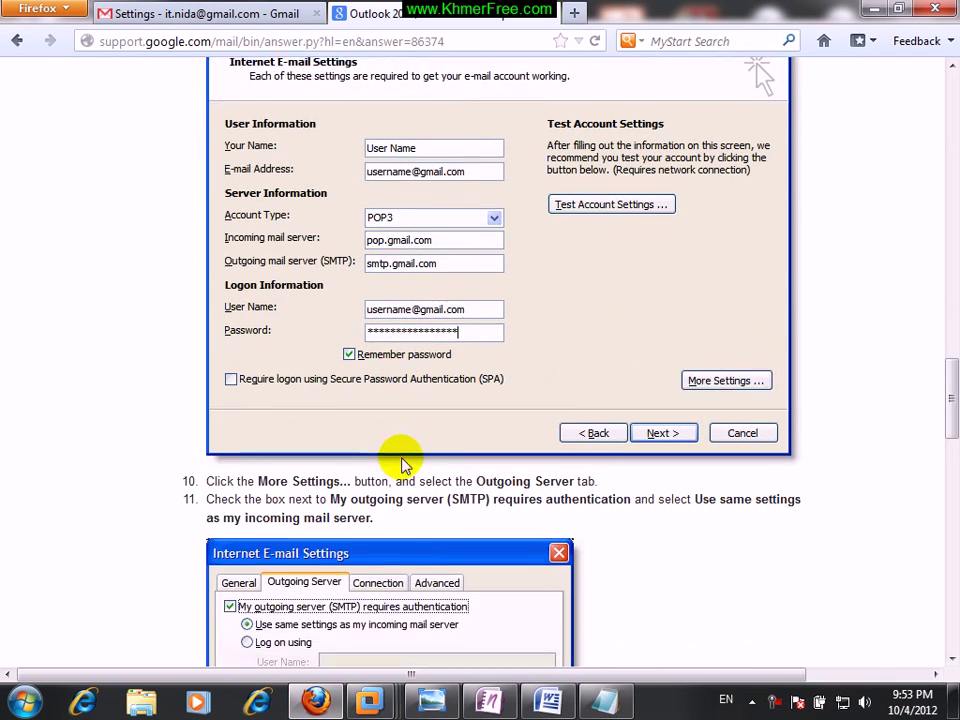
scroll(440, 450, "down", 2)
scroll(613, 364, "down", 2)
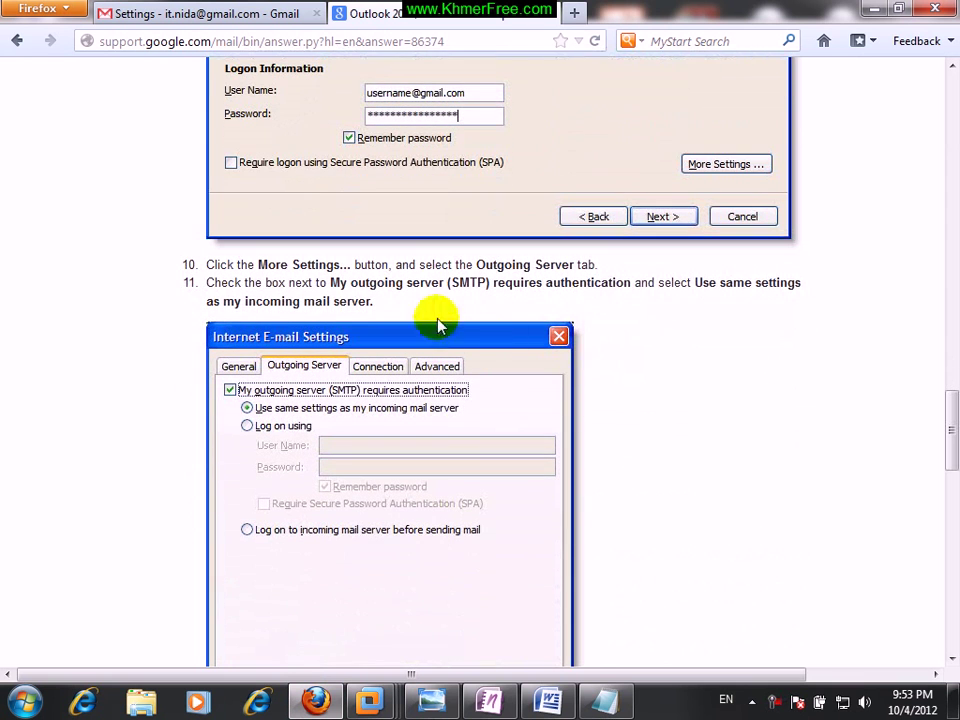
left_click_drag(259, 265, 336, 265)
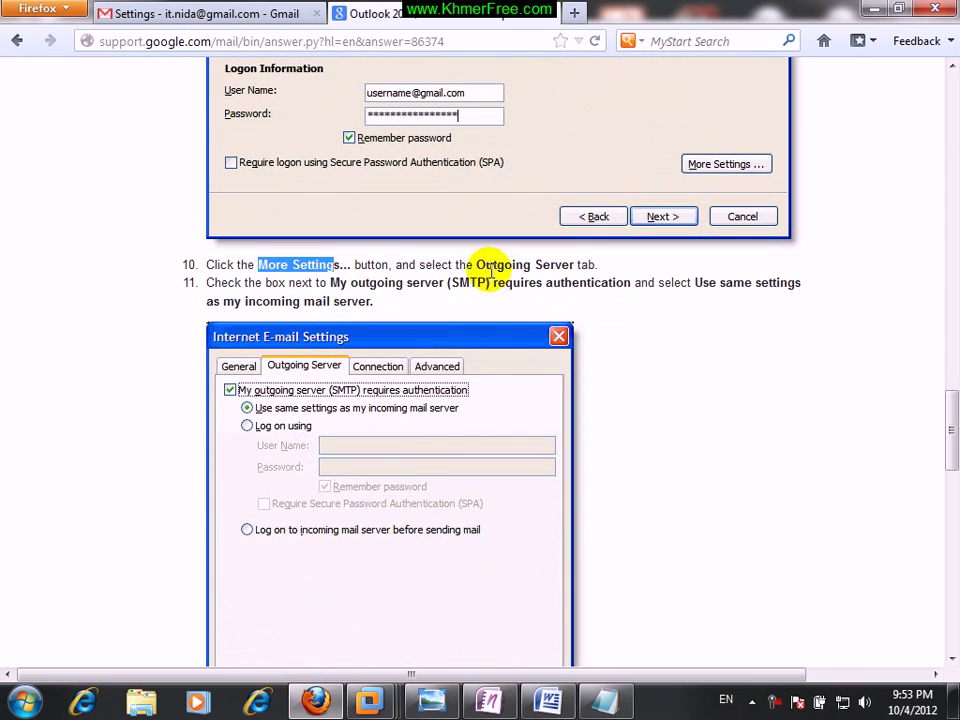
left_click_drag(493, 265, 545, 265)
left_click(606, 336)
Step: Return to the PC02 virtual machine and enable outgoing SMTP authentication using the same settings as the incoming mail server
left_click(369, 699)
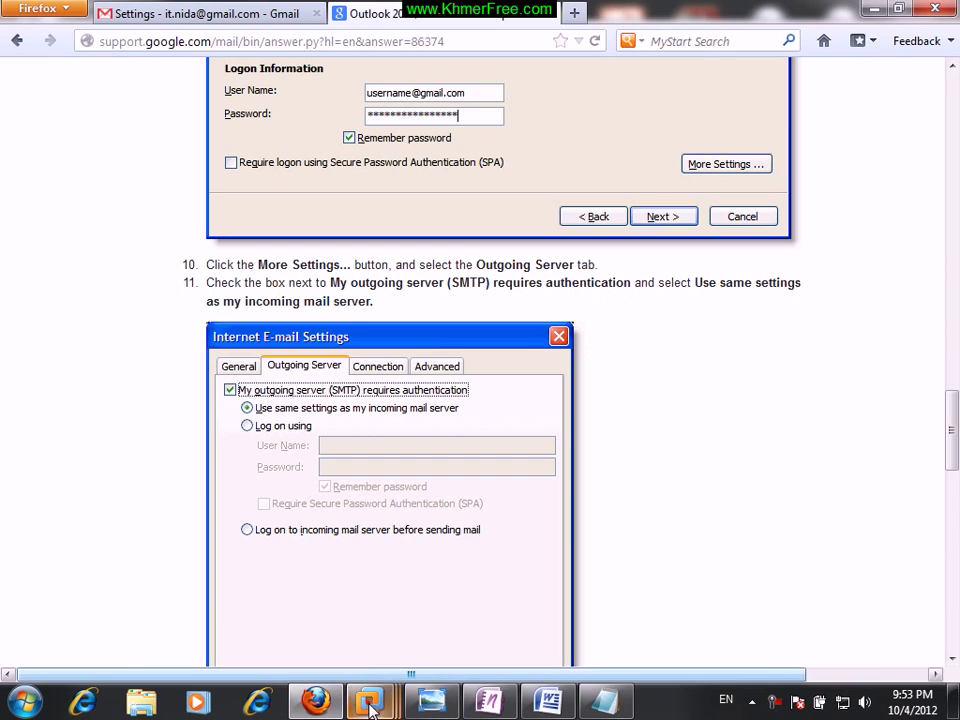
left_click(226, 628)
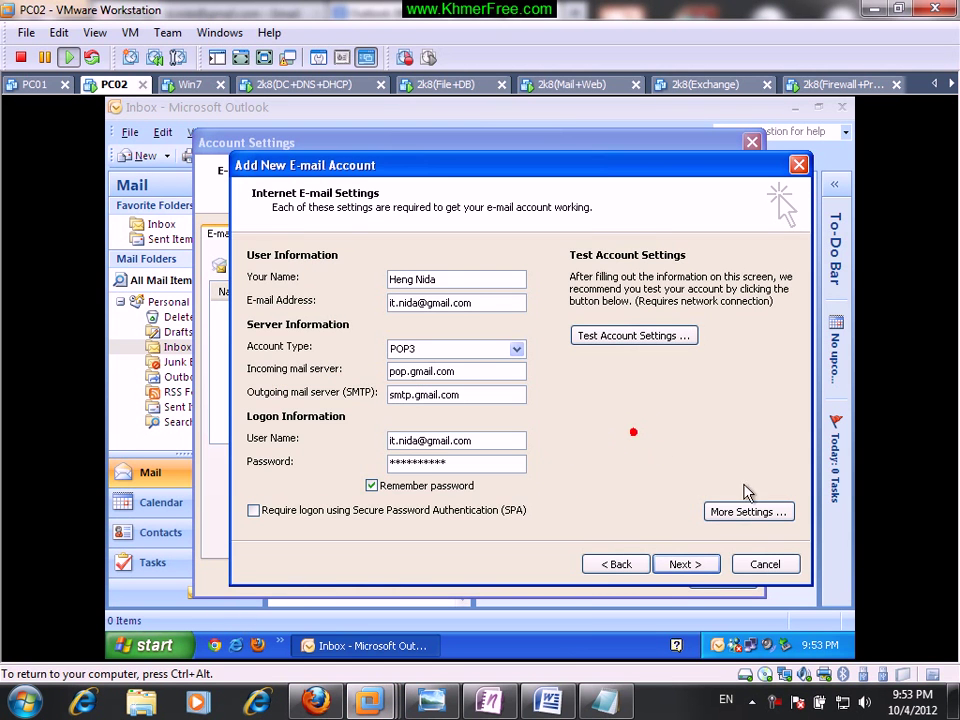
left_click(782, 514)
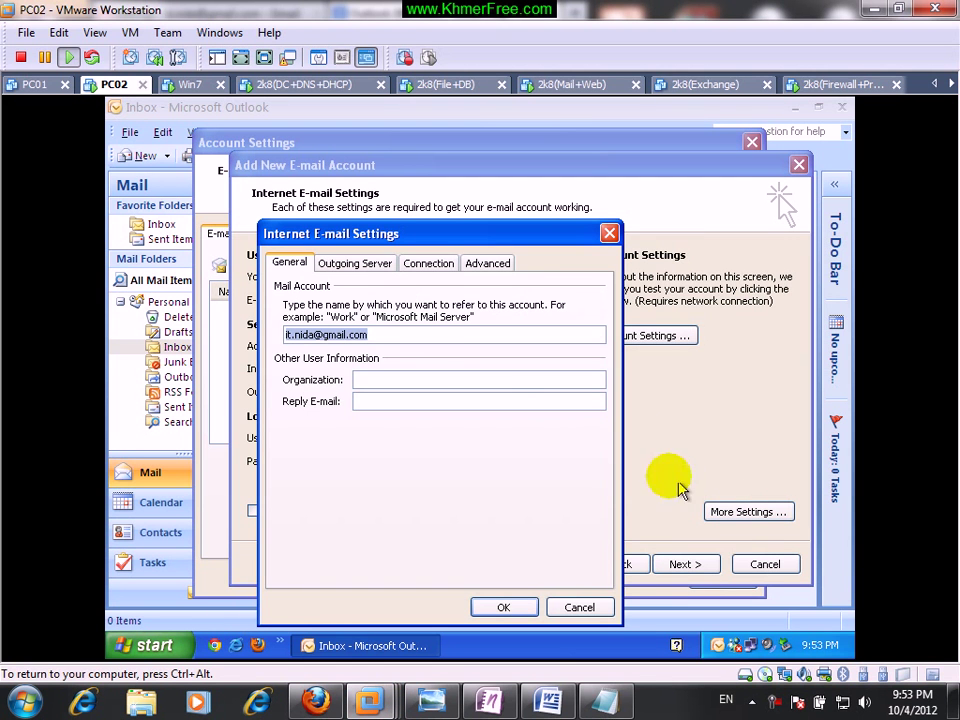
left_click(354, 263)
left_click(323, 289)
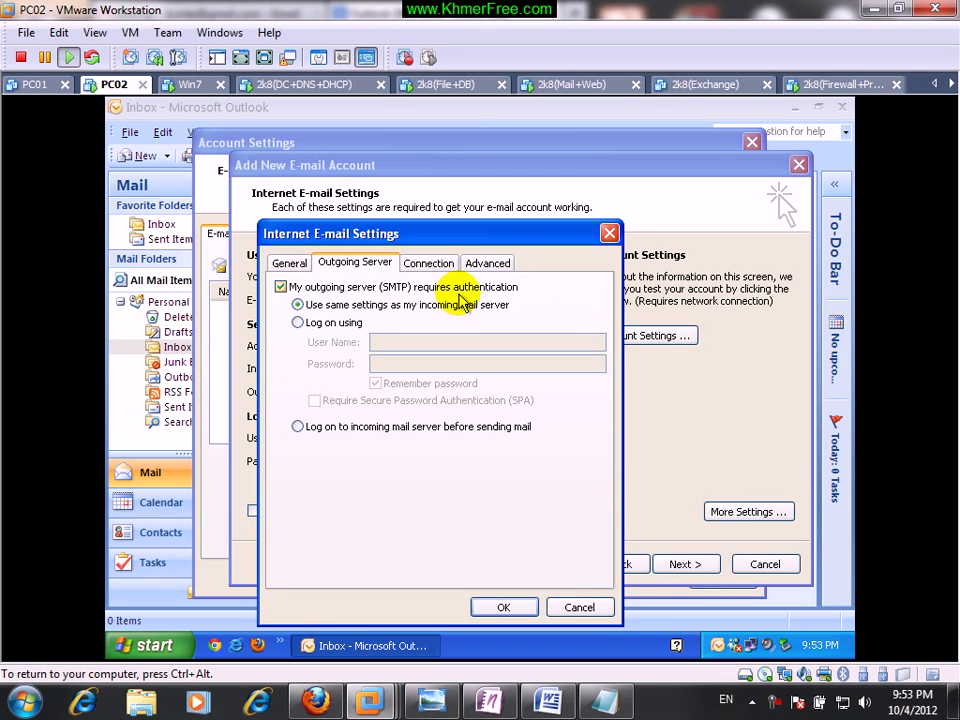
Step: Require an encrypted SSL connection for the incoming POP3 server and set the outgoing SMTP port to 587
left_click(495, 265)
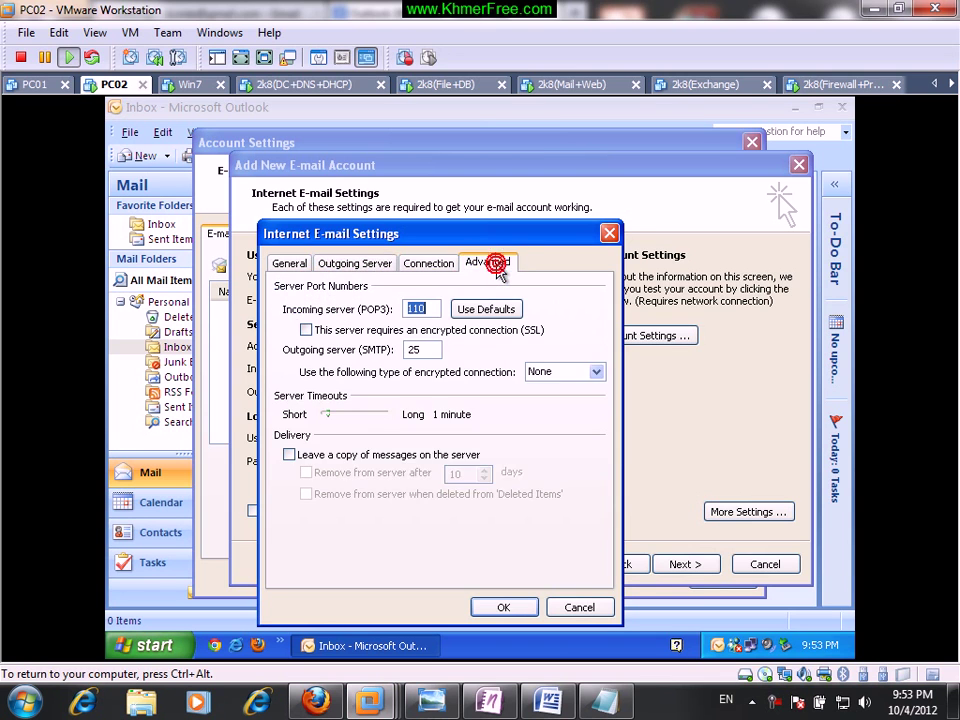
left_click(306, 330)
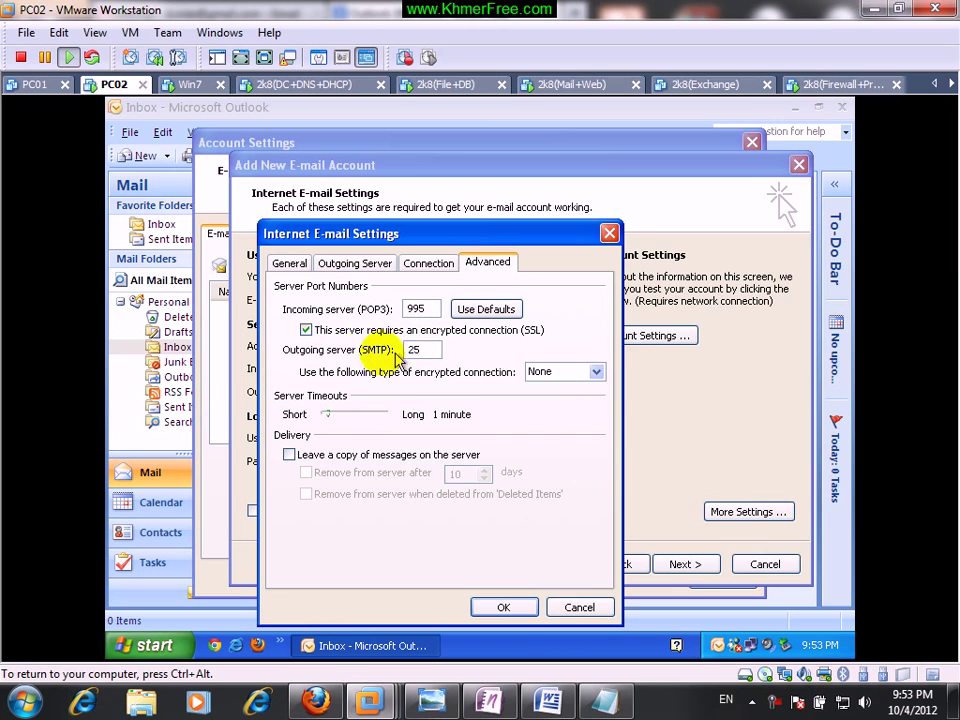
left_click_drag(425, 349, 373, 355)
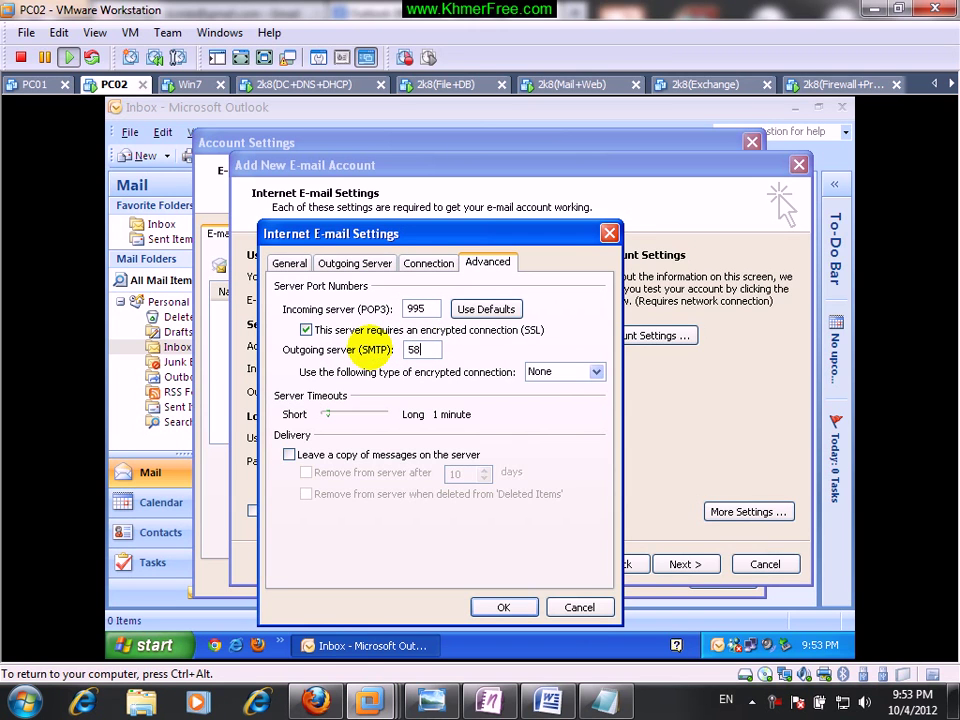
type("587")
Step: Set the outgoing server's encrypted connection type to TLS and the server timeout to 30 seconds
left_click(594, 372)
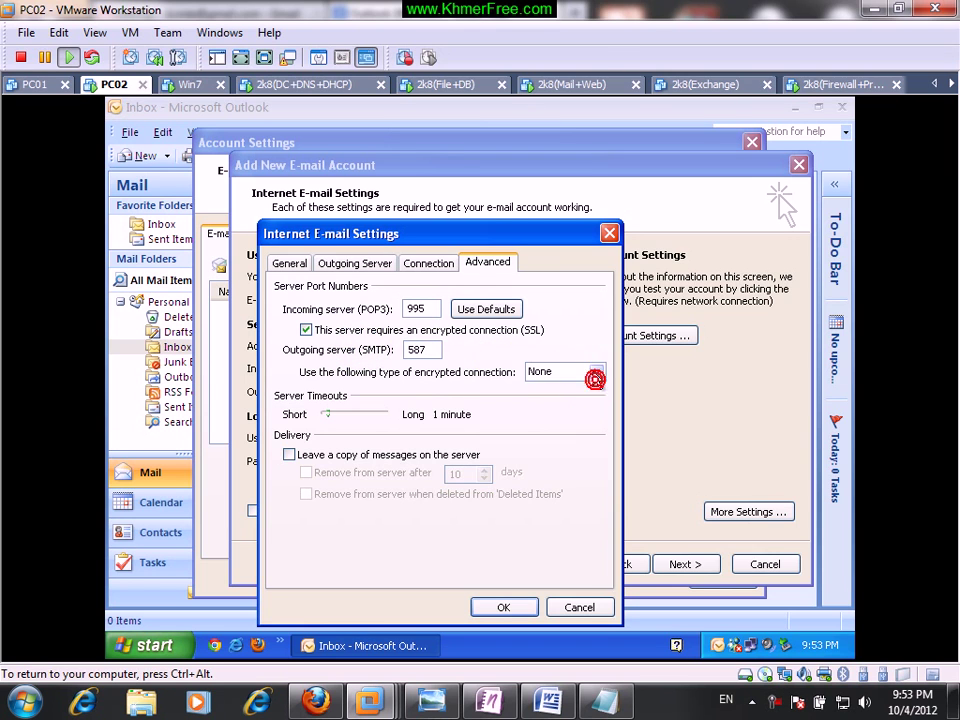
left_click(566, 414)
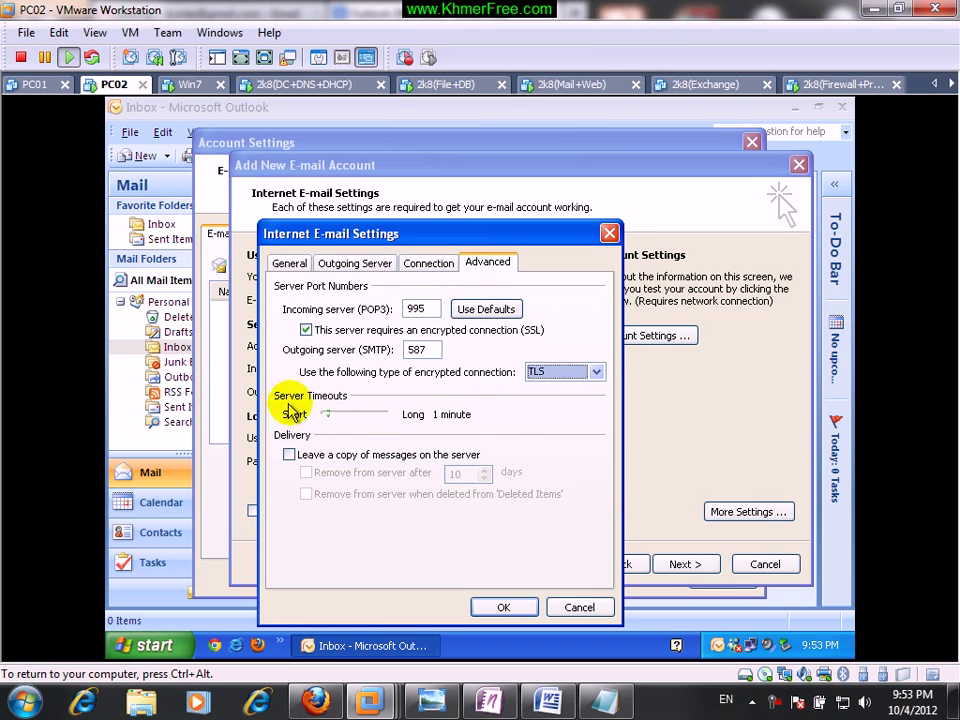
left_click(327, 415)
left_click_drag(327, 415, 326, 416)
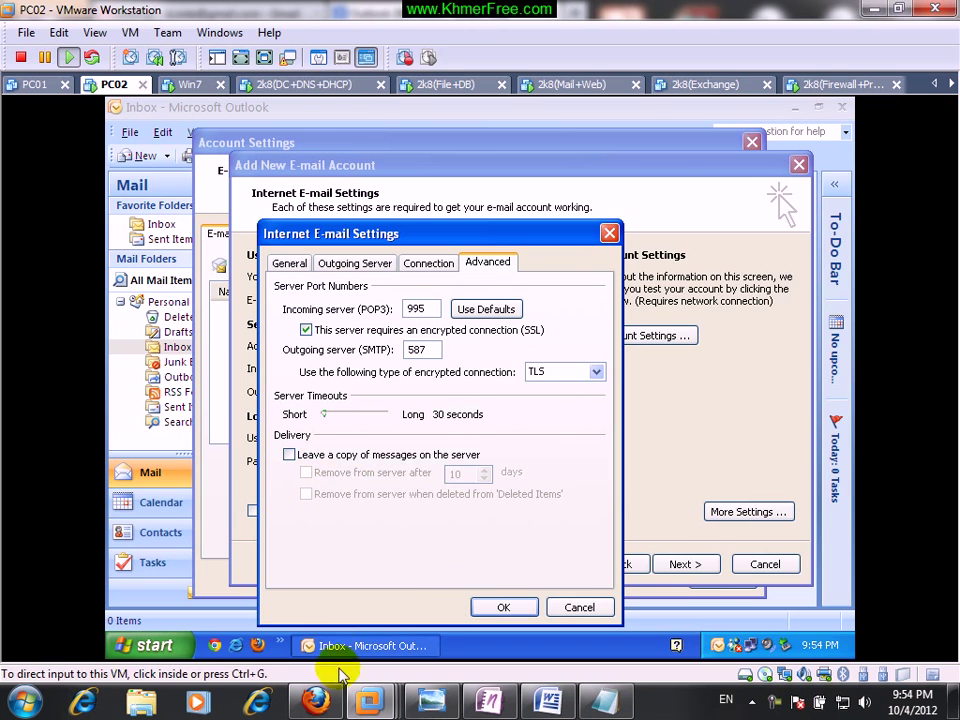
Step: Switch to Gmail in Firefox, save the pending Forwarding and POP/IMAP settings and return to the inbox
left_click(316, 700)
scroll(330, 140, "up", 4)
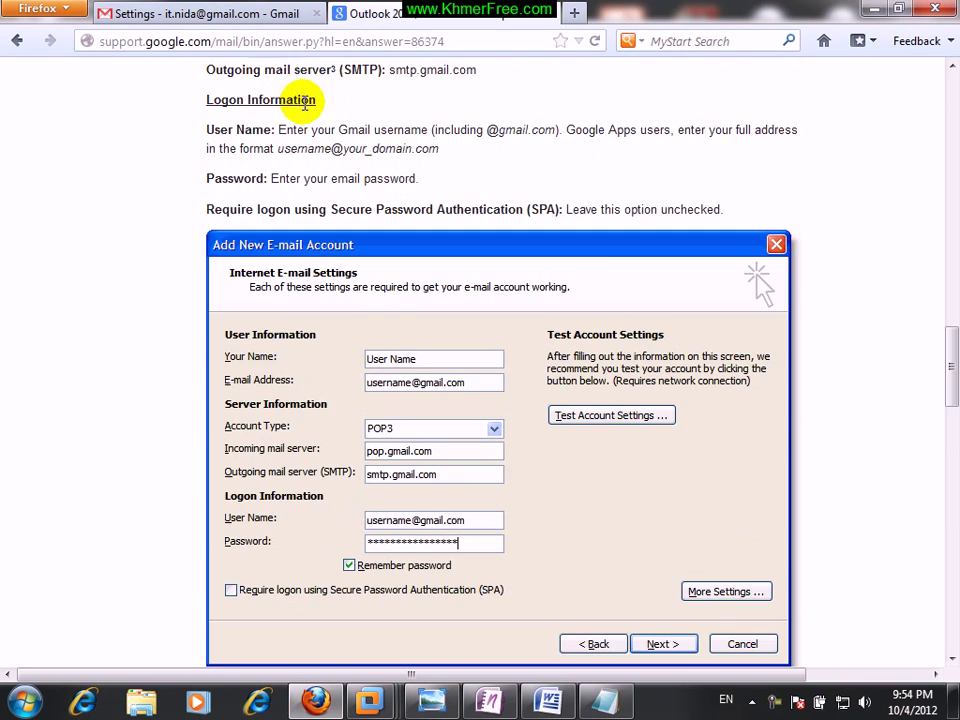
left_click(170, 12)
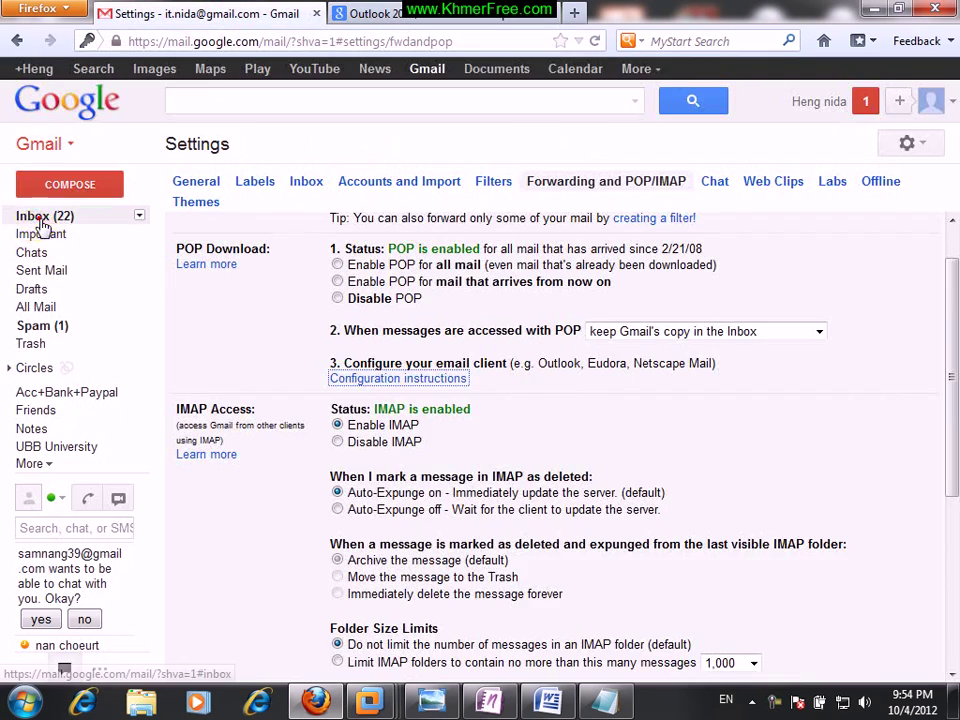
left_click(40, 225)
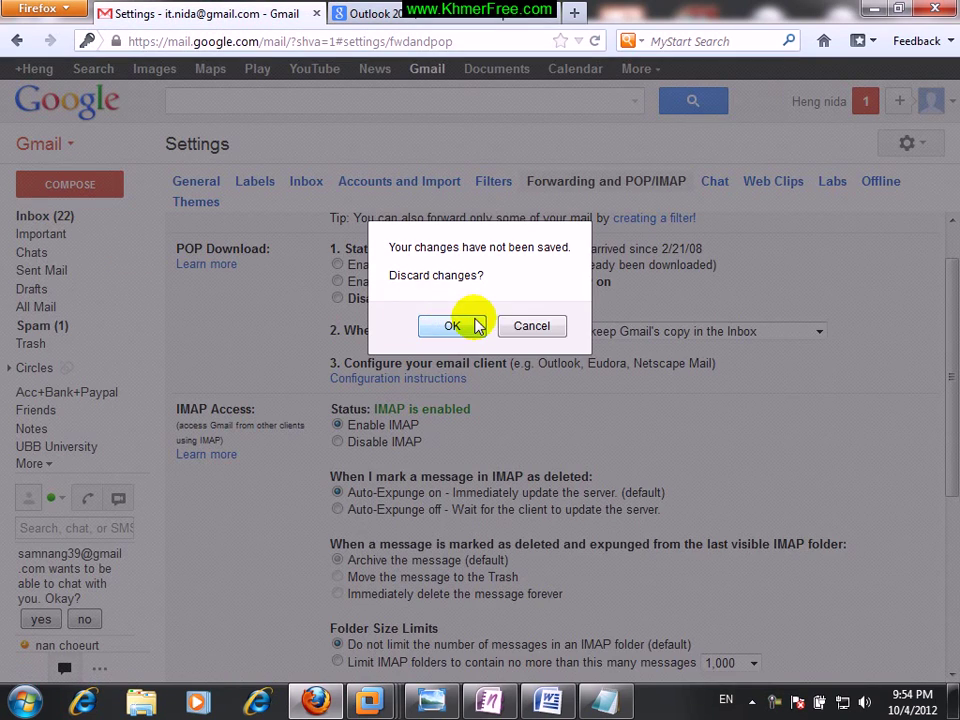
left_click(531, 326)
scroll(583, 399, "down", 5)
left_click(545, 455)
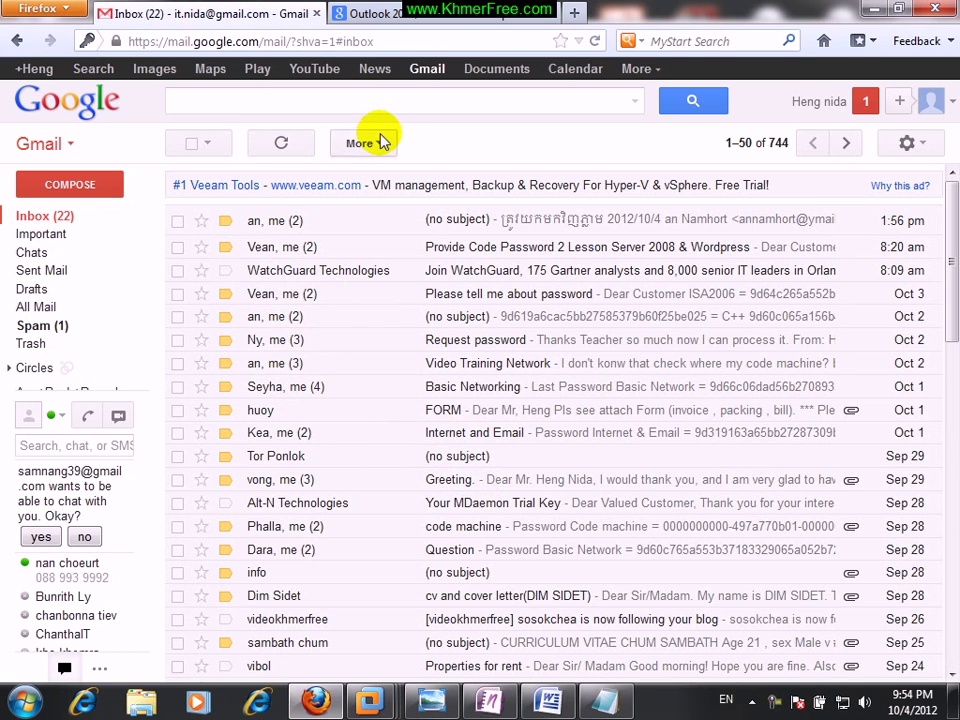
Step: Back in PC02's Outlook, choose to leave a copy of messages on the server and accept the additional e-mail settings
left_click(369, 700)
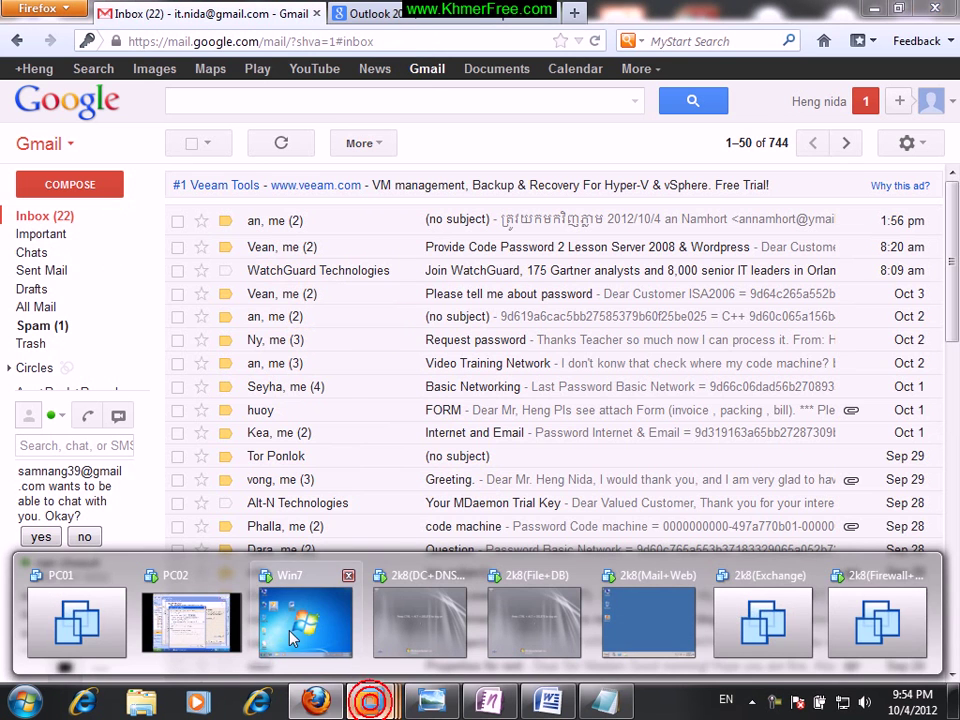
left_click(190, 625)
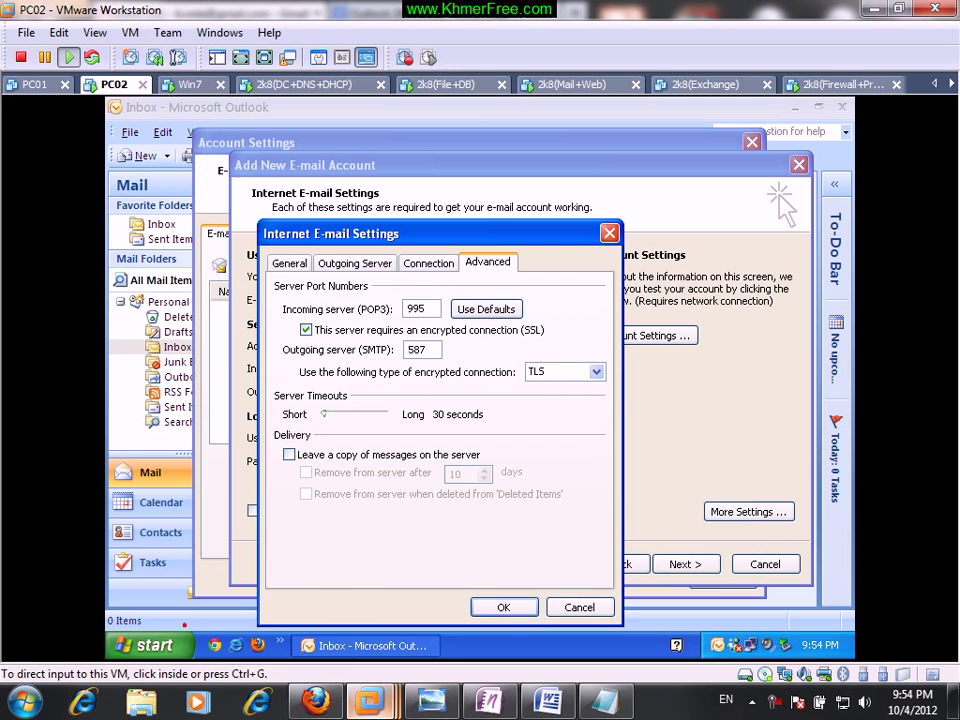
left_click(378, 455)
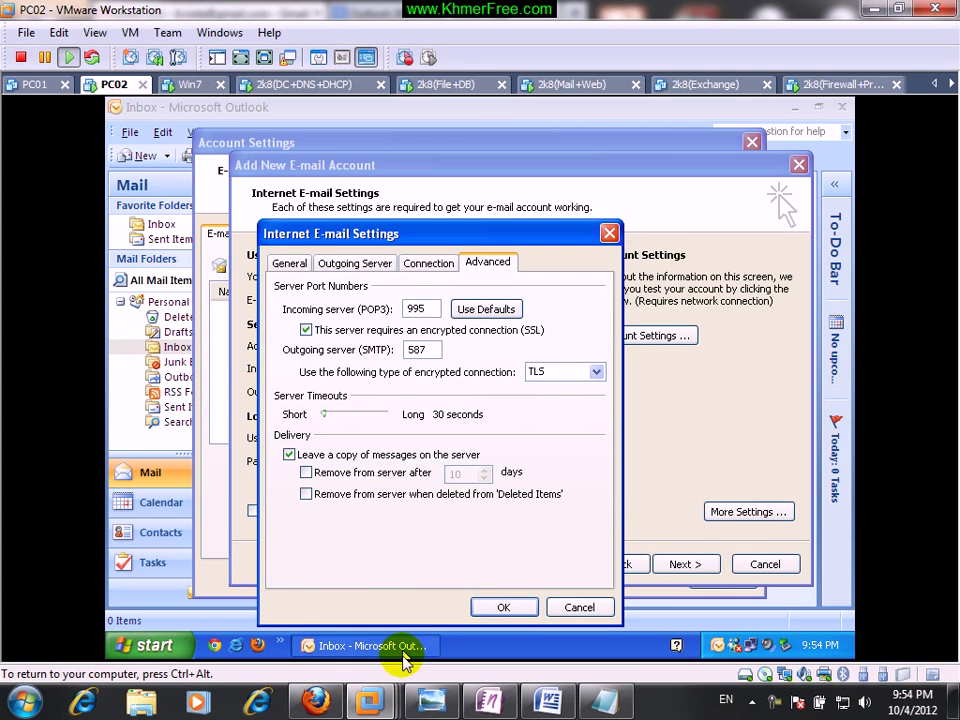
left_click(316, 702)
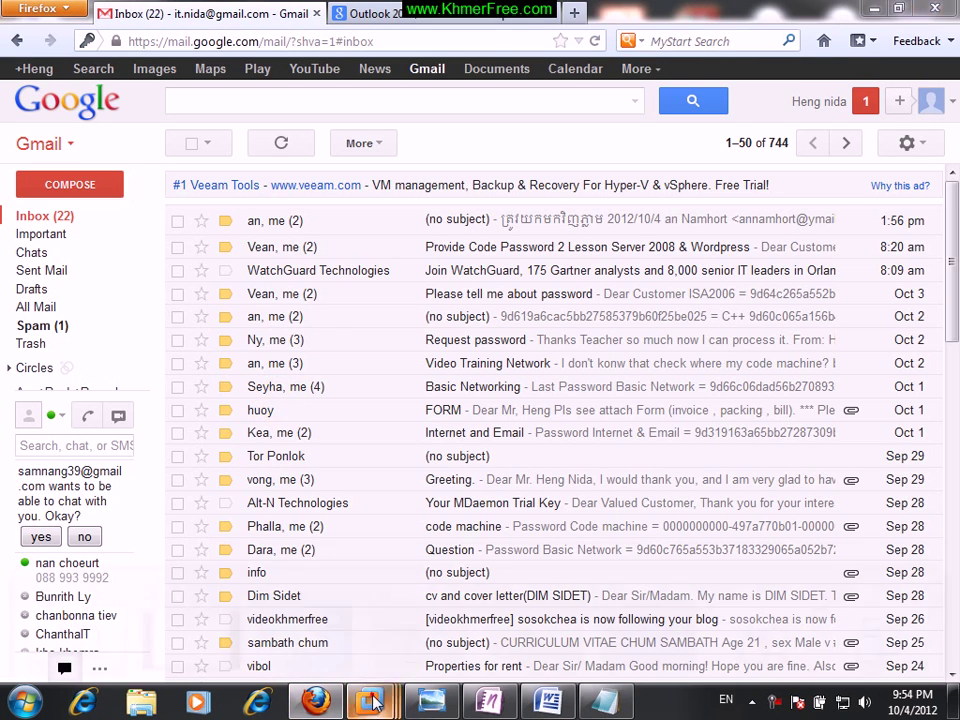
mouse_move(369, 700)
left_click(215, 625)
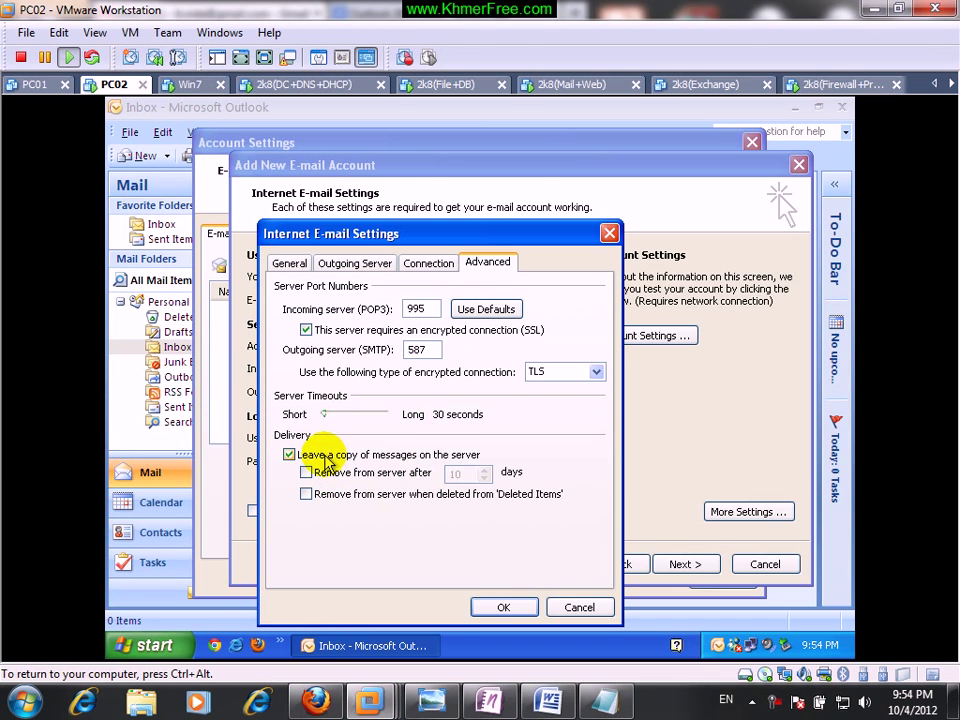
left_click(503, 607)
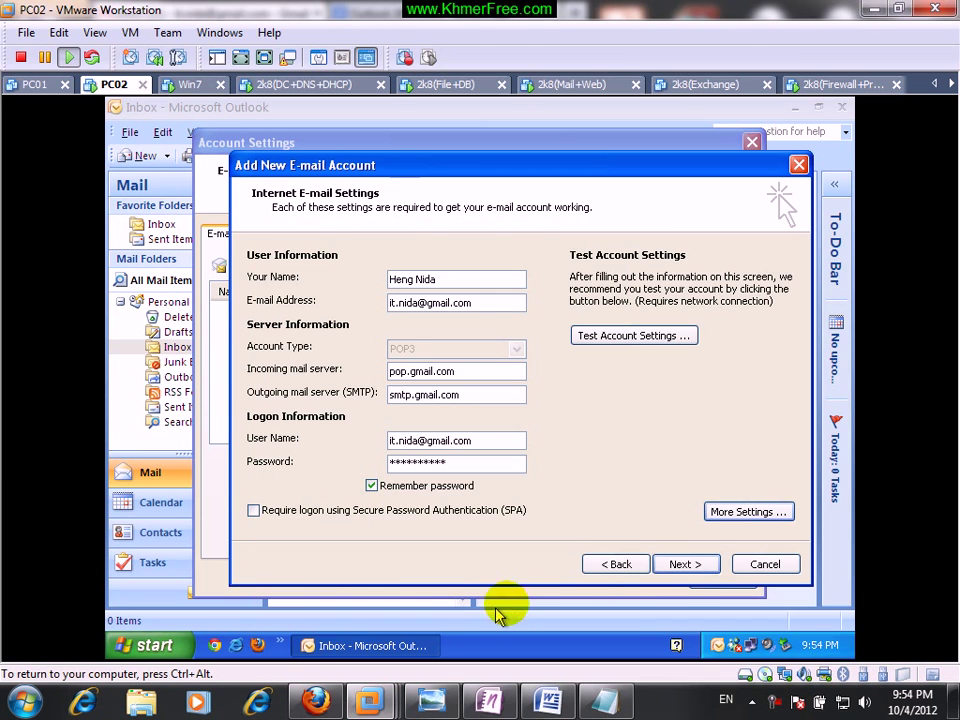
Step: Finish adding the e-mail account, select it in the account list and close the account settings
left_click(690, 566)
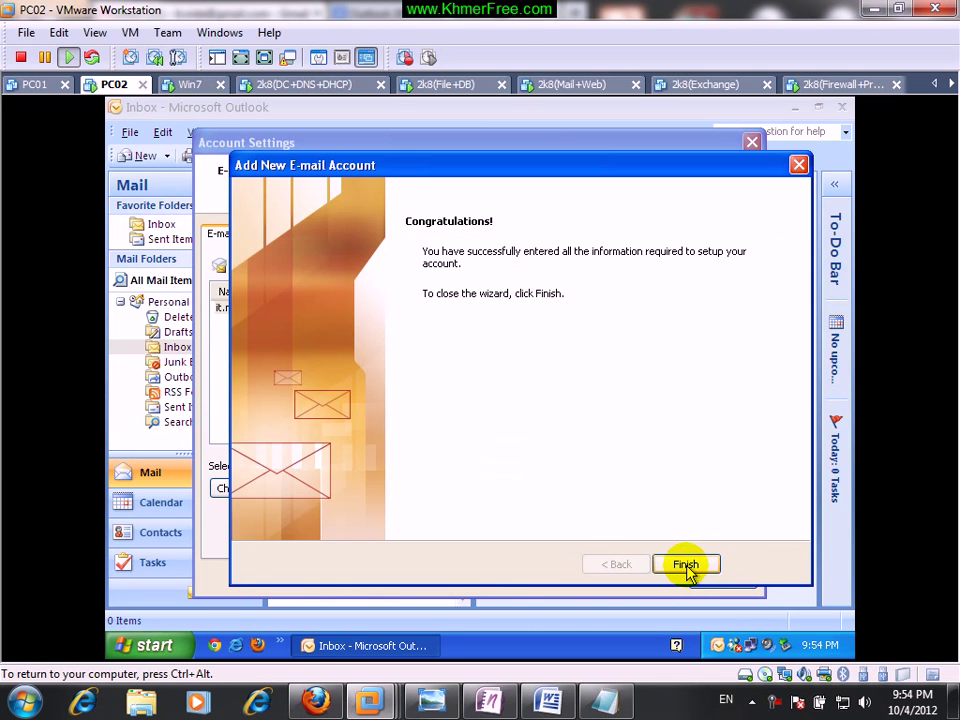
left_click(686, 565)
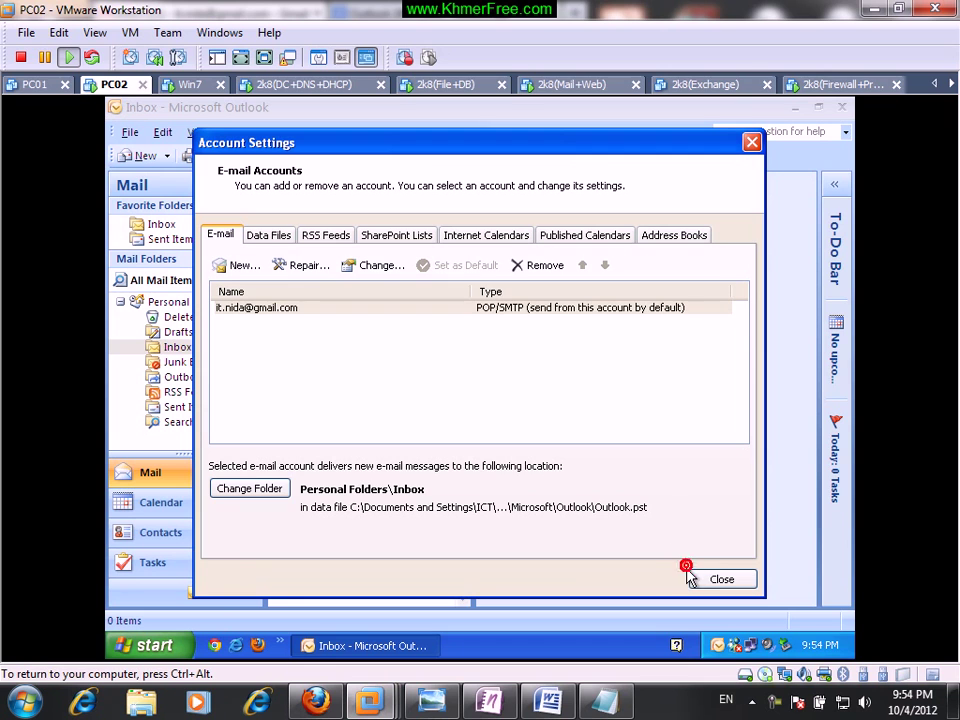
left_click(300, 310)
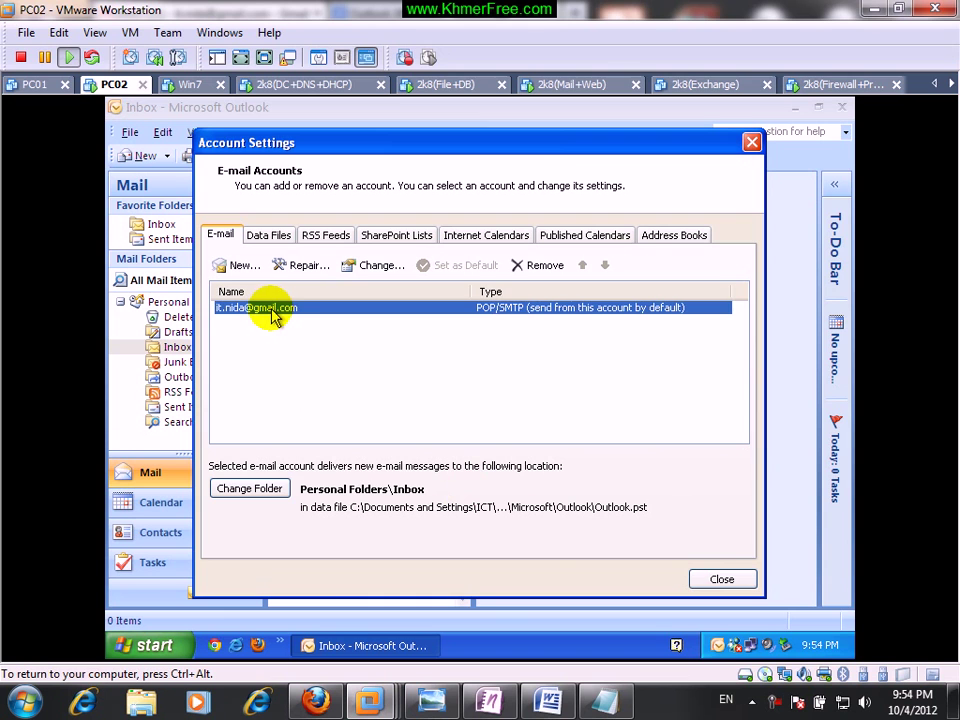
left_click(700, 579)
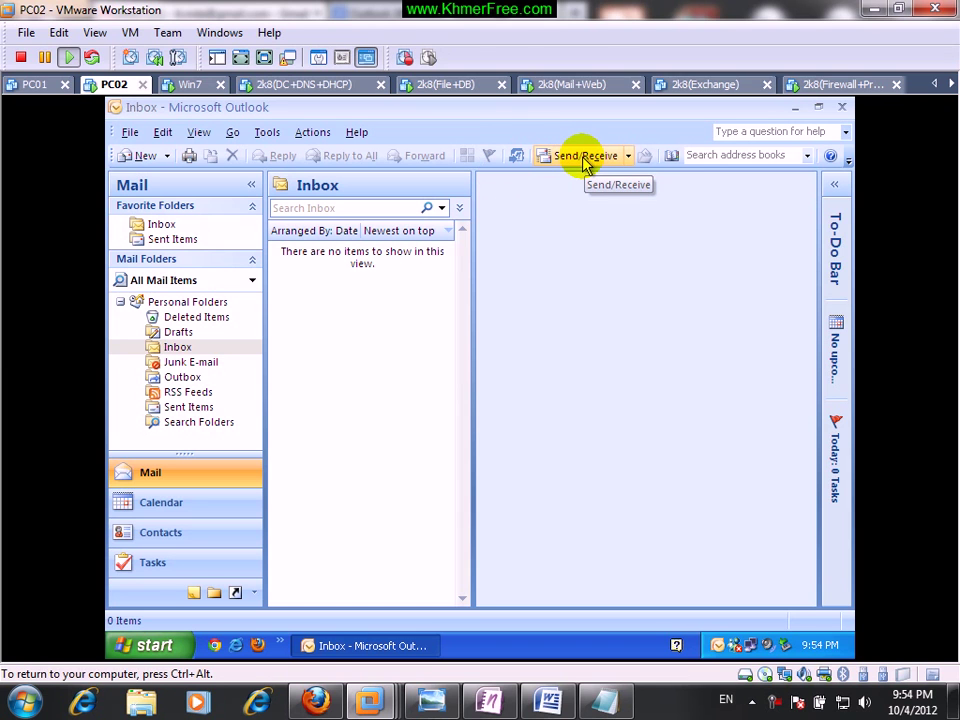
Step: Open the Inbox folder and start sending and receiving mail for the new Gmail account
left_click(182, 347)
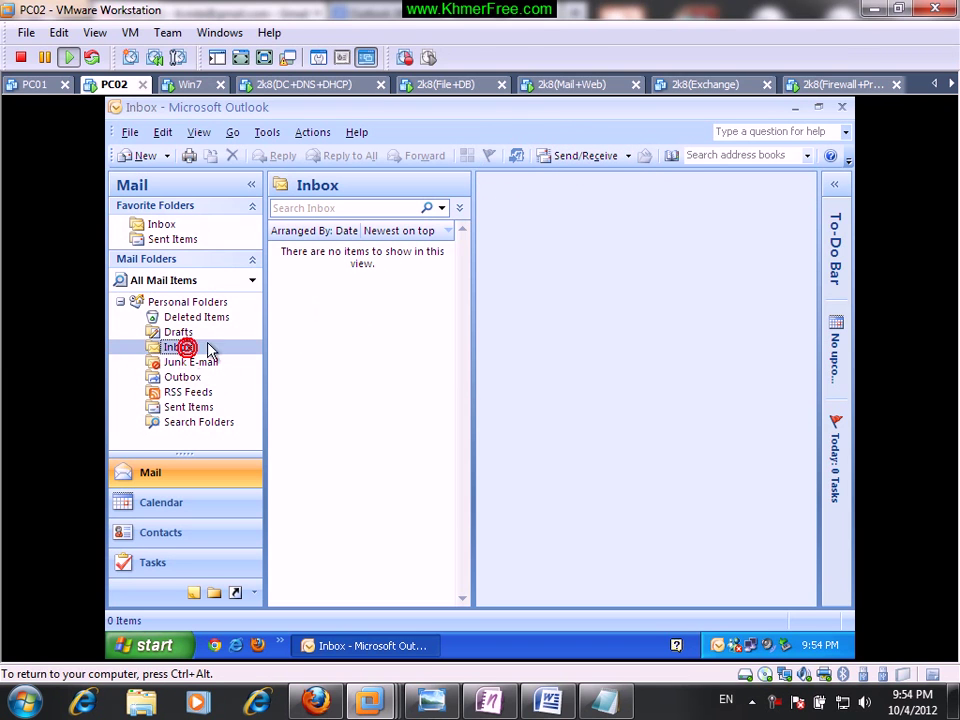
left_click(600, 157)
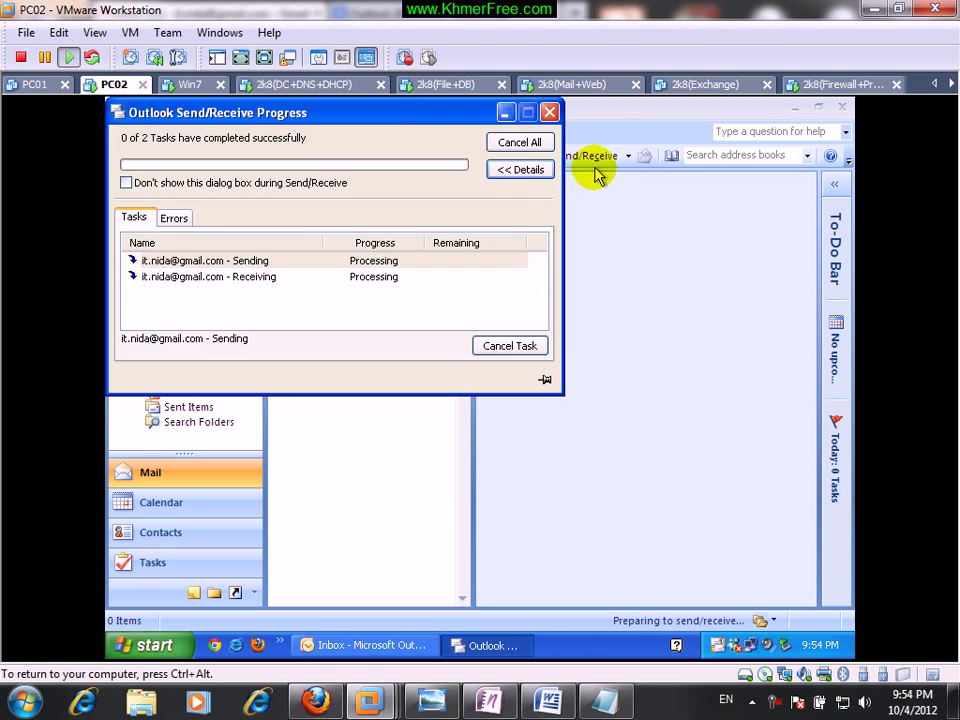
Step: Move the send/receive progress window aside to watch the messages arriving in the inbox and the download status
left_click_drag(393, 121, 665, 258)
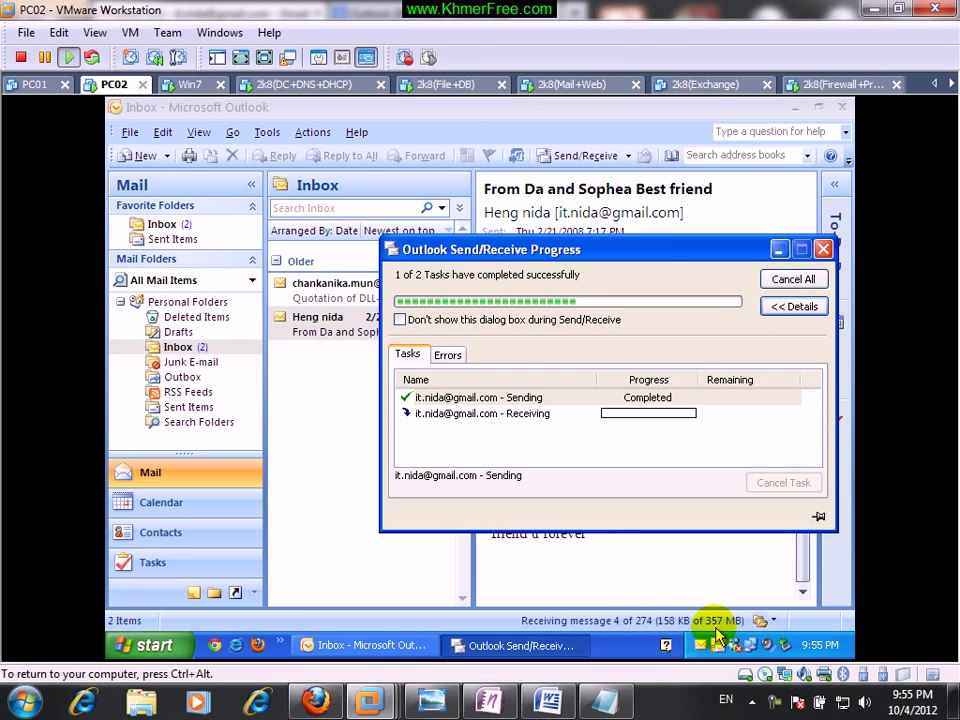
left_click_drag(514, 246, 552, 221)
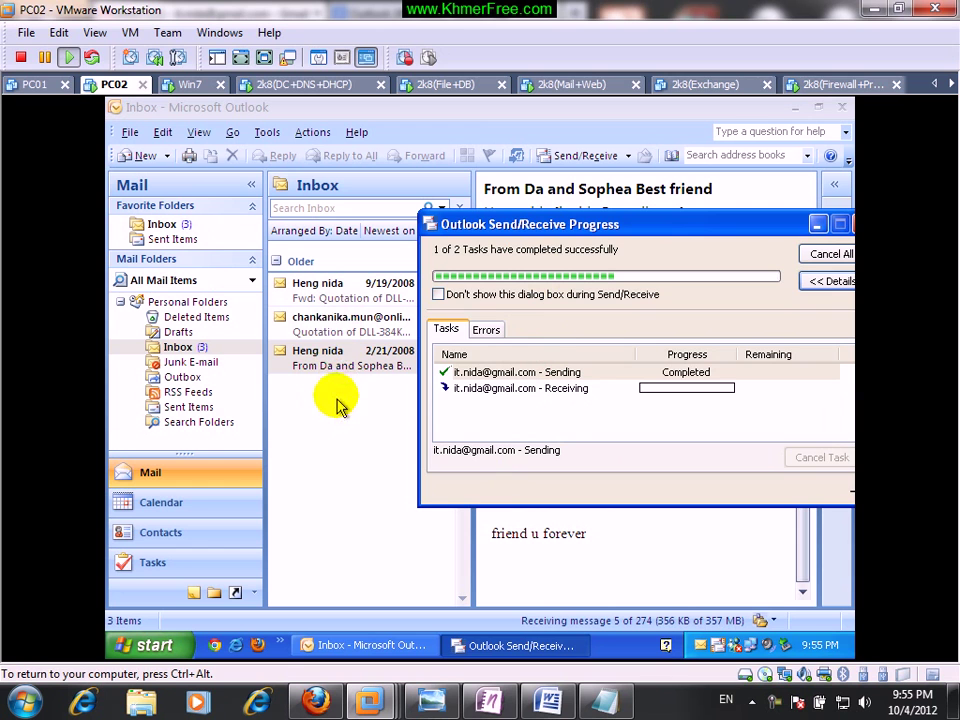
left_click_drag(558, 222, 467, 199)
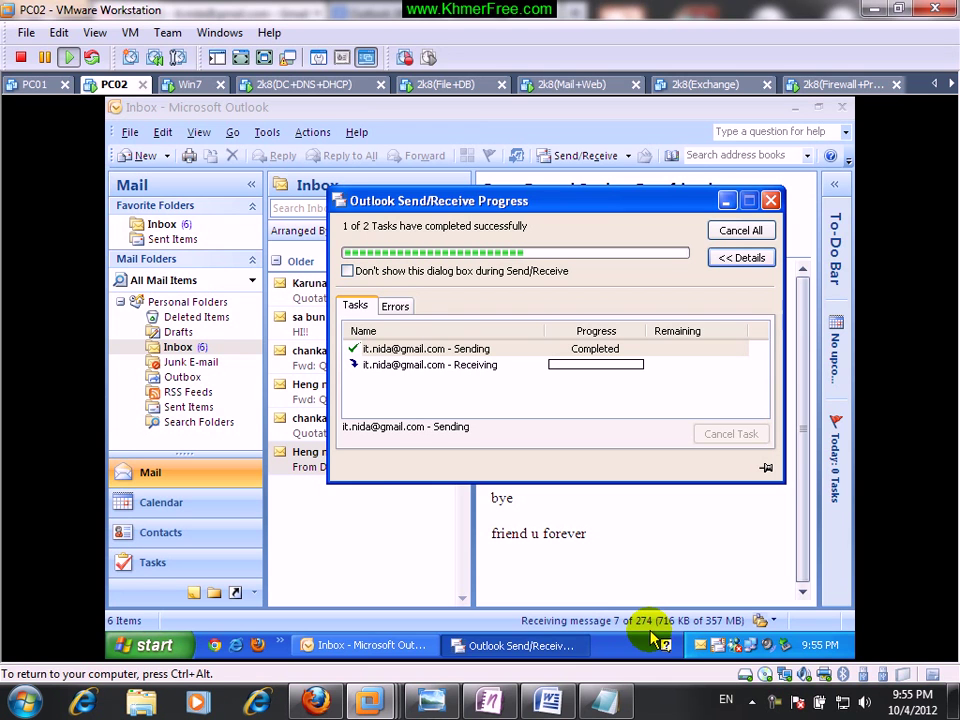
Step: Switch to the Win7 virtual machine, start Outlook 2010 without activating Office and open its Inbox
left_click(190, 84)
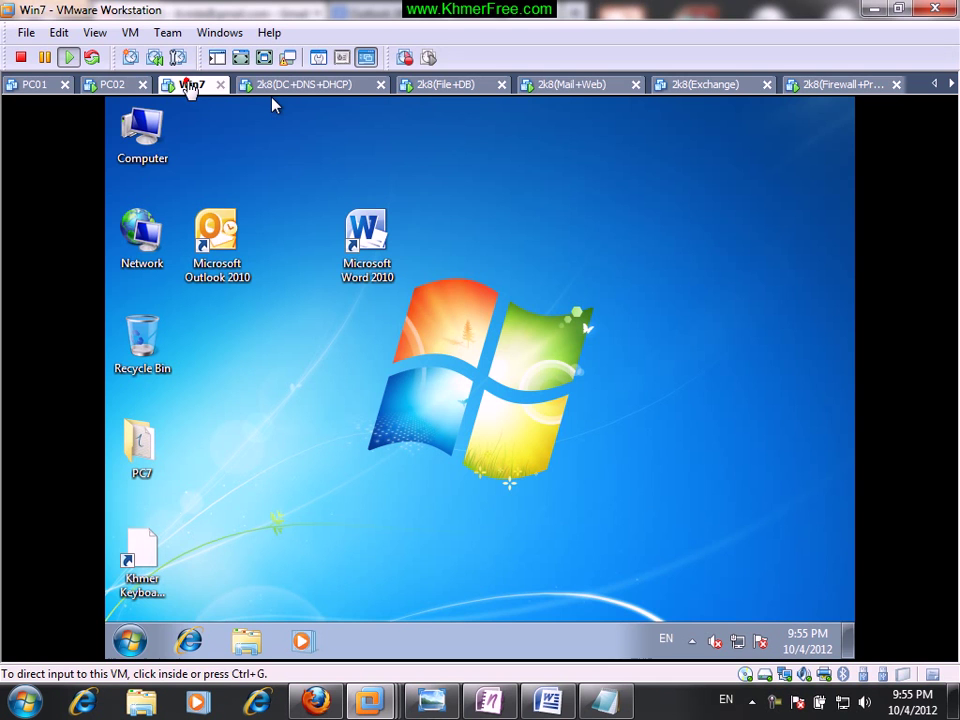
left_click(398, 437)
double_click(221, 240)
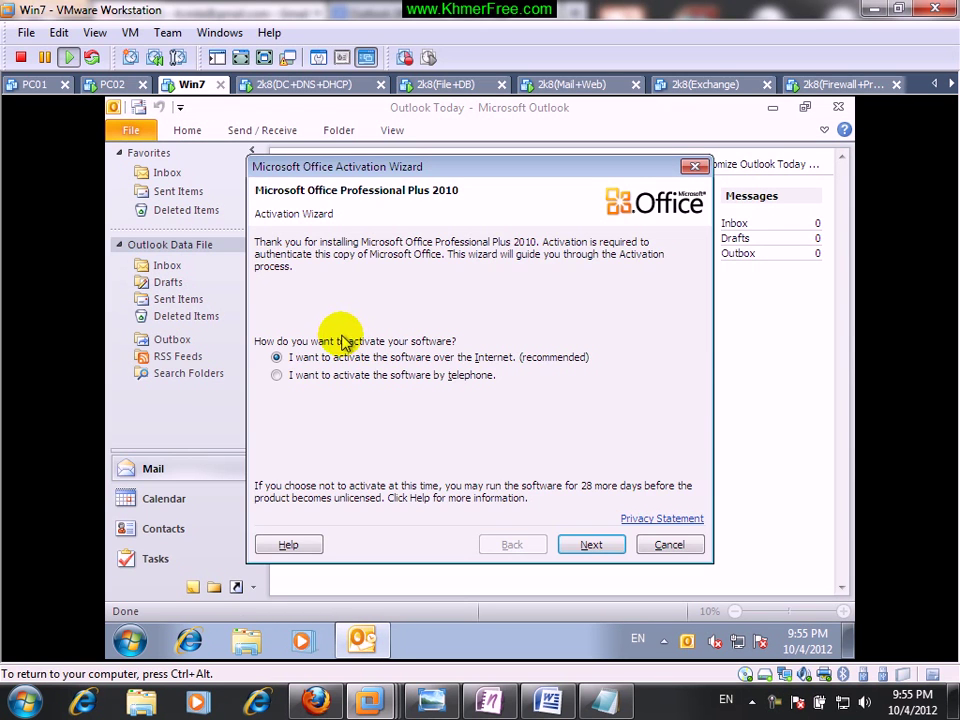
left_click(658, 546)
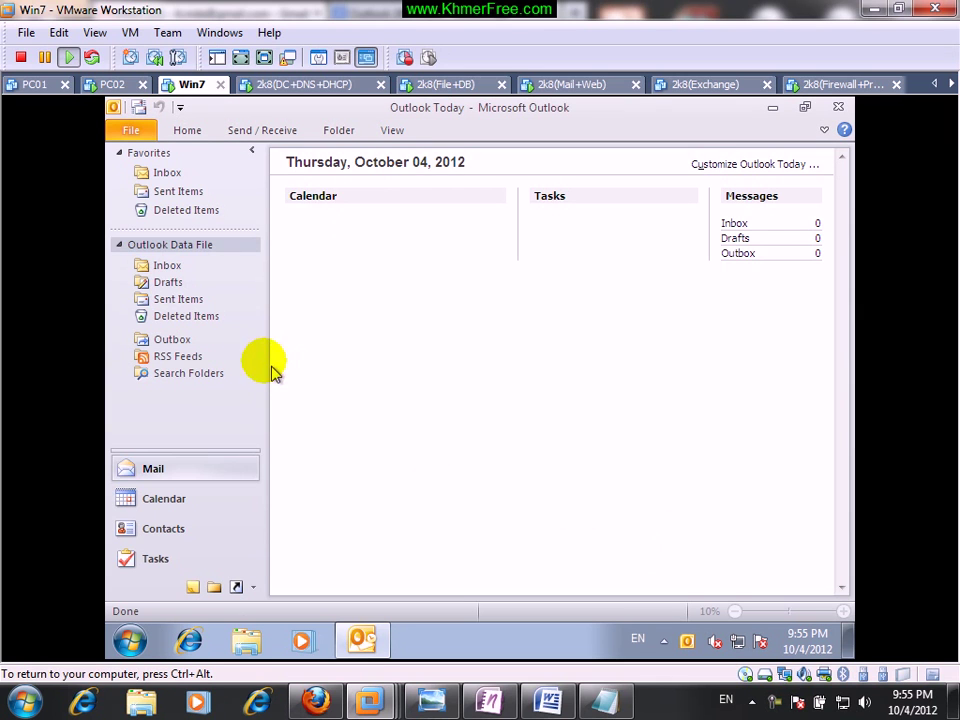
left_click(165, 265)
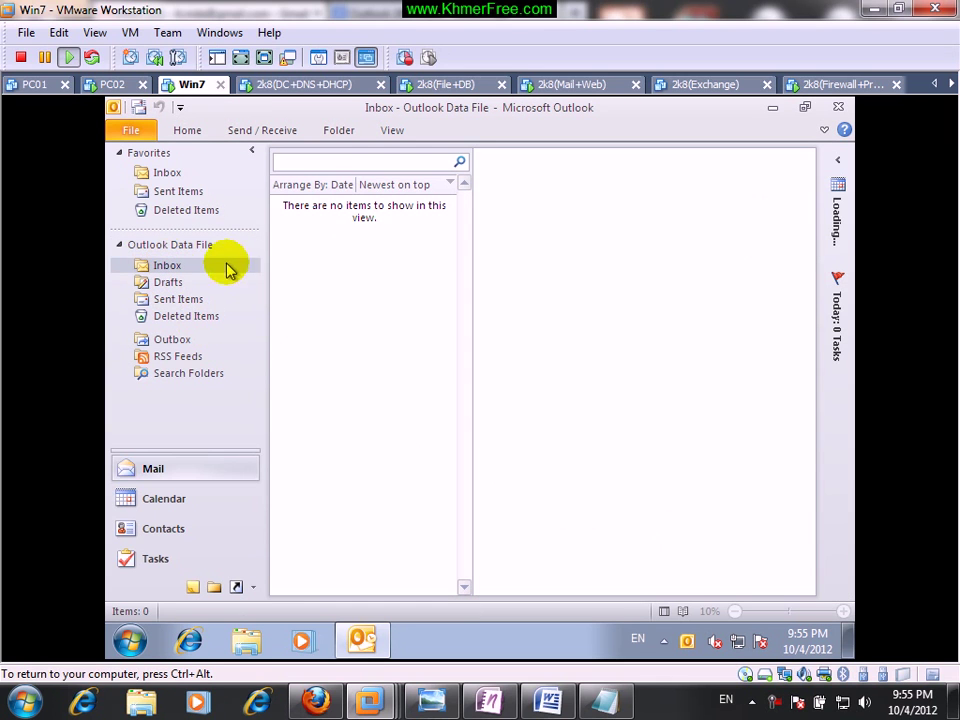
Step: Send and receive all folders in Outlook 2010 and open its account information
left_click(272, 133)
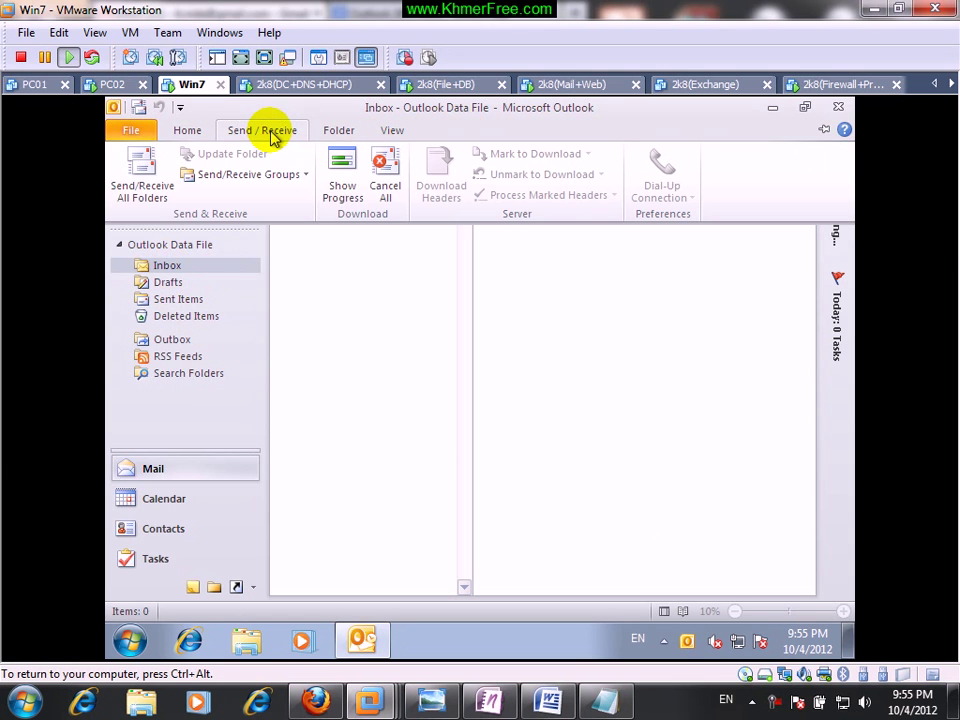
left_click(150, 178)
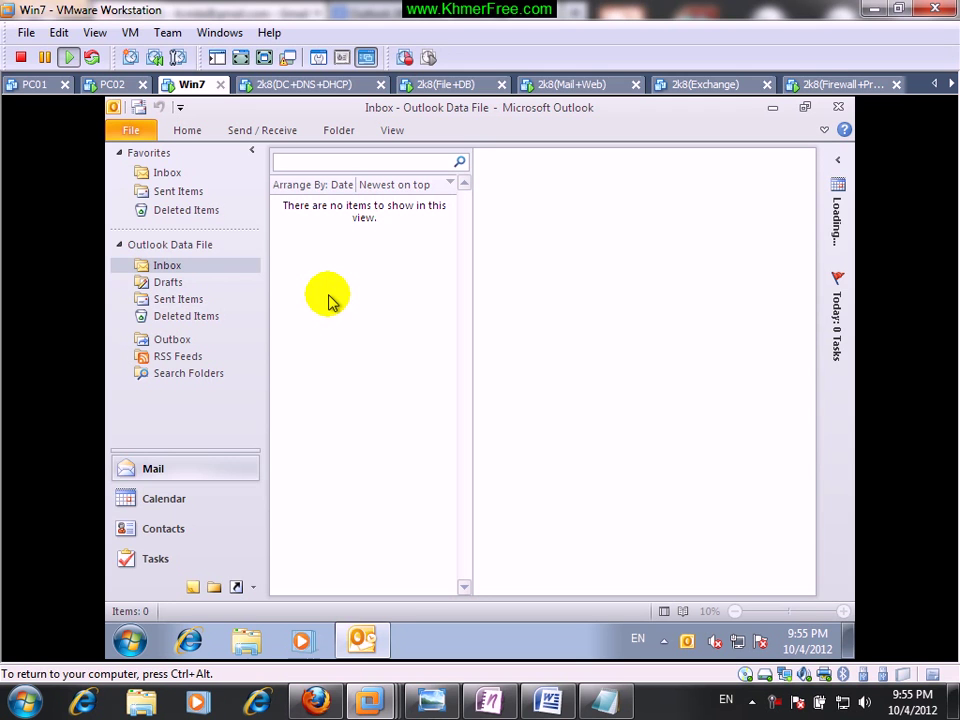
left_click(128, 132)
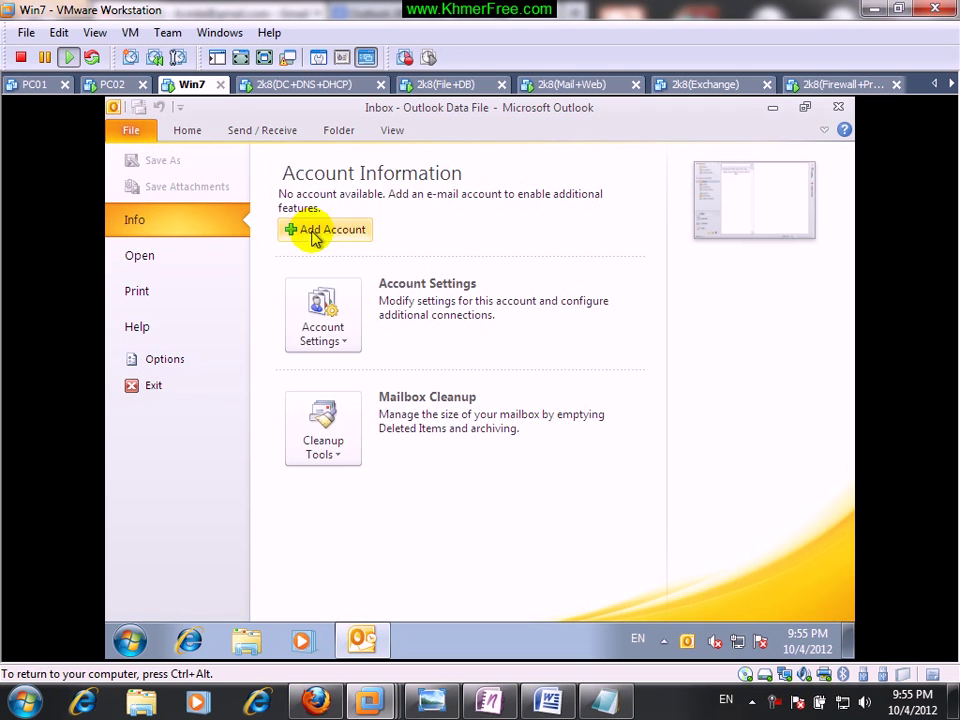
Step: Back on PC02, cancel the running send/receive and preview the downloaded messages "HI!!" and "Order item"
left_click(112, 86)
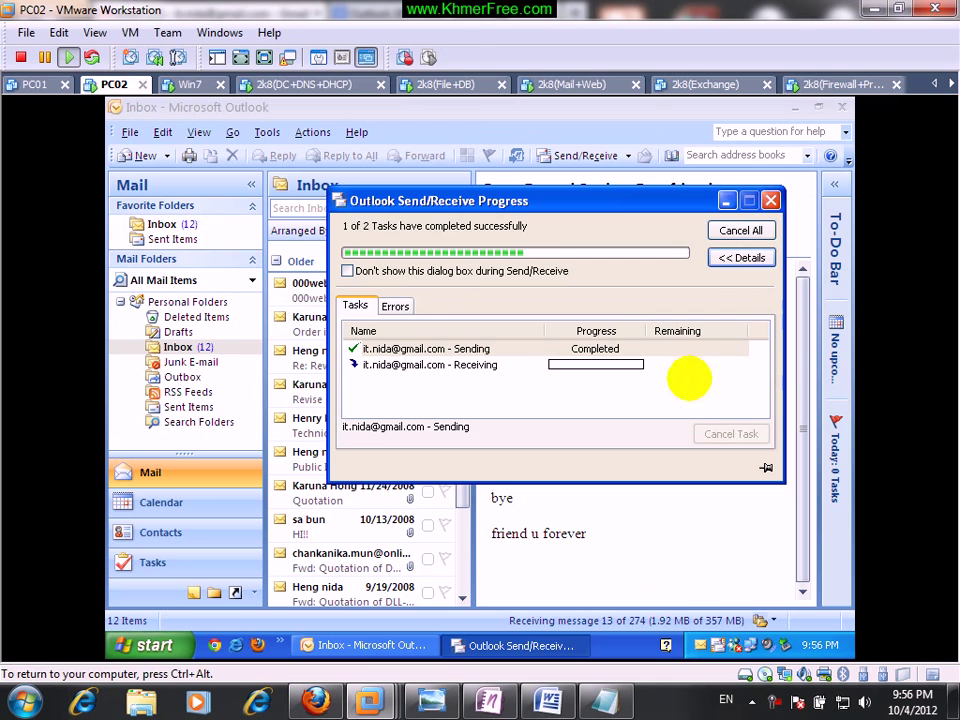
left_click(722, 235)
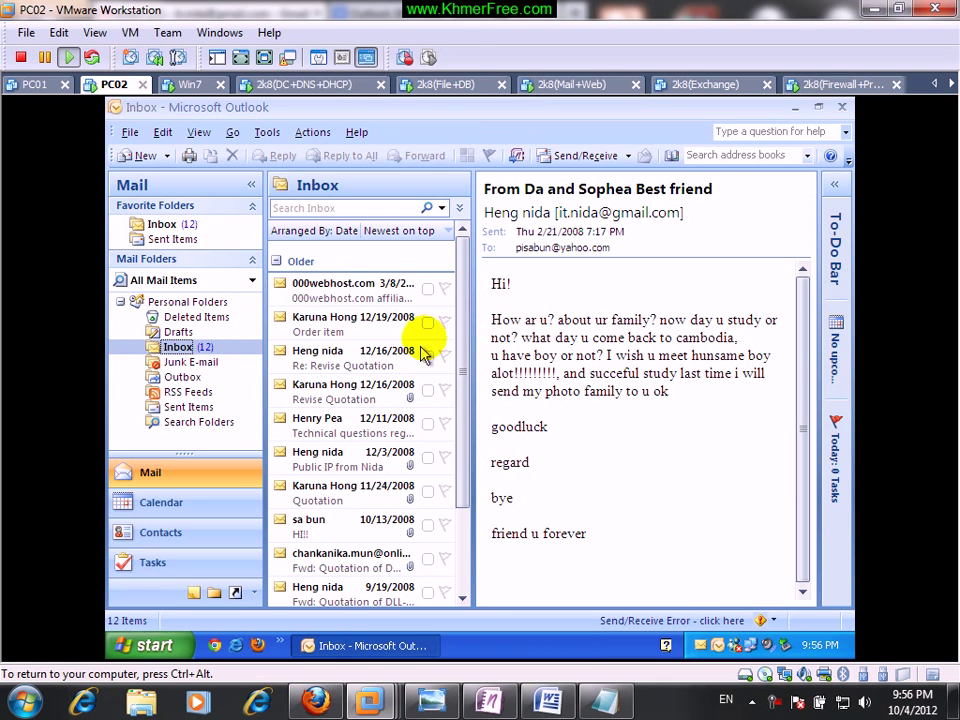
left_click_drag(458, 347, 458, 428)
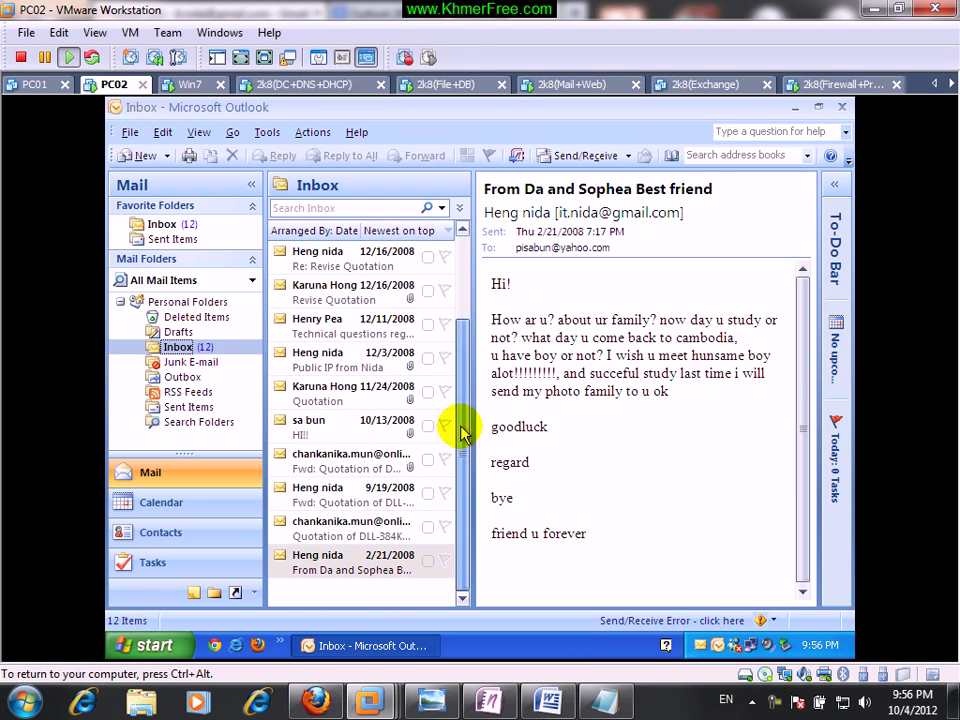
left_click(350, 420)
left_click_drag(461, 379, 471, 300)
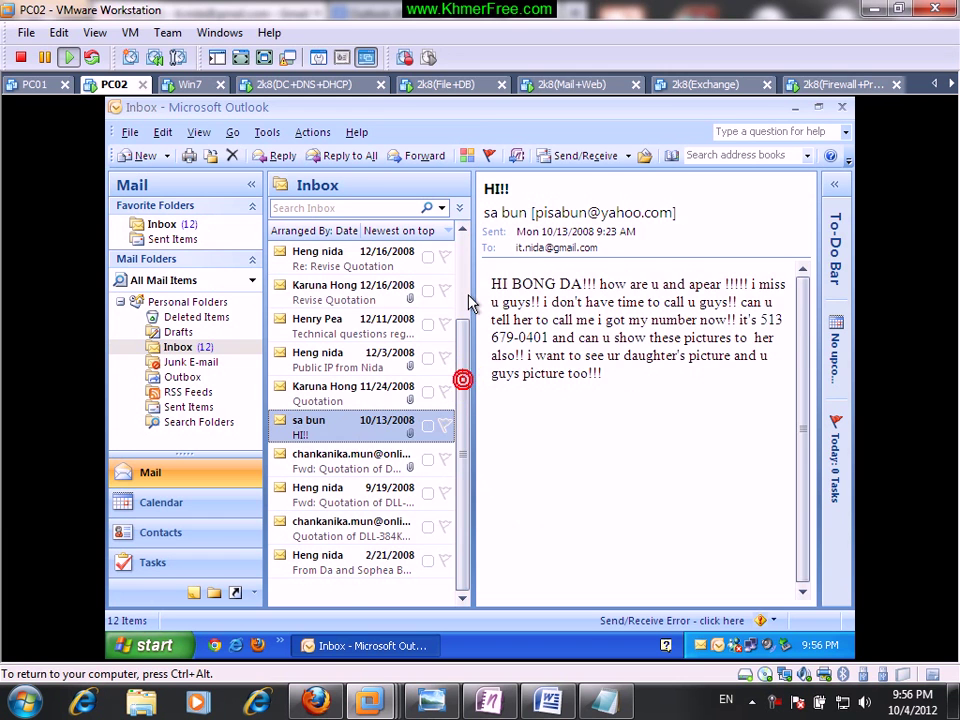
left_click(398, 322)
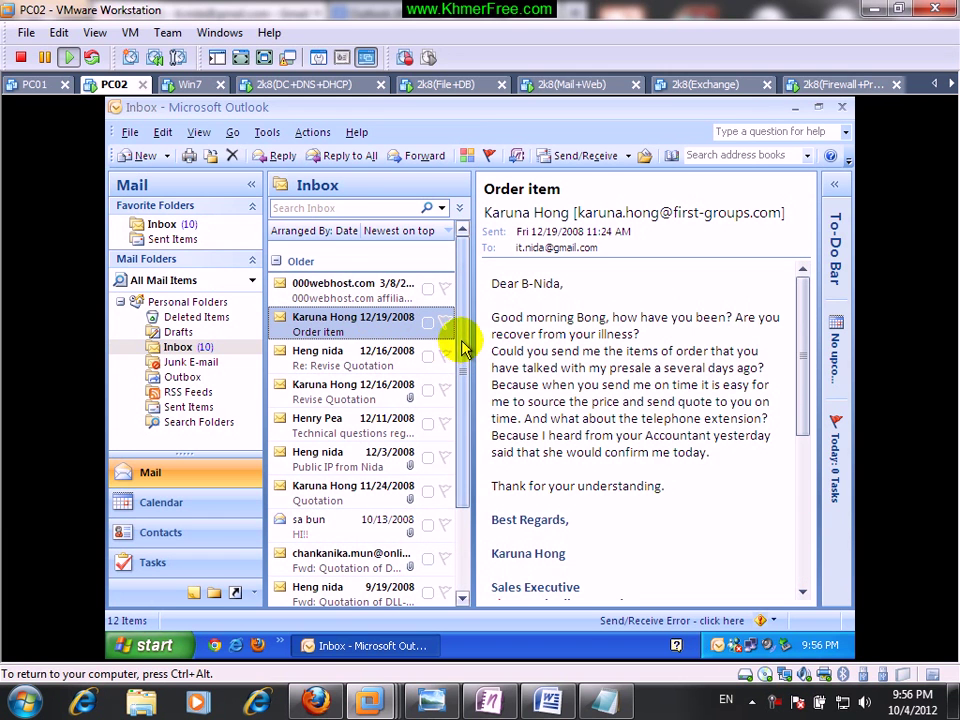
Step: Open the account settings in PC02's Outlook to review the configured e-mail account
left_click(266, 132)
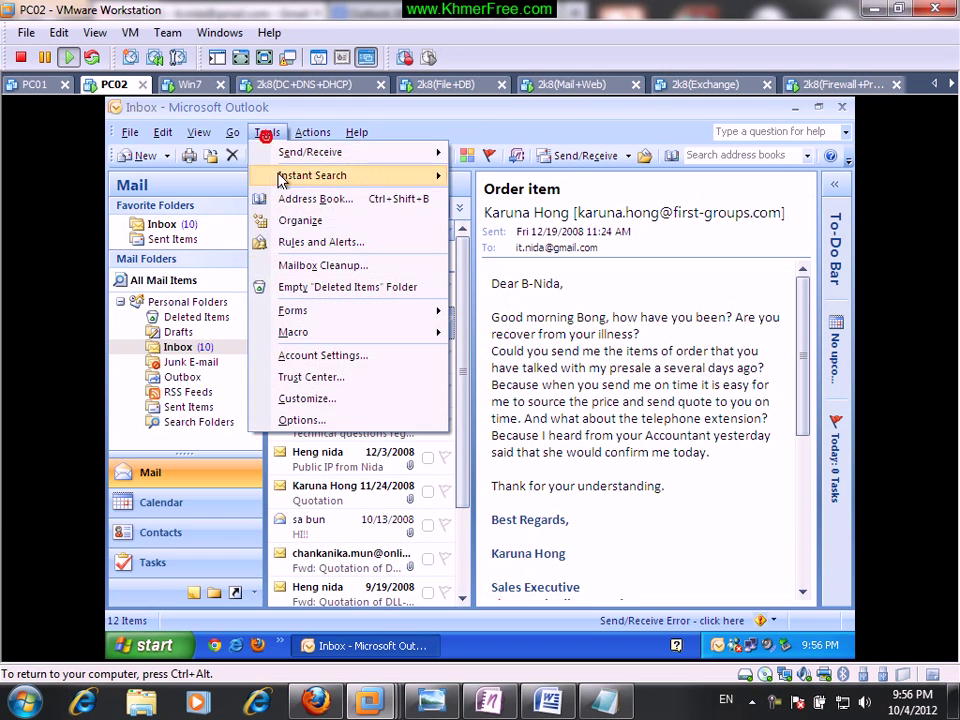
left_click(324, 356)
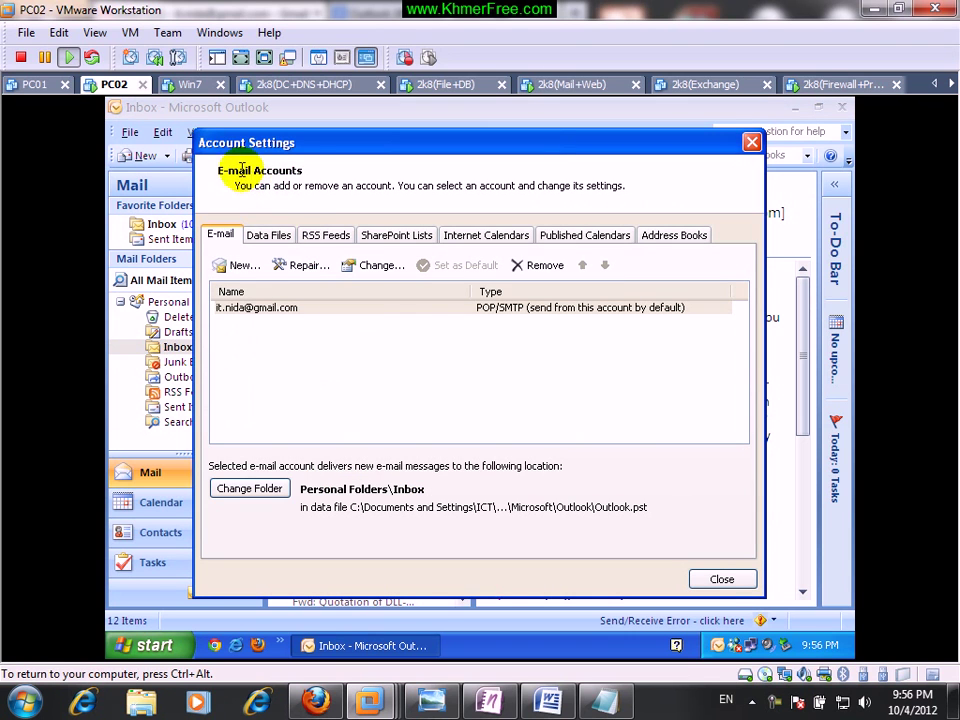
Step: Switch to Win7's Outlook 2010 and start adding an Internet E-mail account with manually configured server settings
left_click(178, 86)
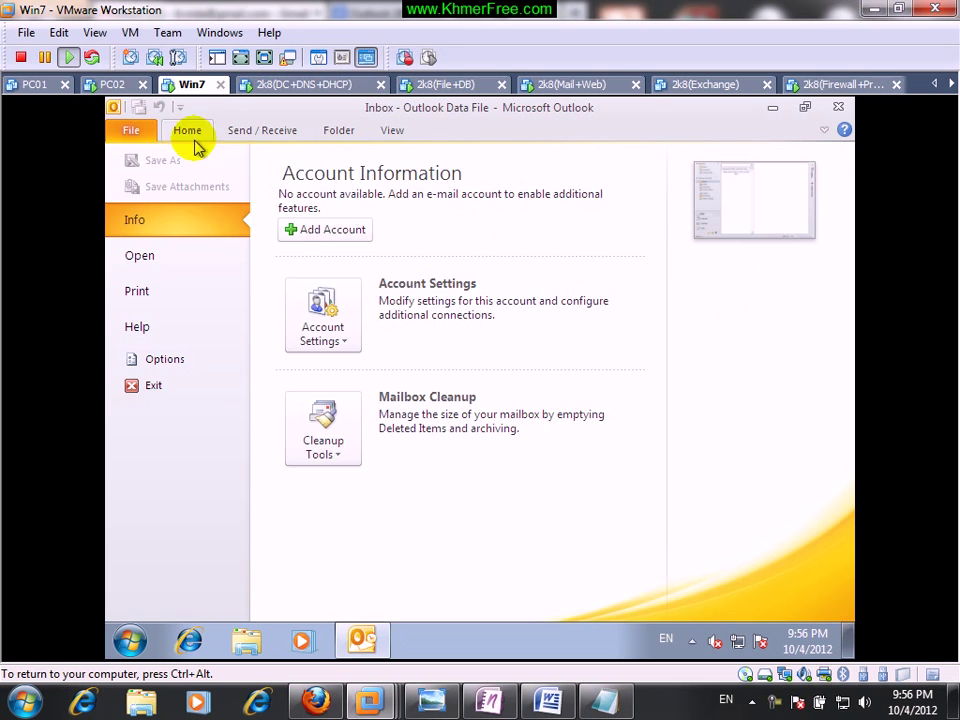
left_click(192, 134)
left_click(230, 266)
left_click(131, 134)
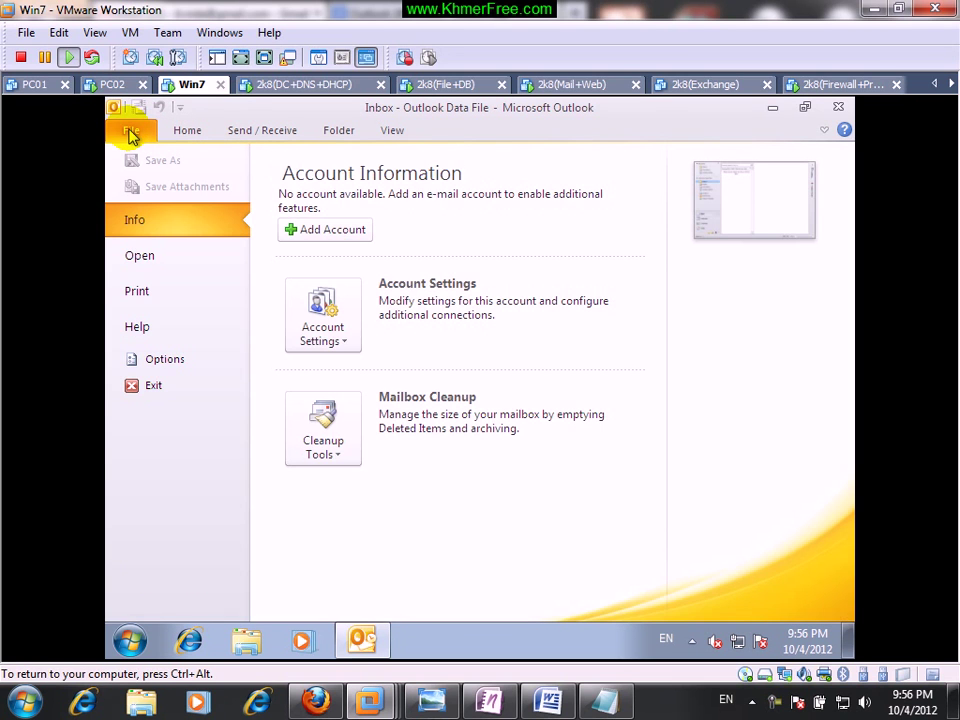
left_click(326, 230)
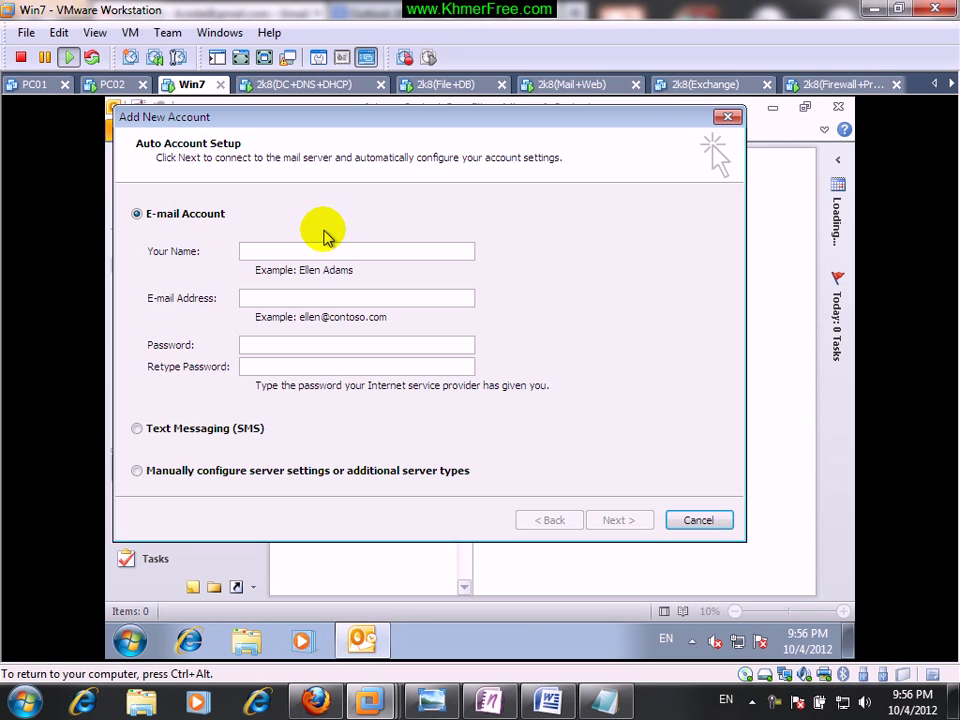
left_click(248, 472)
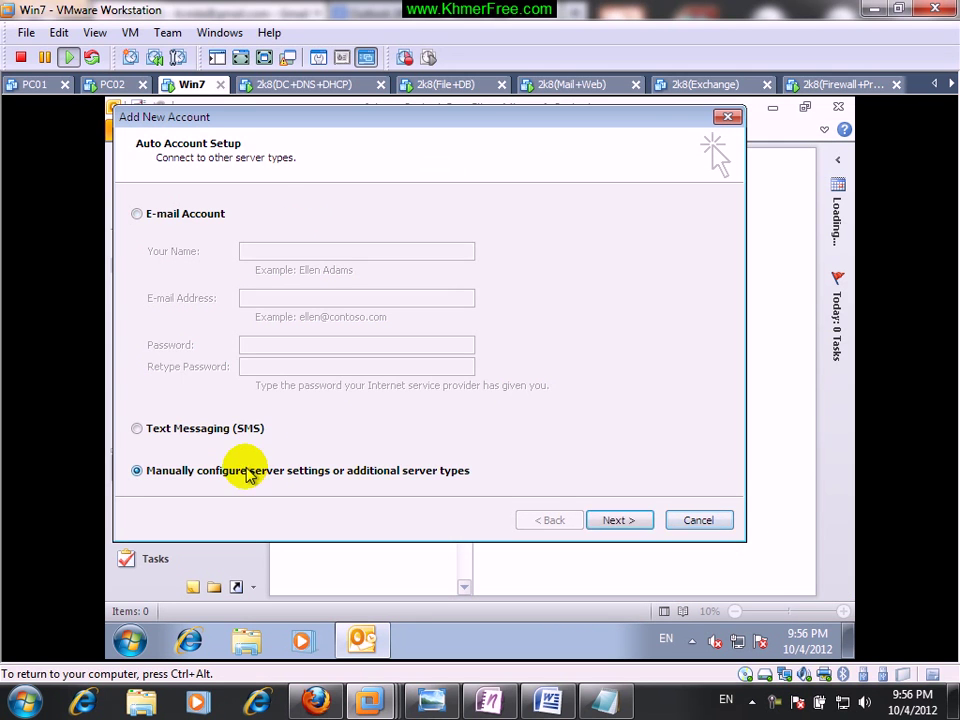
left_click(616, 522)
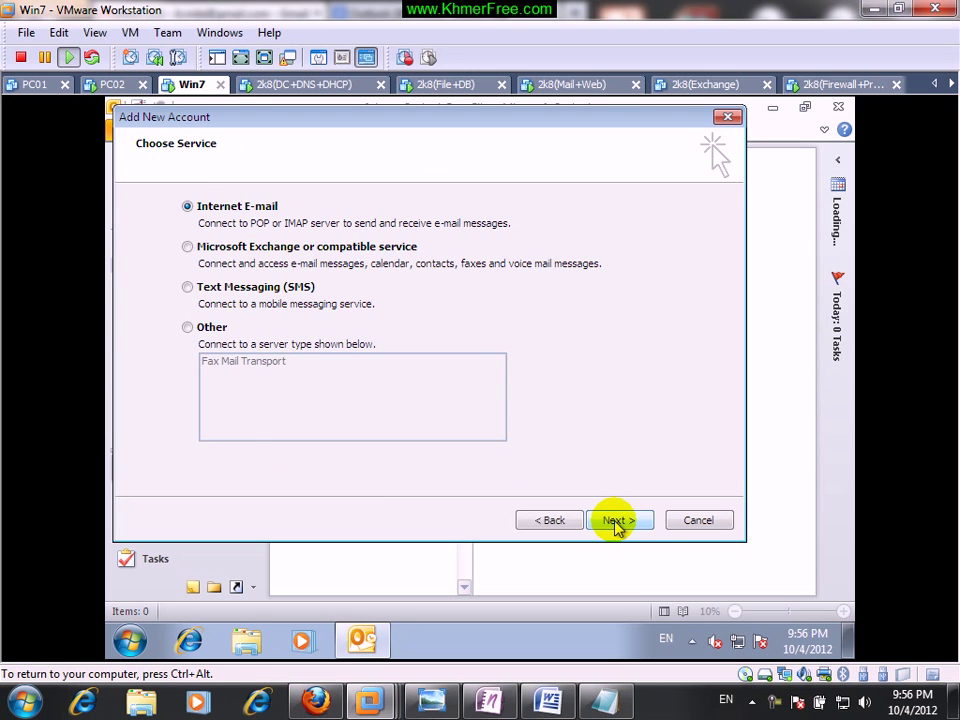
left_click(614, 522)
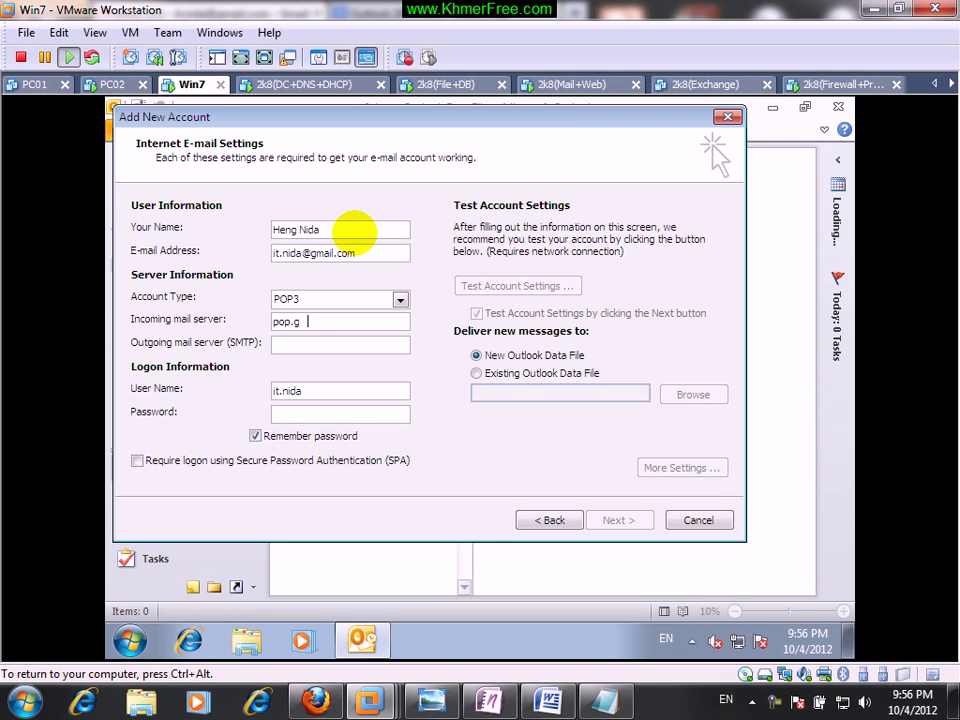
Step: Enter the user's name, e-mail address, pop.gmail.com and smtp.gmail.com as mail servers, the full Gmail address as user name and the account password
type("m")
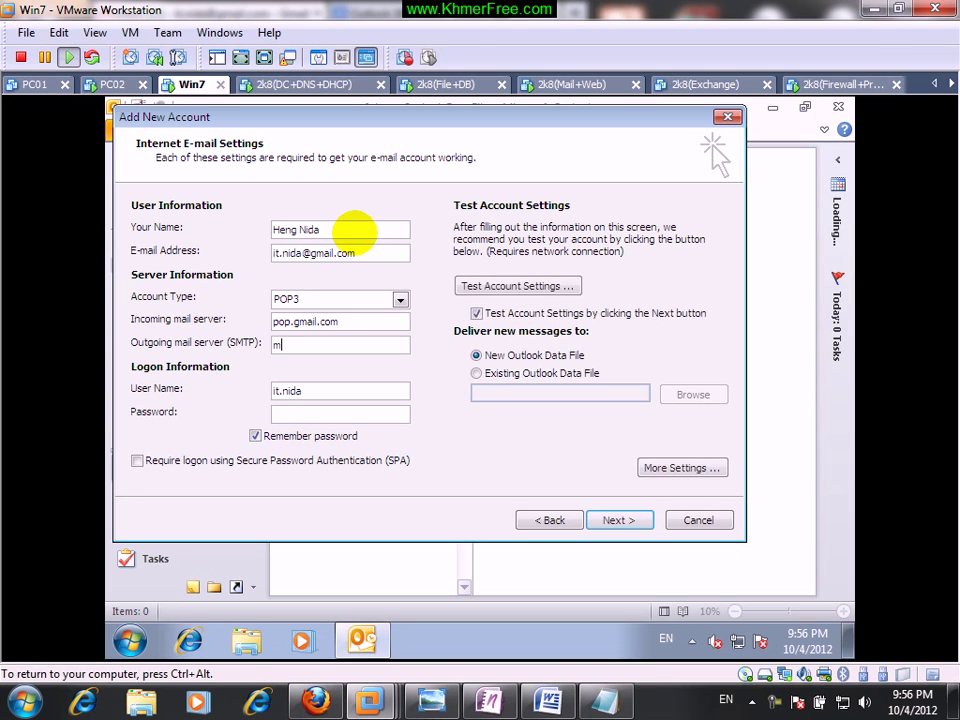
type("smtp.gmail.com")
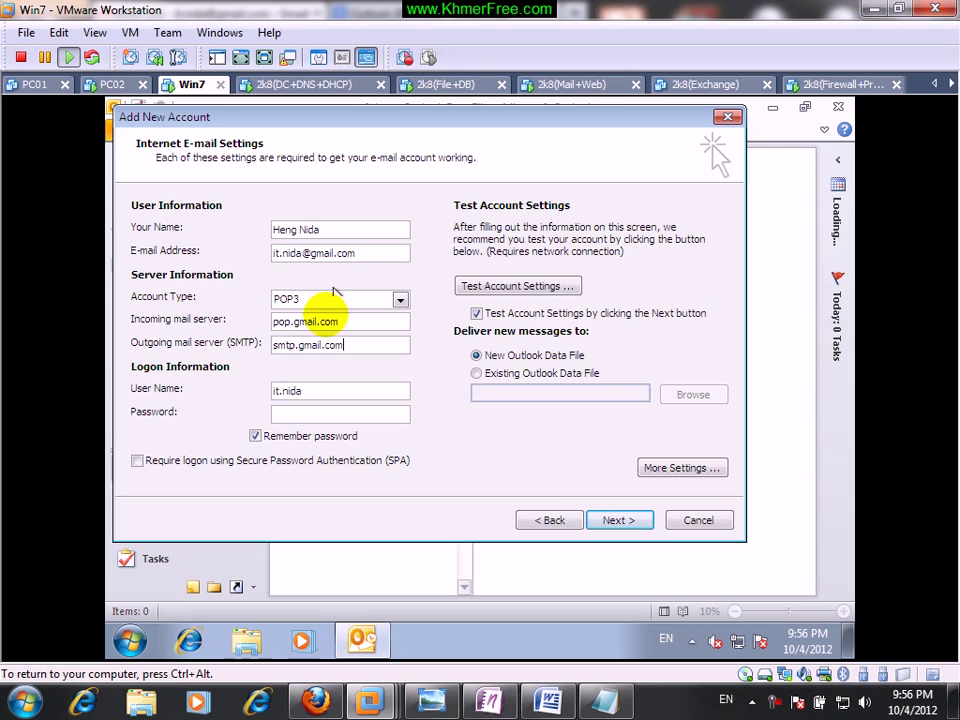
left_click(316, 391)
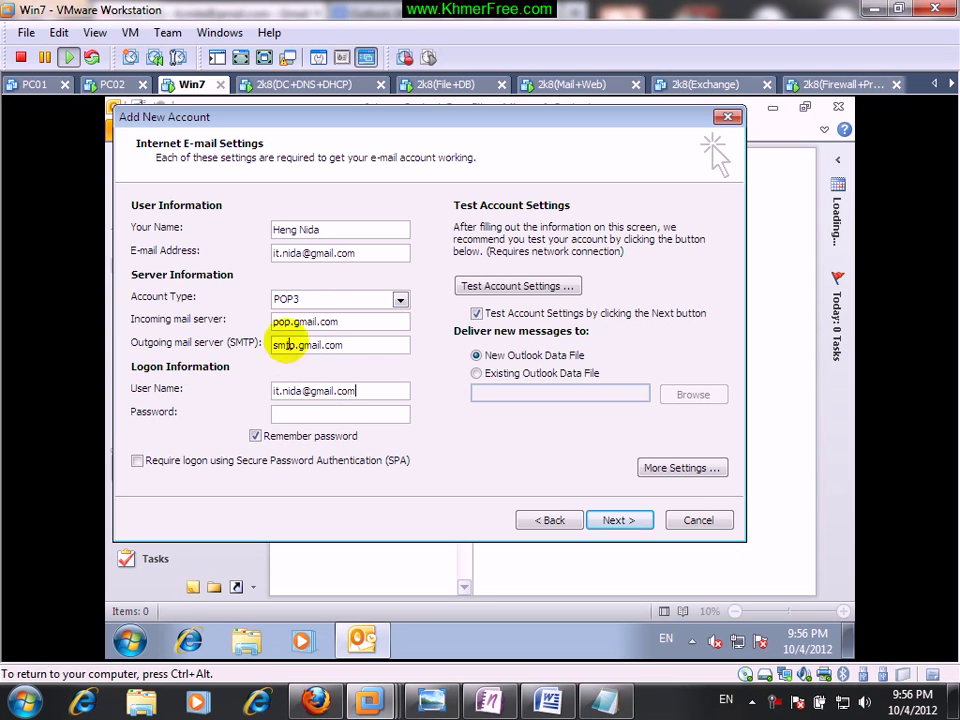
left_click(316, 414)
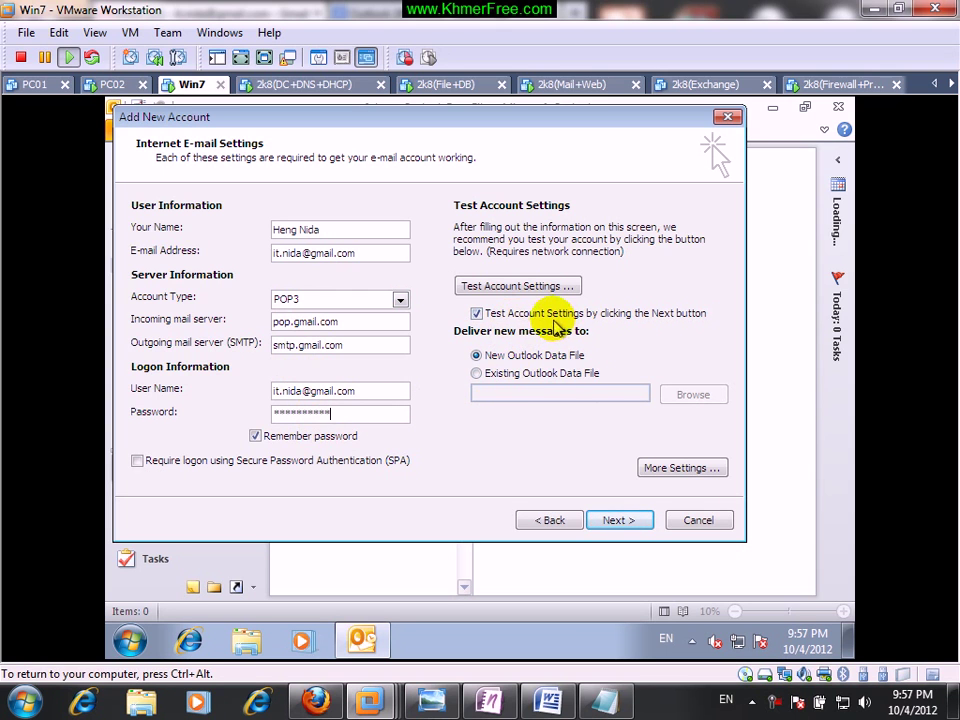
Step: In the additional e-mail settings, require outgoing server authentication using the same settings as the incoming server
left_click(705, 470)
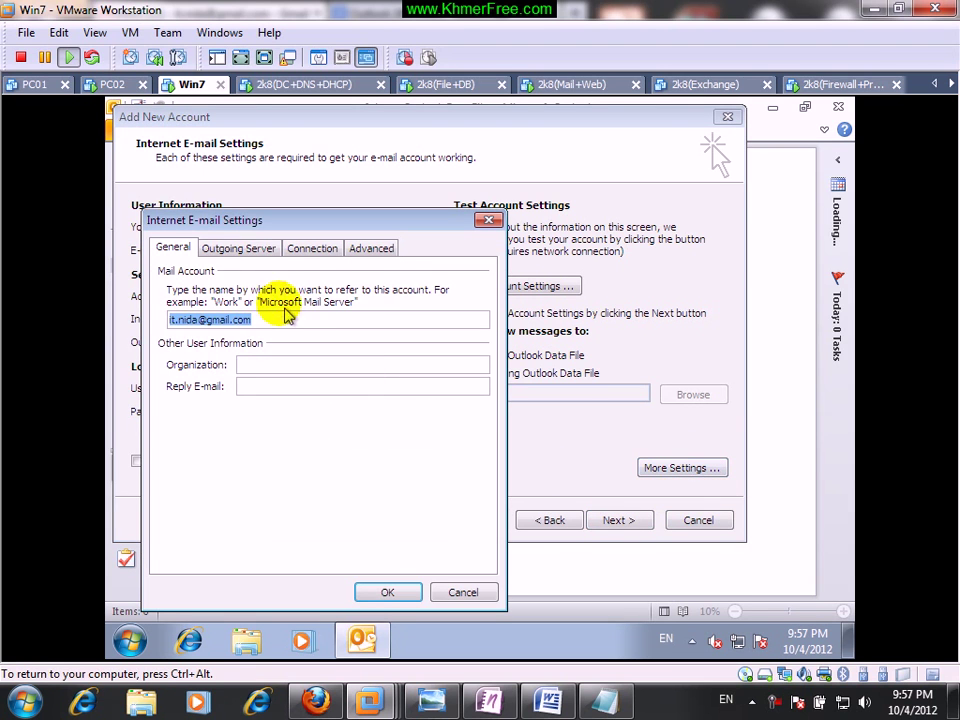
left_click(238, 247)
left_click(231, 272)
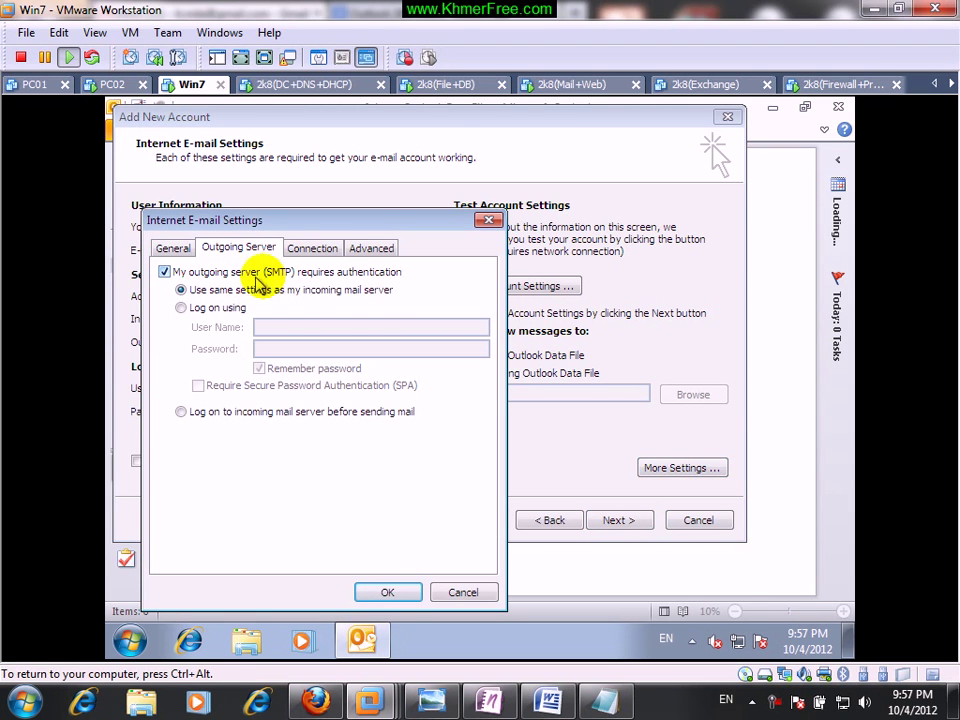
Step: Require SSL for the incoming POP3 server and set the outgoing SMTP server to port 587 with TLS encryption
left_click(371, 247)
left_click(216, 315)
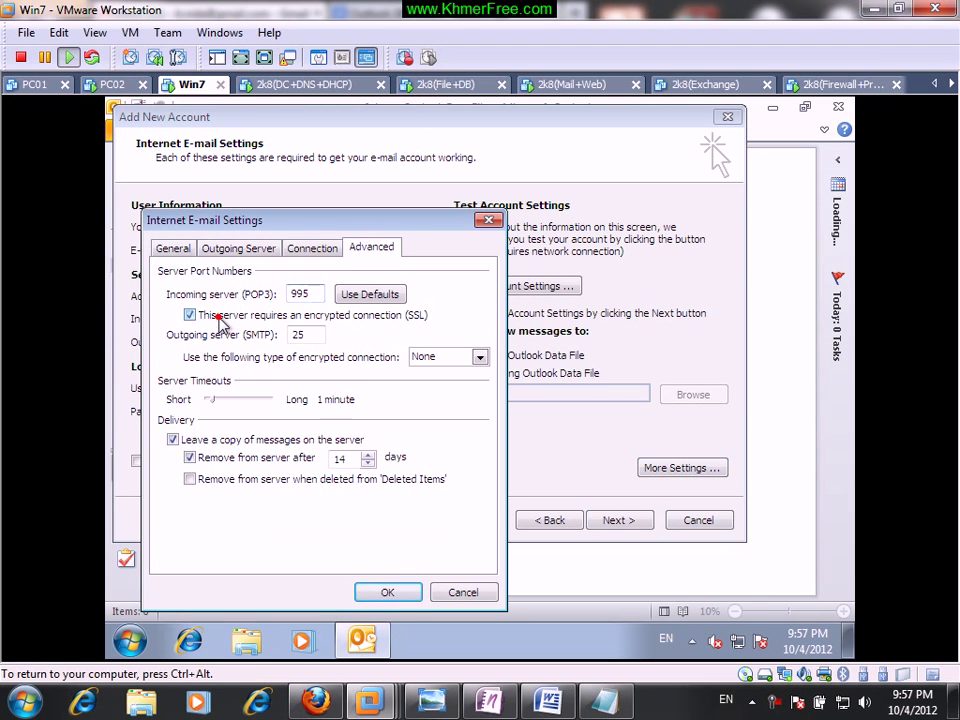
left_click_drag(323, 334, 258, 344)
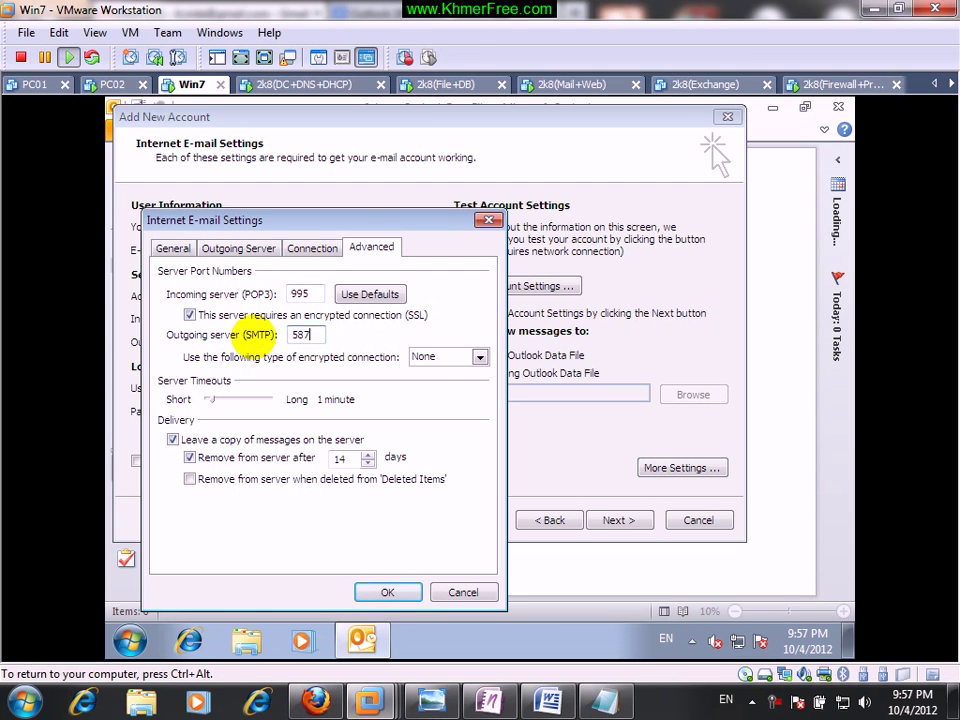
left_click(439, 358)
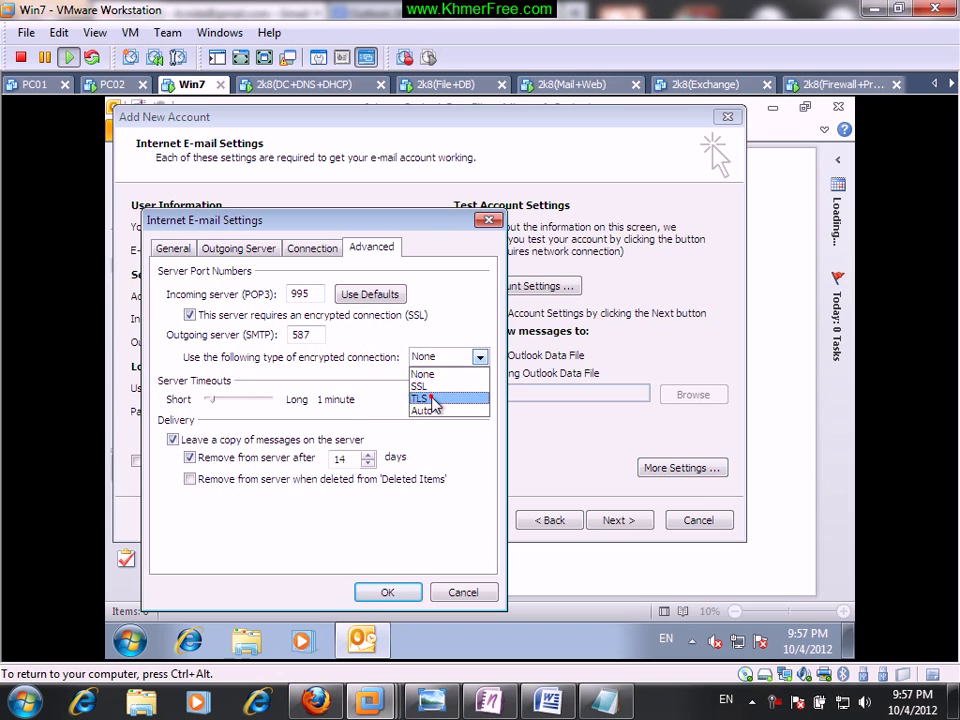
left_click(421, 399)
Step: Shorten the server timeout to 20 seconds, turn off removing messages from the server after 14 days and accept the settings
left_click_drag(213, 403, 210, 404)
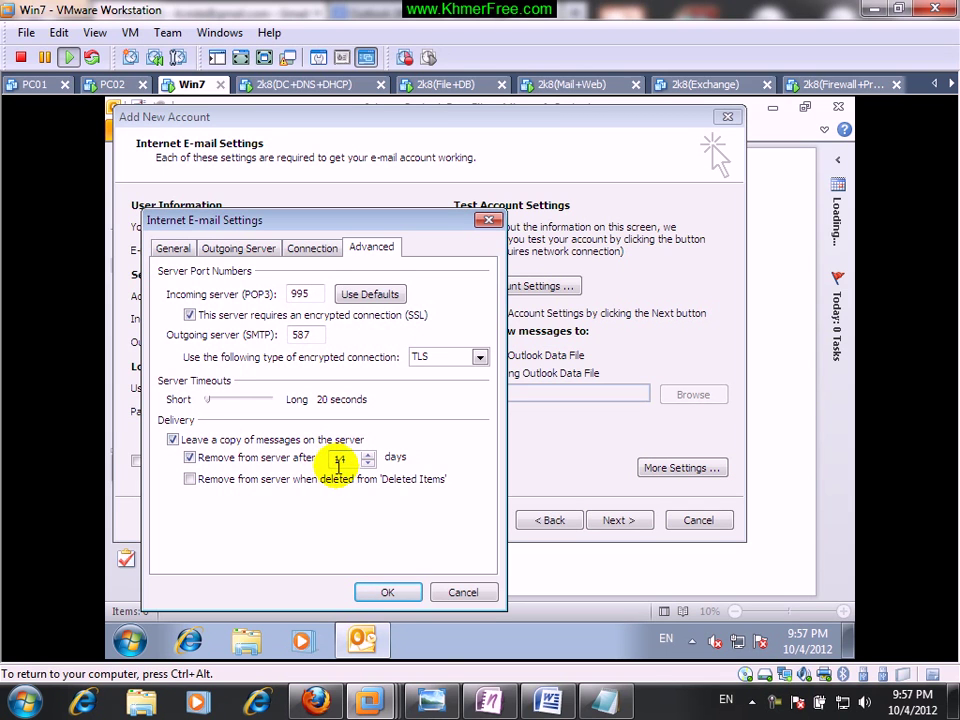
left_click(205, 460)
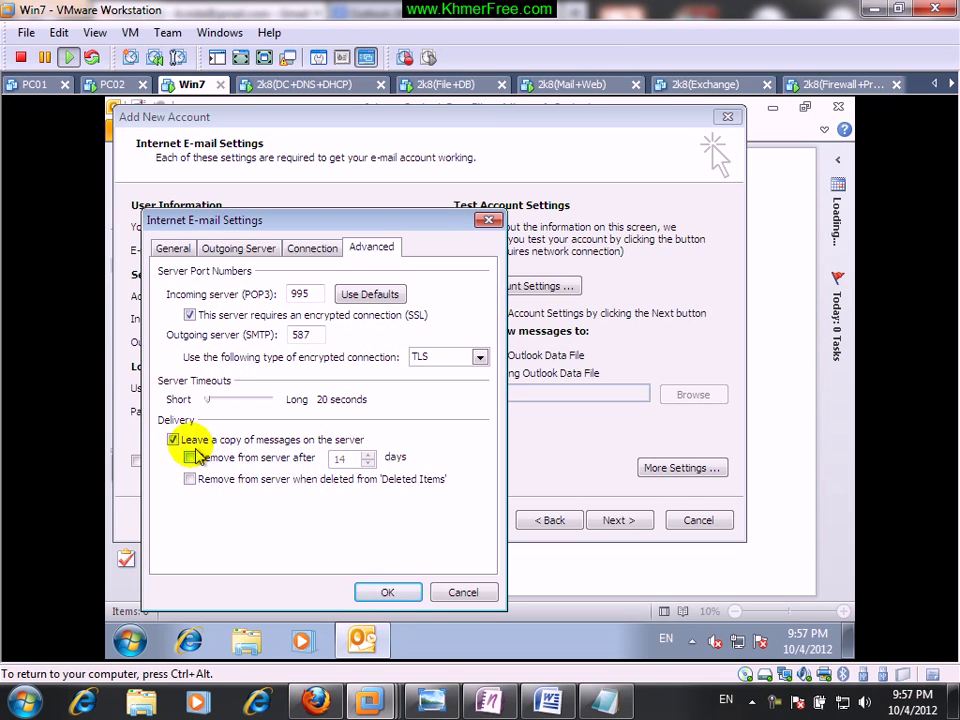
left_click(385, 594)
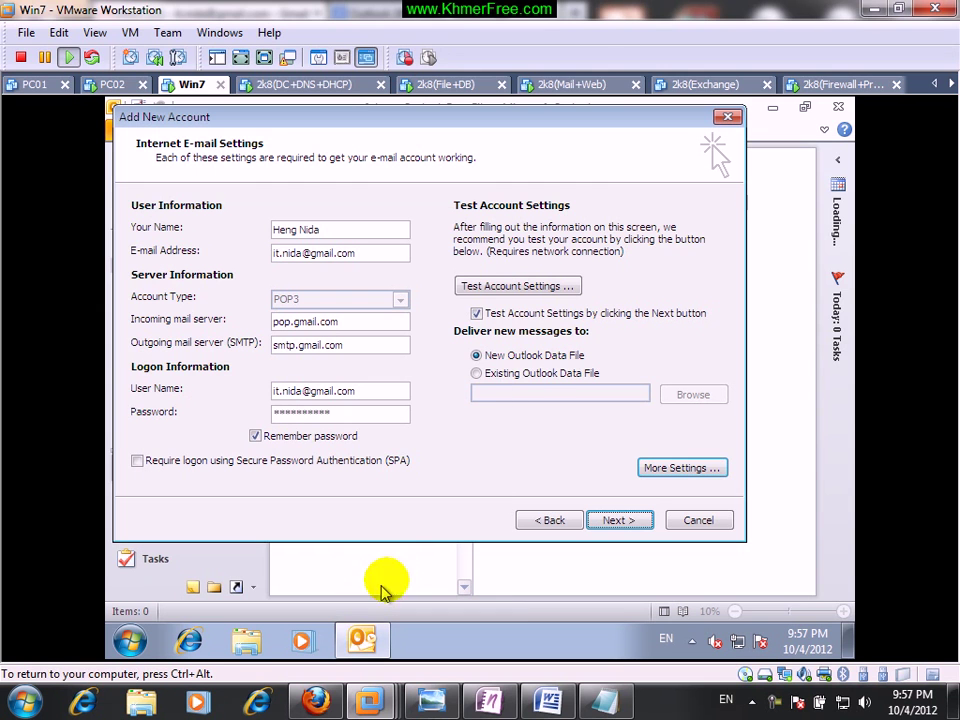
Step: Turn off the automatic account settings test and complete the Add New Account wizard
left_click(484, 313)
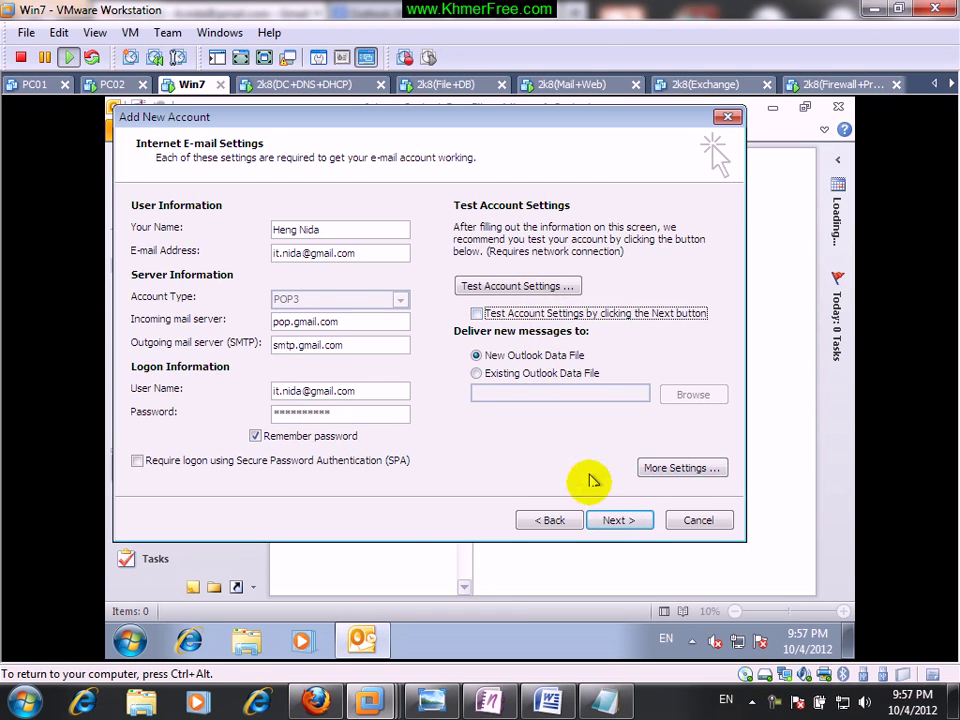
left_click(607, 522)
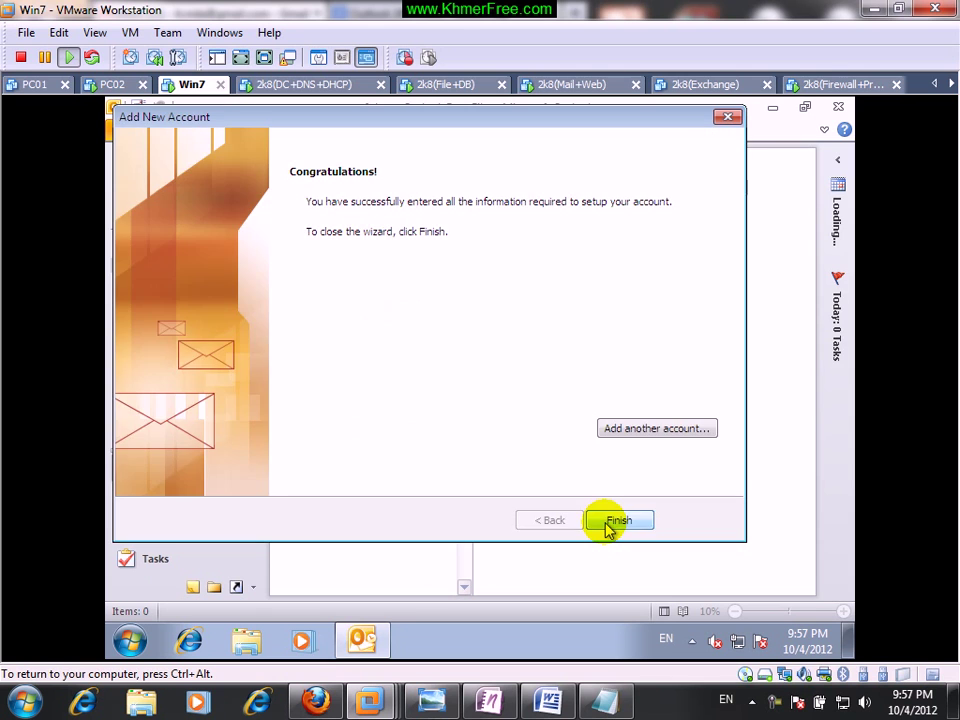
left_click(601, 526)
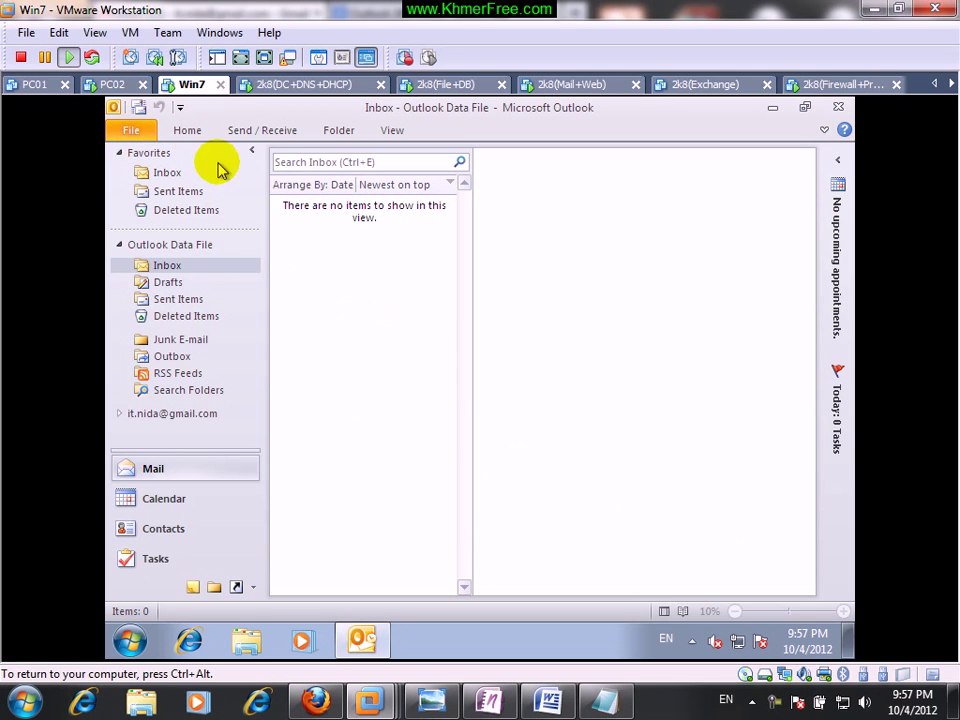
Step: Check the new POP/SMTP account in the account information and run Send/Receive from the Outlook Data File inbox
left_click(133, 134)
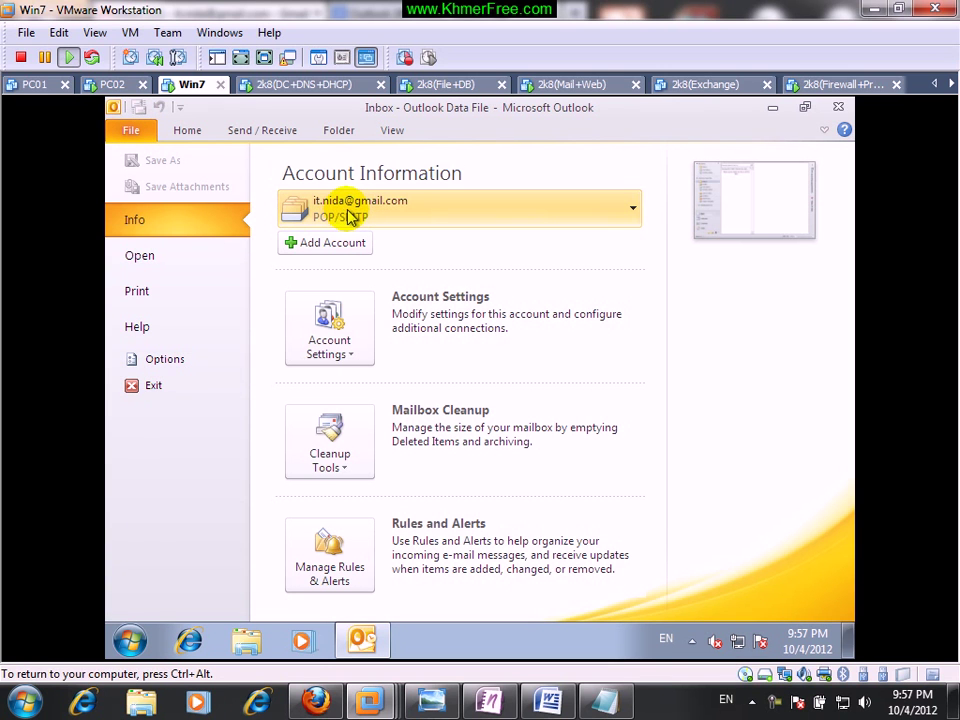
left_click(187, 131)
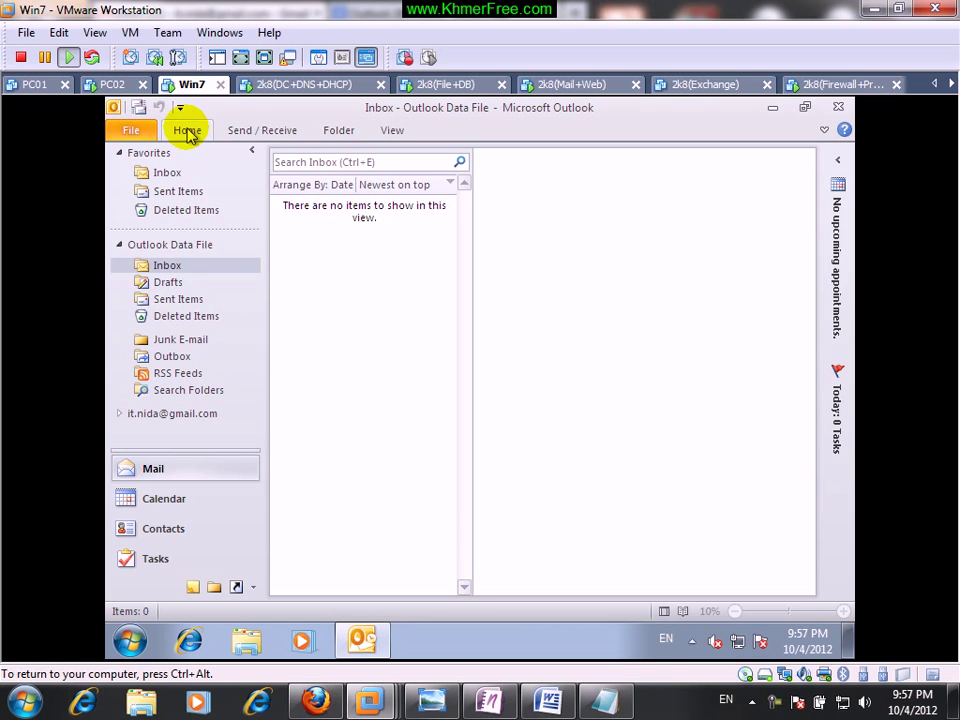
left_click(176, 266)
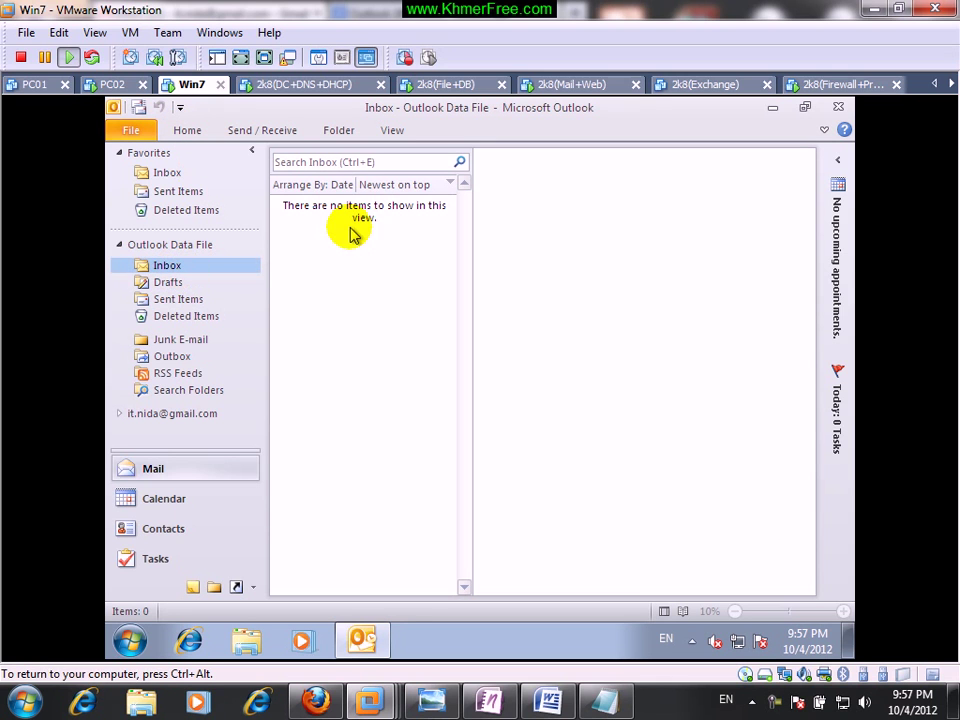
left_click(139, 110)
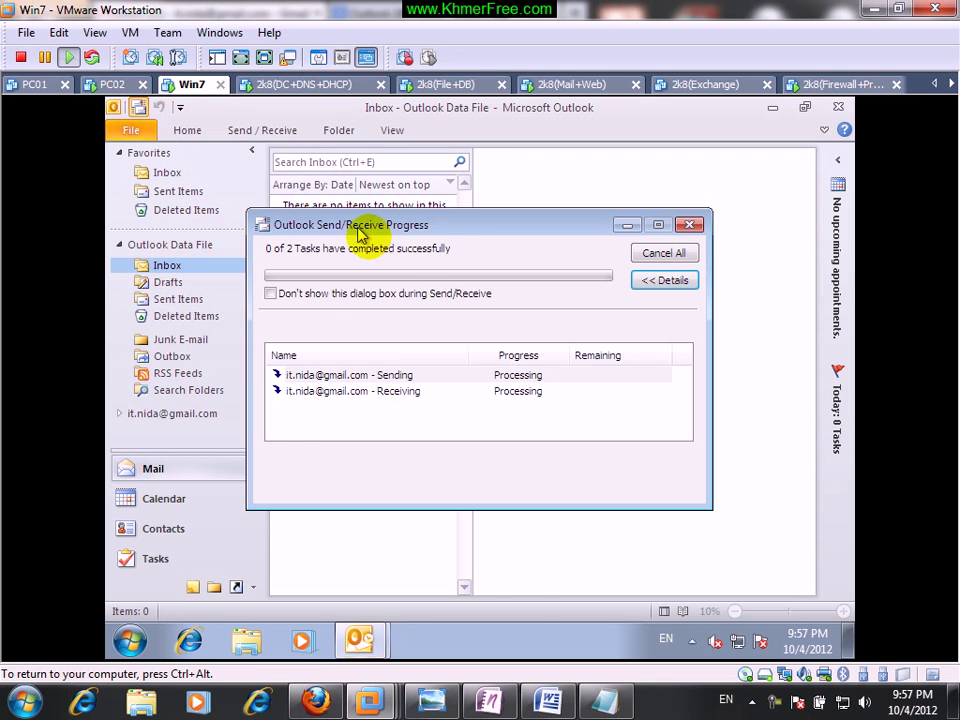
left_click_drag(451, 226, 565, 237)
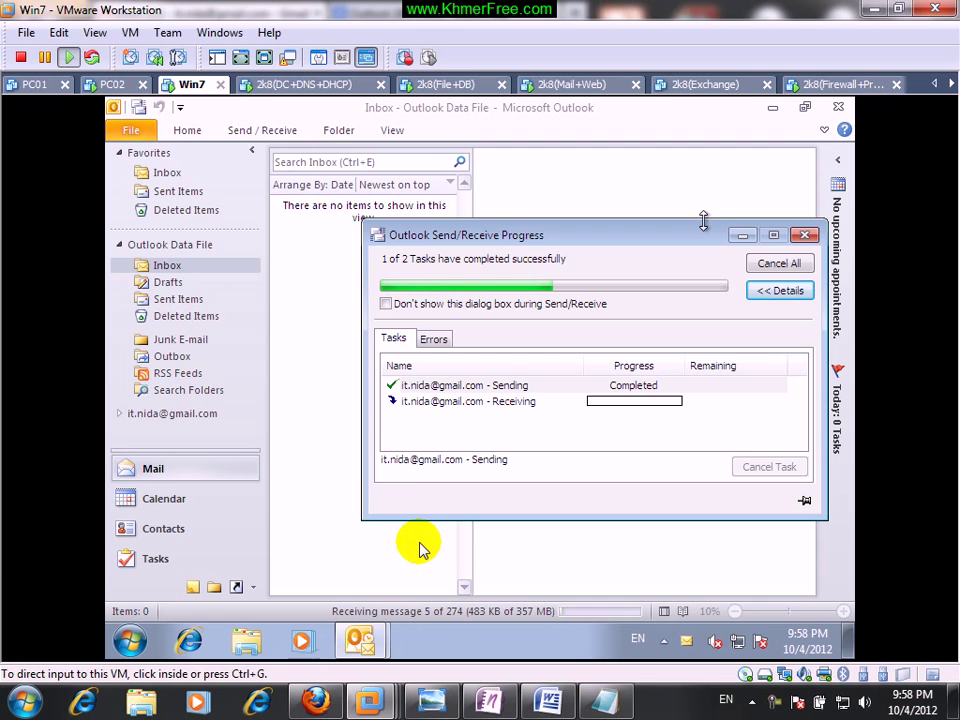
Step: On the PC02 machine, close the account settings and look through the messages downloaded to the inbox
left_click(108, 84)
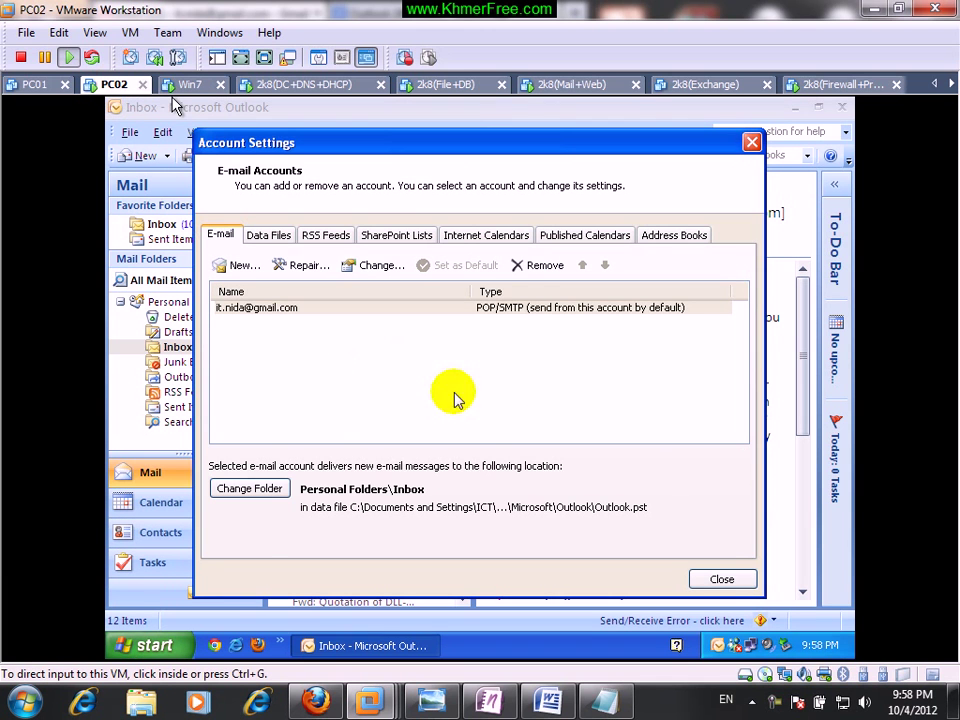
left_click(725, 579)
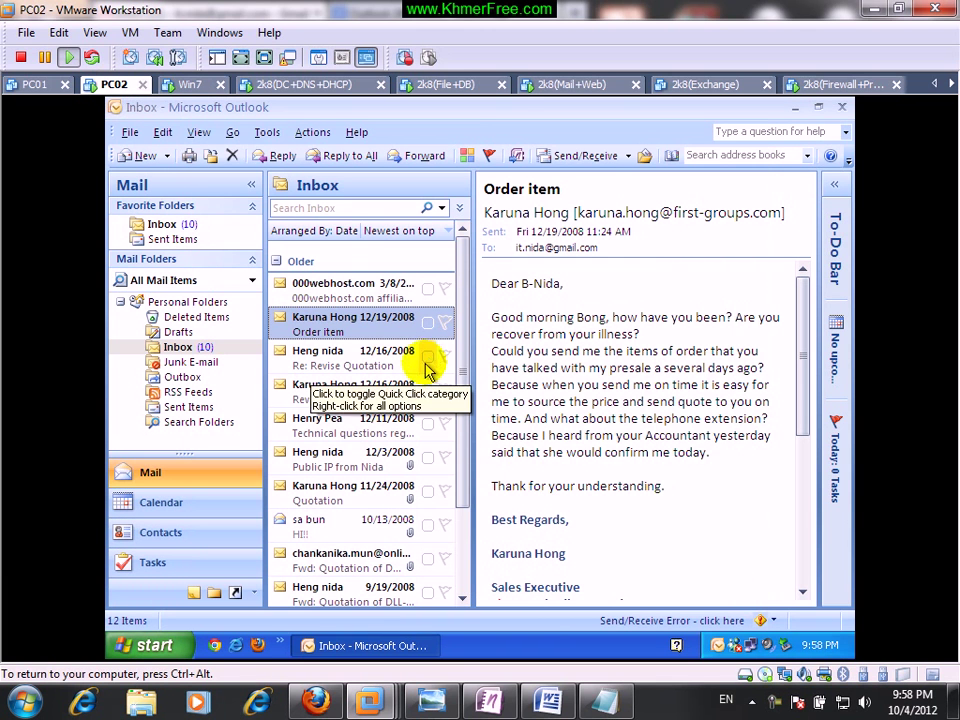
scroll(468, 408, "down", 2)
scroll(468, 408, "up", 2)
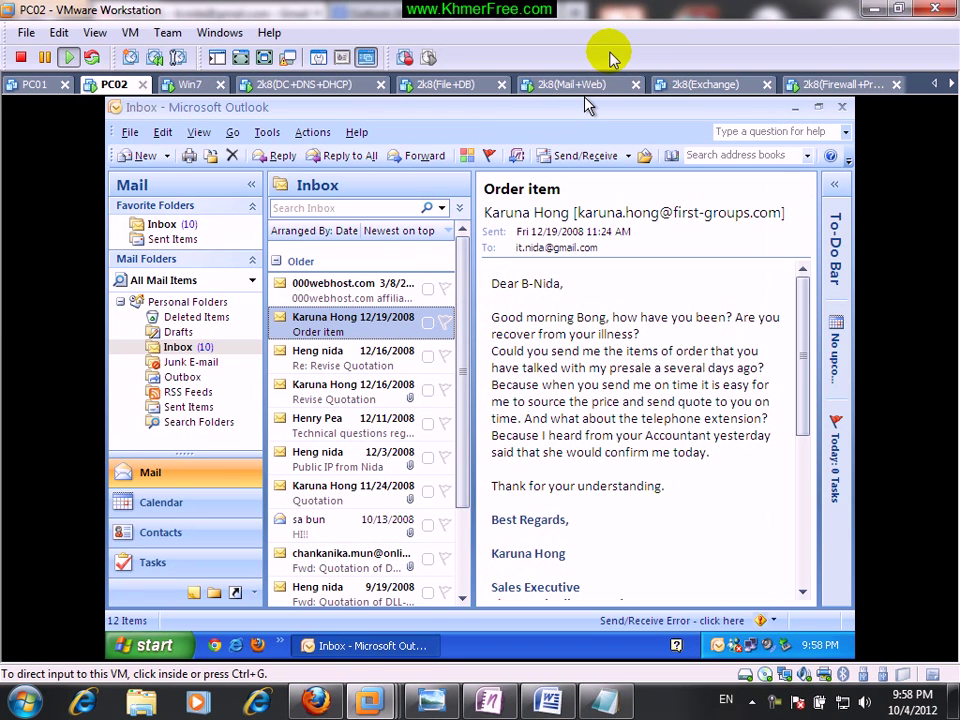
Step: Return to the Win7 machine and cancel all remaining Send/Receive tasks
left_click(189, 84)
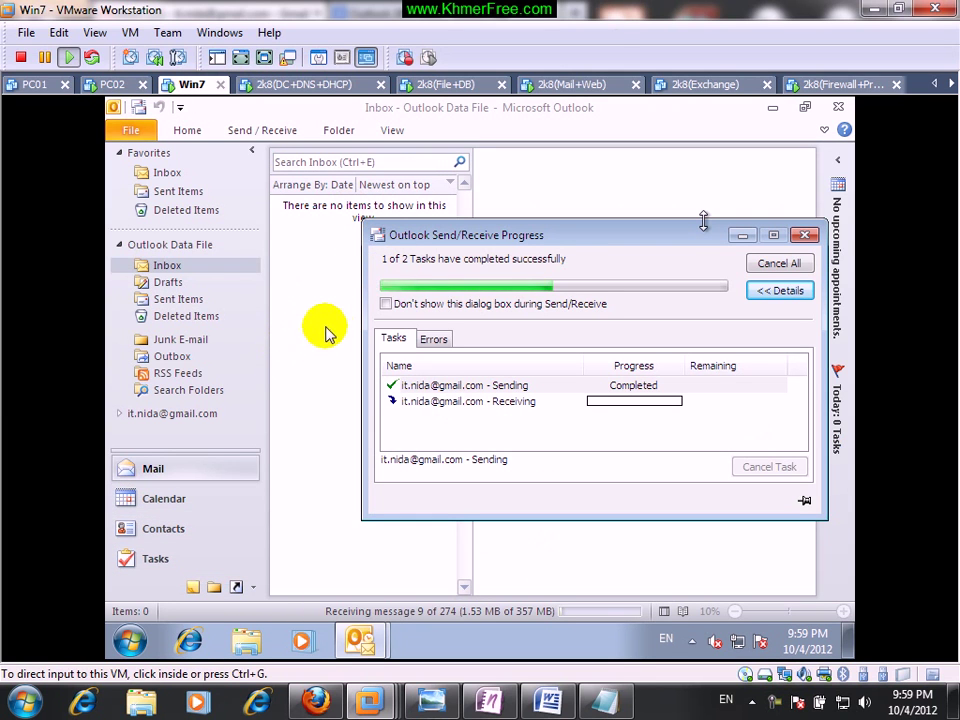
left_click(558, 243)
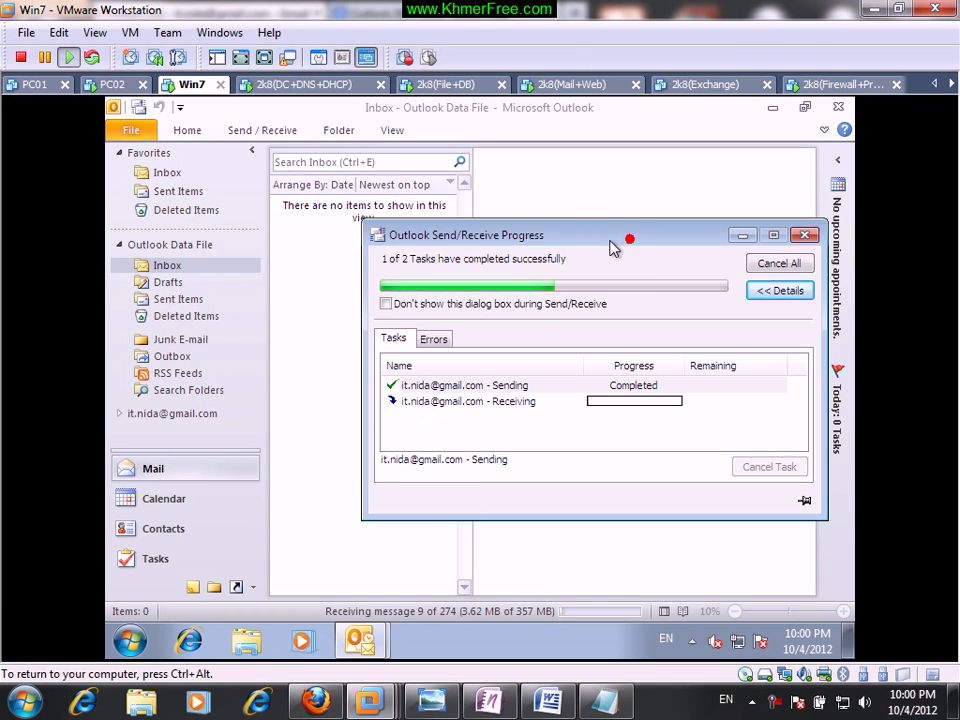
left_click(764, 265)
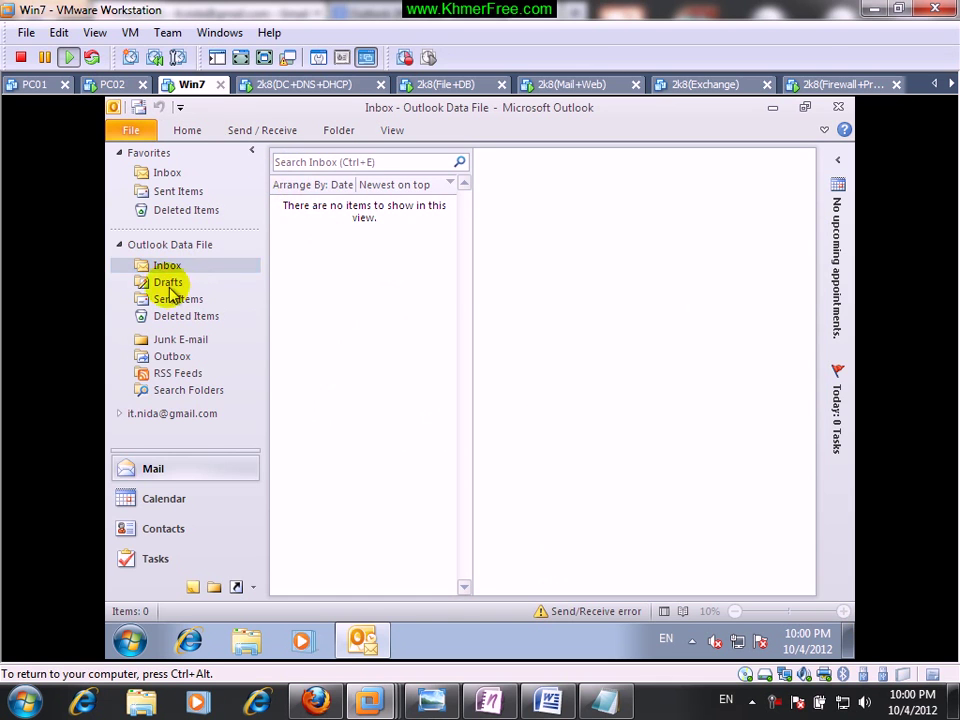
Step: Check the Outlook Data File's Drafts and Inbox folders and the favorite Inbox for downloaded mail
left_click(167, 284)
left_click(168, 266)
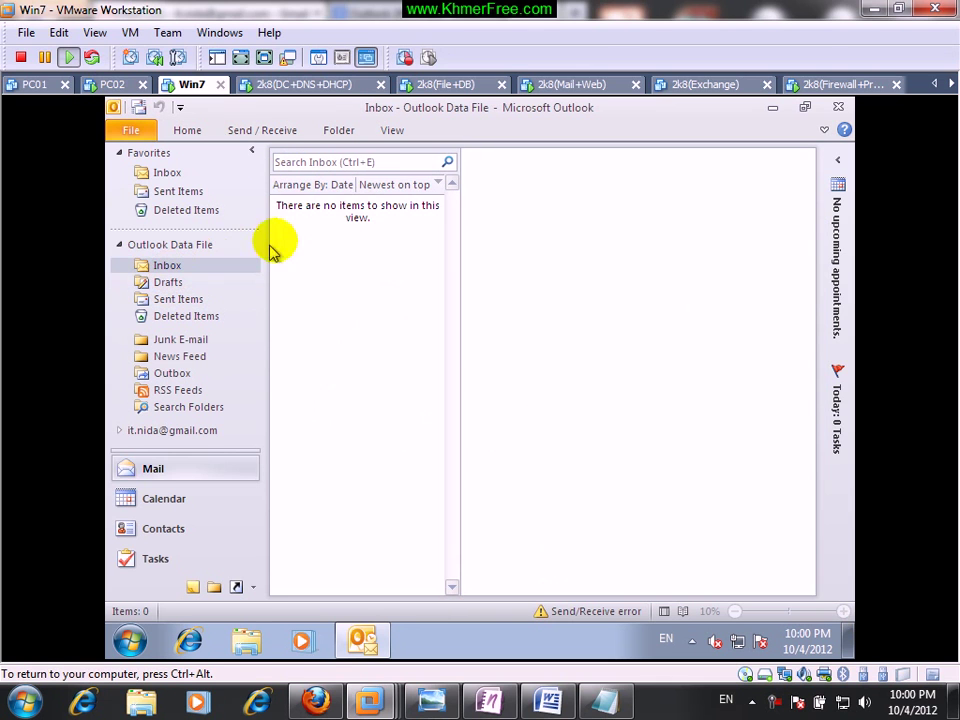
left_click(167, 175)
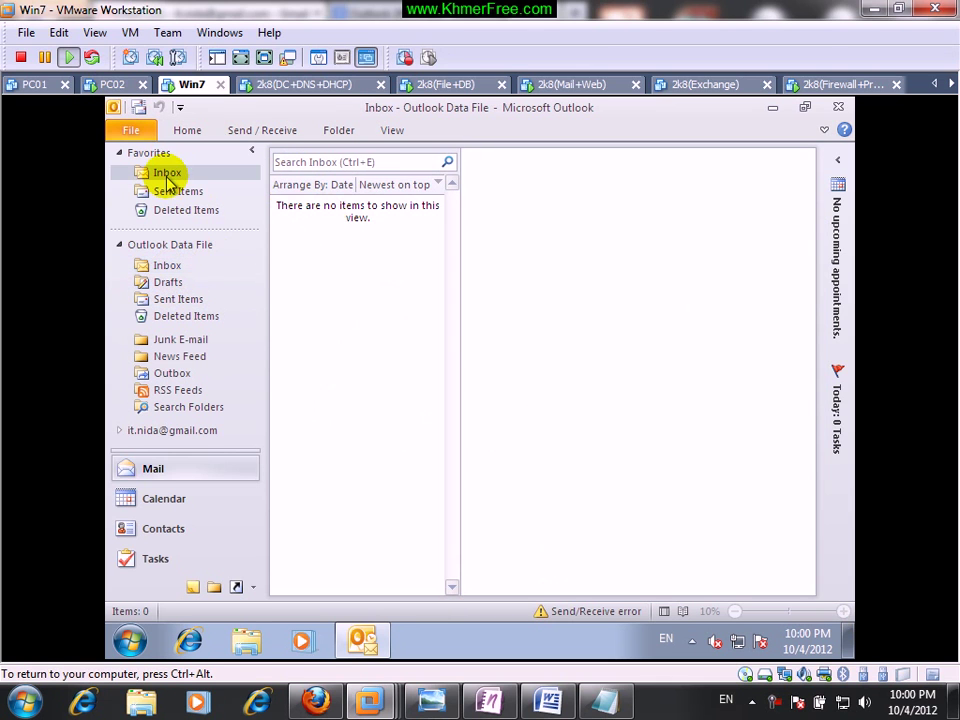
left_click(168, 176)
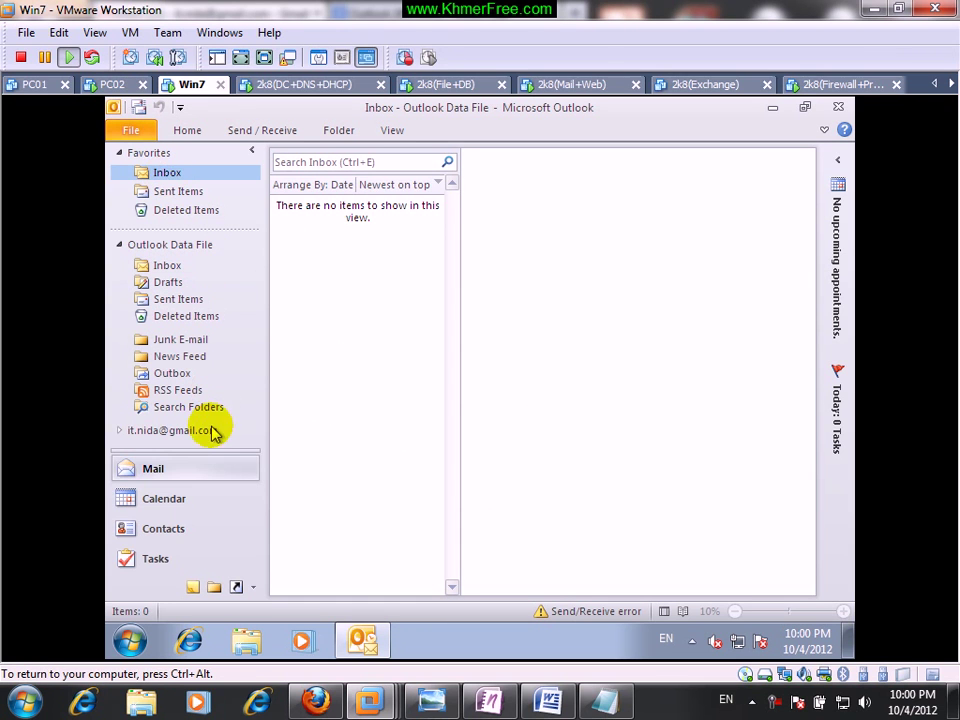
Step: Expand the Gmail account's folders, collapse the Outlook Data File and open the Gmail account's Inbox
left_click(160, 432)
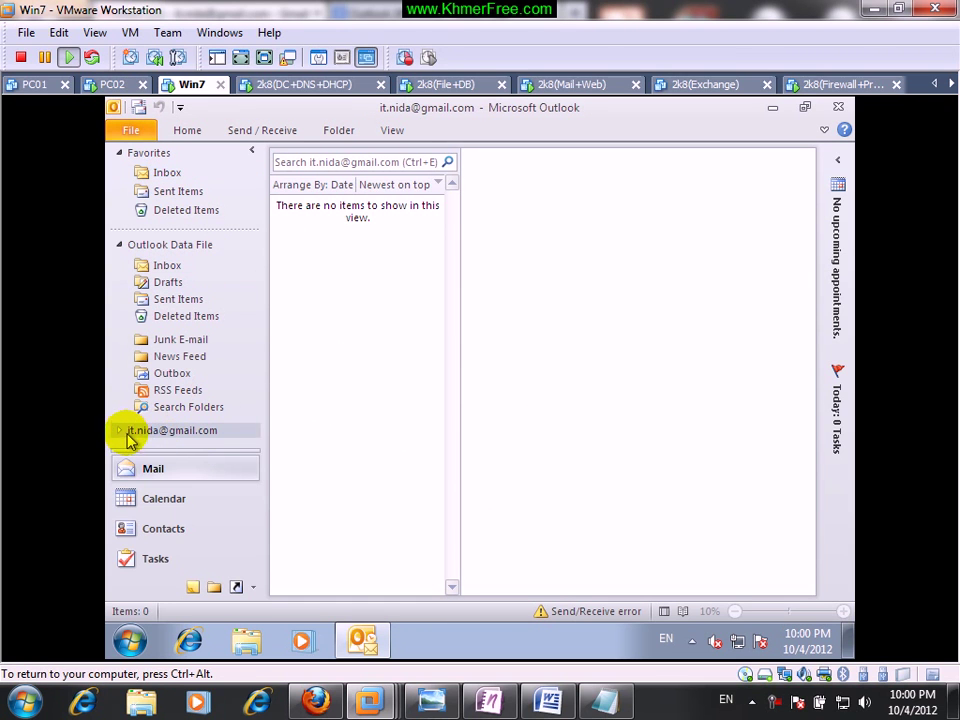
left_click(120, 430)
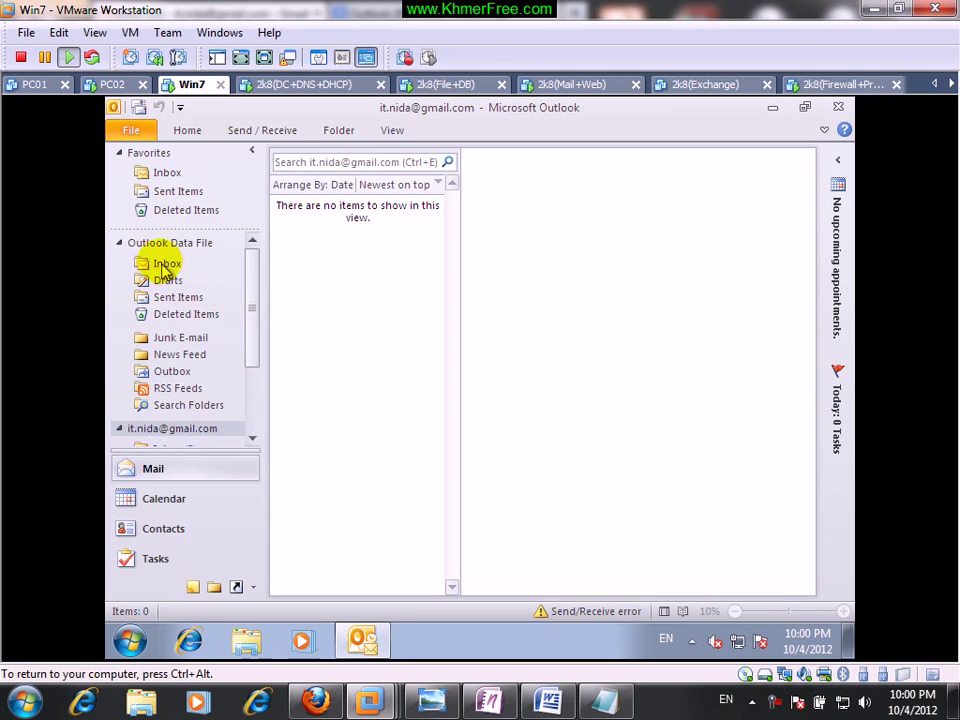
left_click(120, 244)
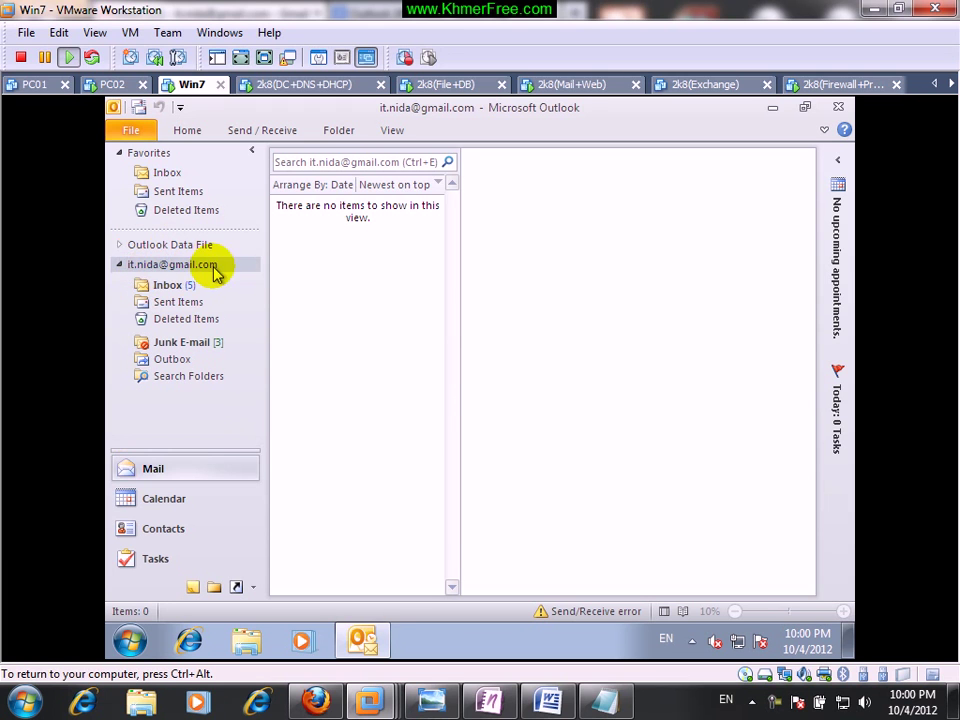
left_click(166, 285)
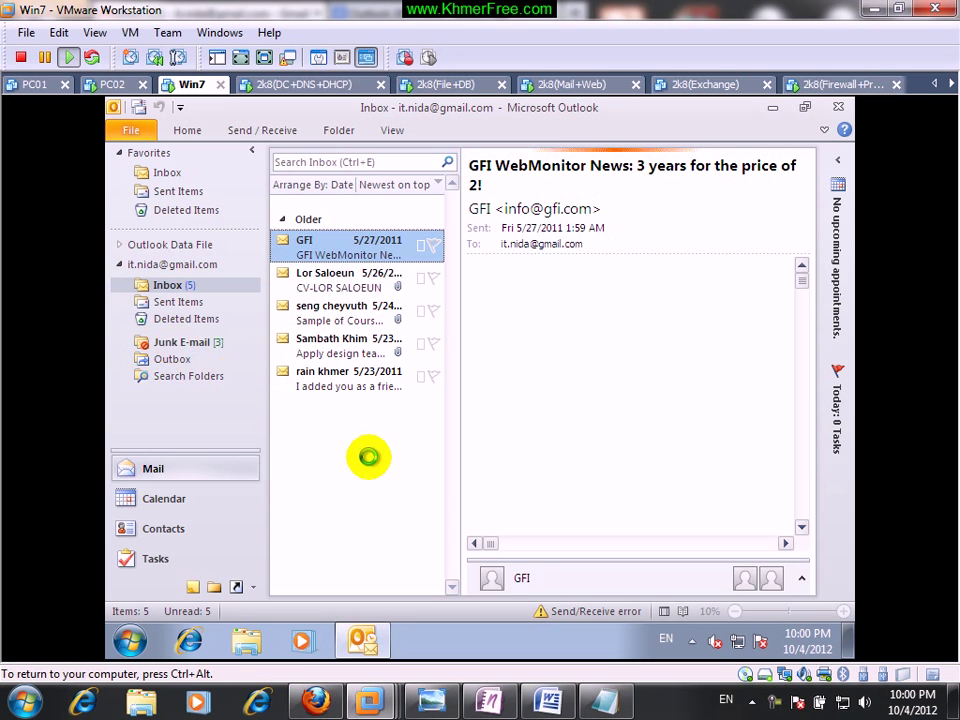
Step: View PC02's inbox once more and minimize the VMware Workstation and Firefox windows to reach the host desktop
left_click(113, 84)
left_click(468, 320)
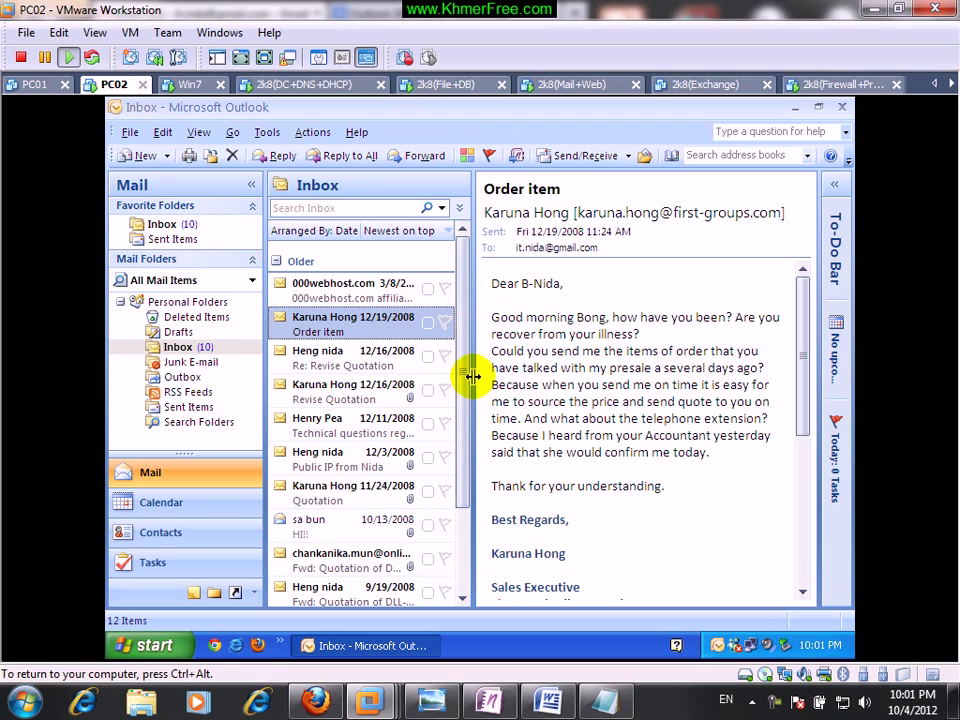
key("ctrl+alt")
left_click(872, 9)
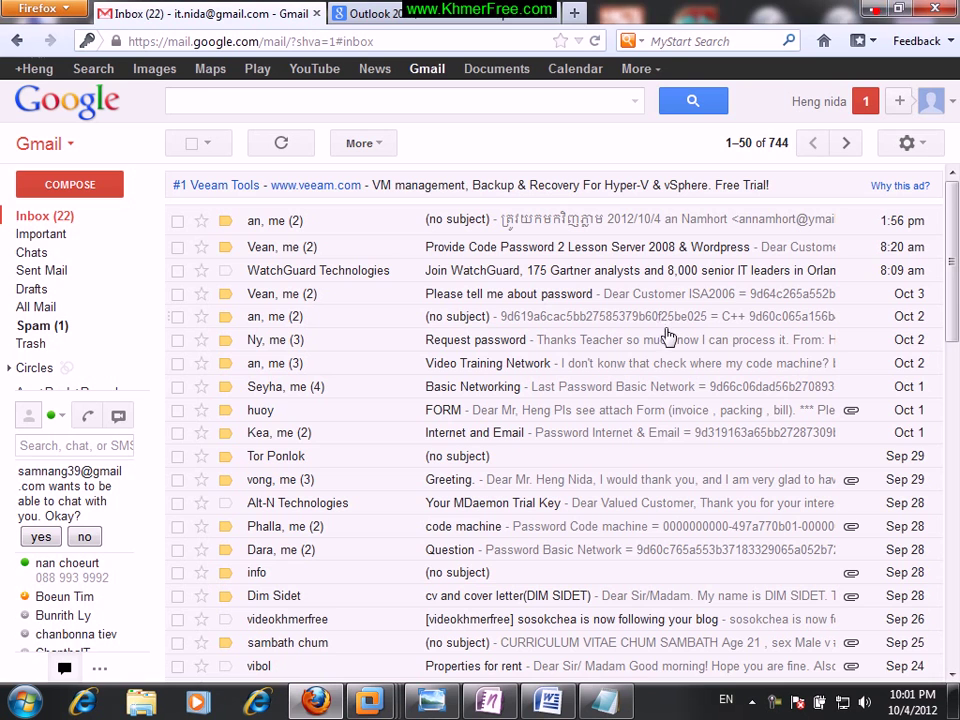
left_click(873, 9)
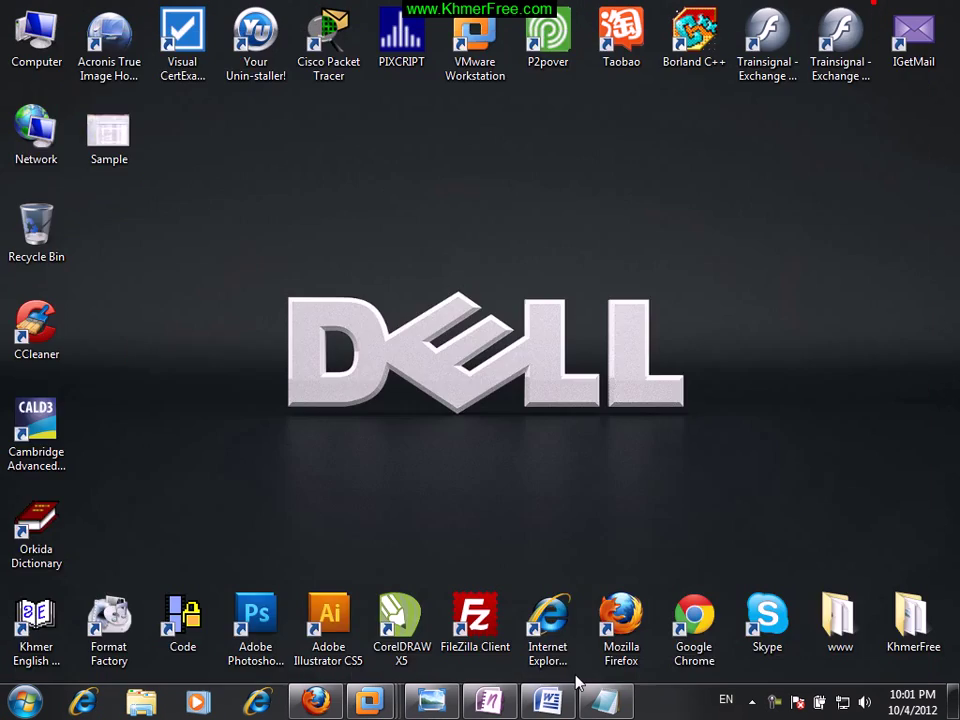
Step: Switch to the Word lesson notes, review items 3 and 4 on connecting Gmail and KhmerFree accounts to Outlook 2010, and minimize the document
left_click(552, 700)
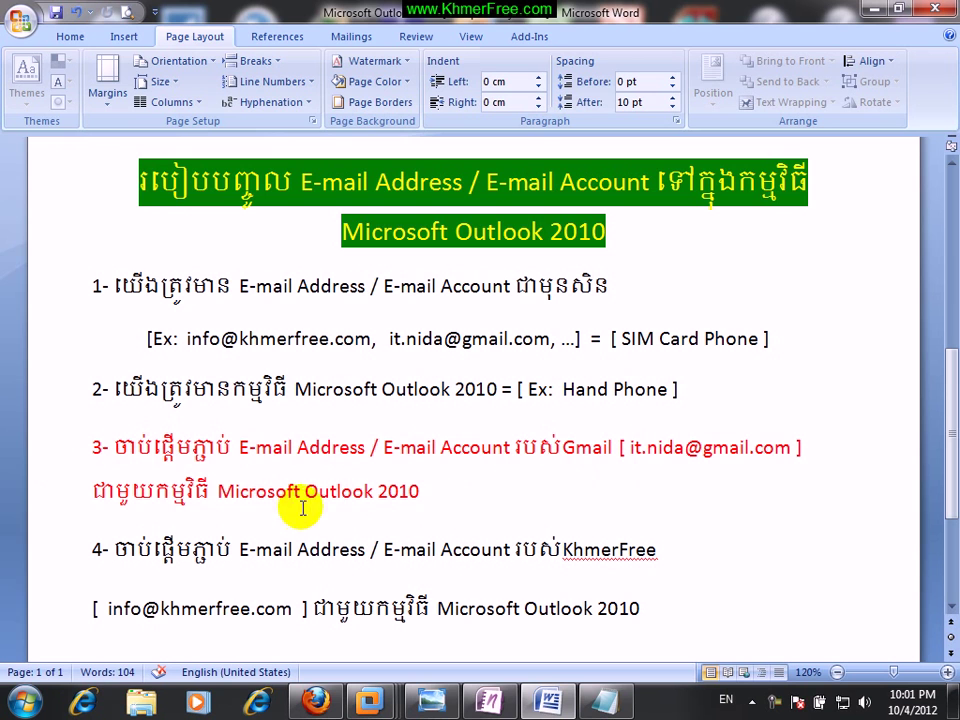
left_click(427, 491)
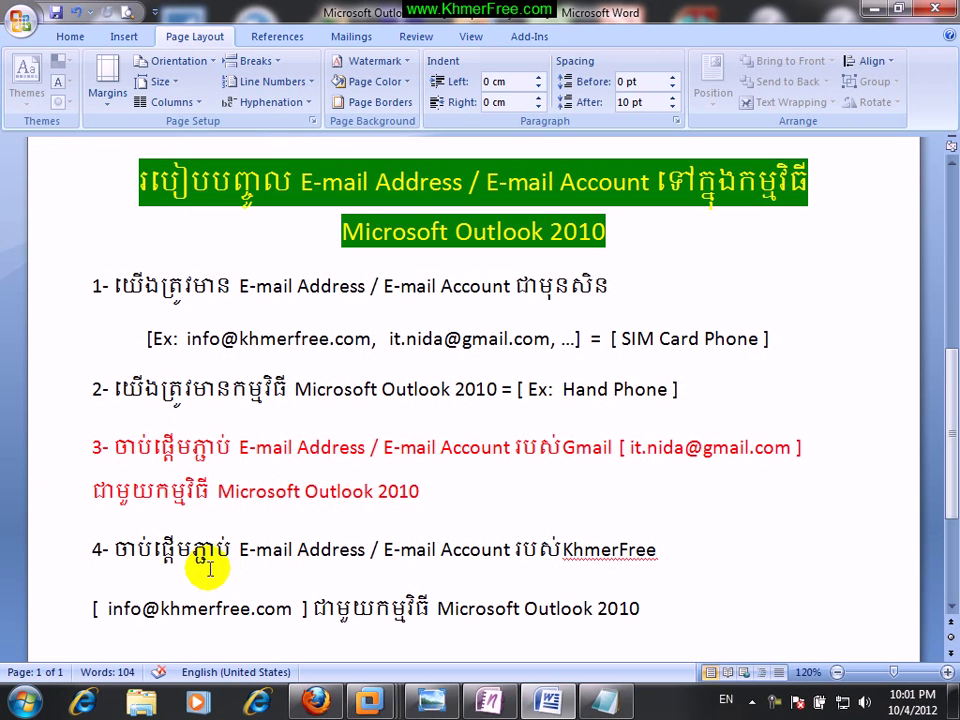
scroll(466, 516, "down", 1)
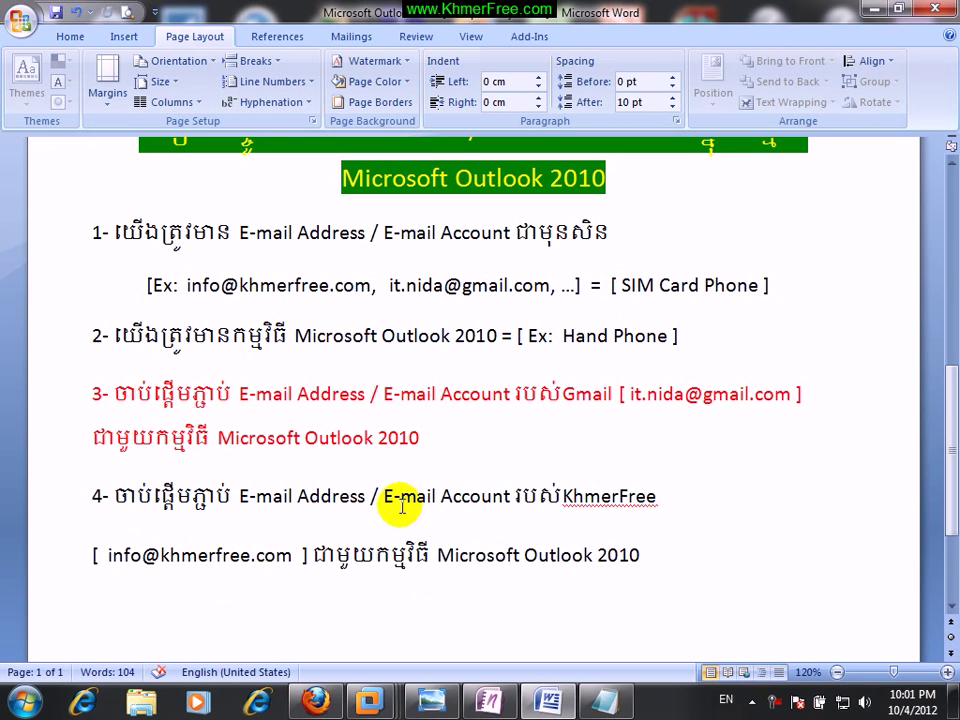
double_click(594, 498)
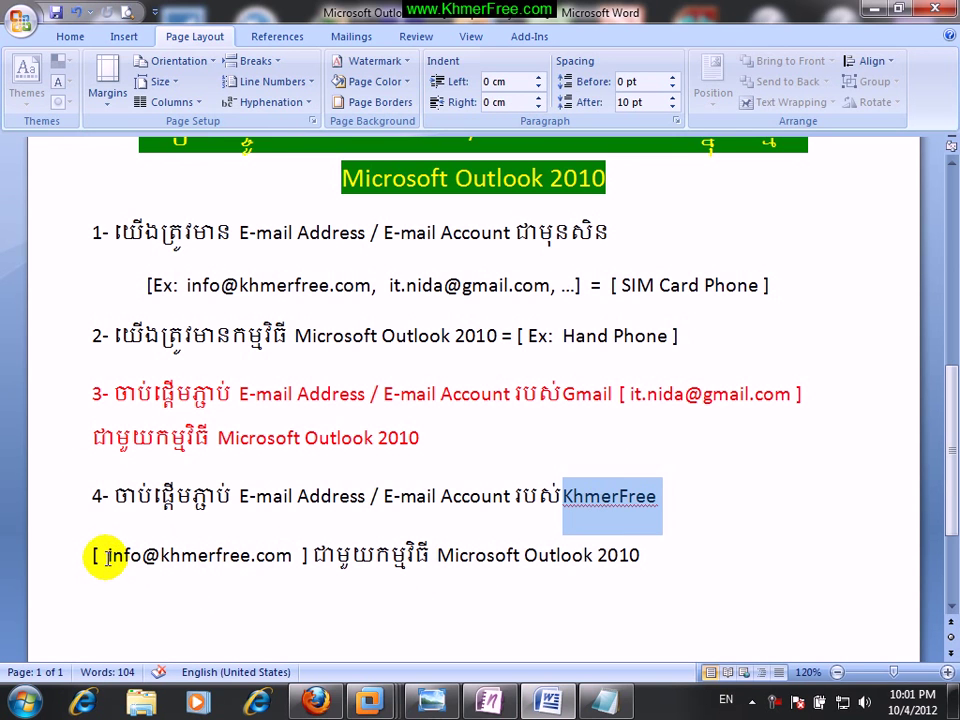
left_click_drag(143, 556, 272, 570)
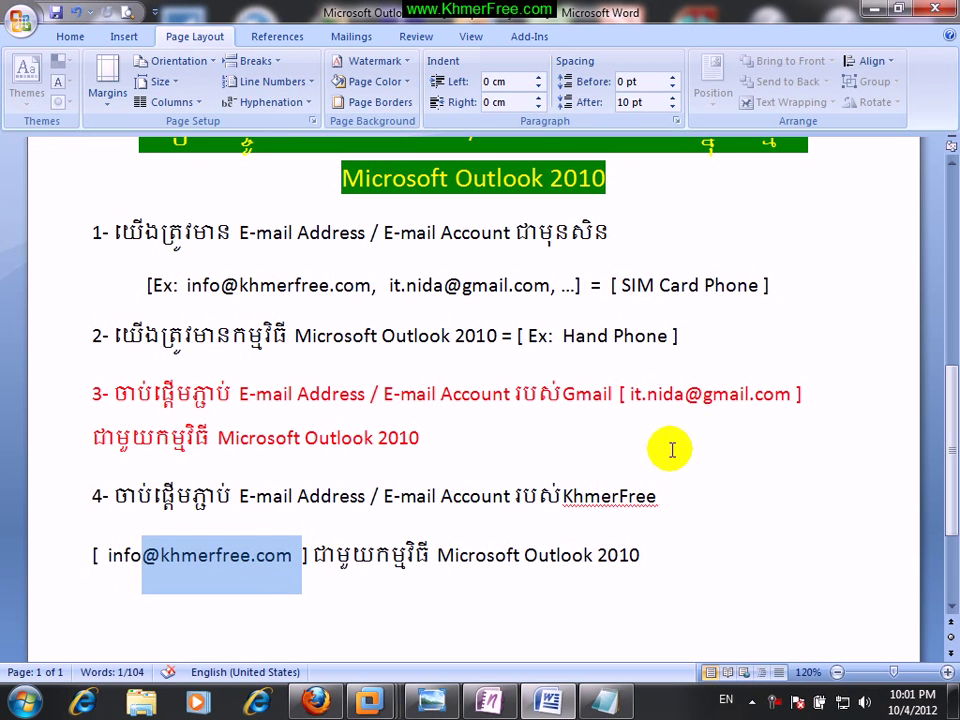
left_click_drag(701, 400, 778, 402)
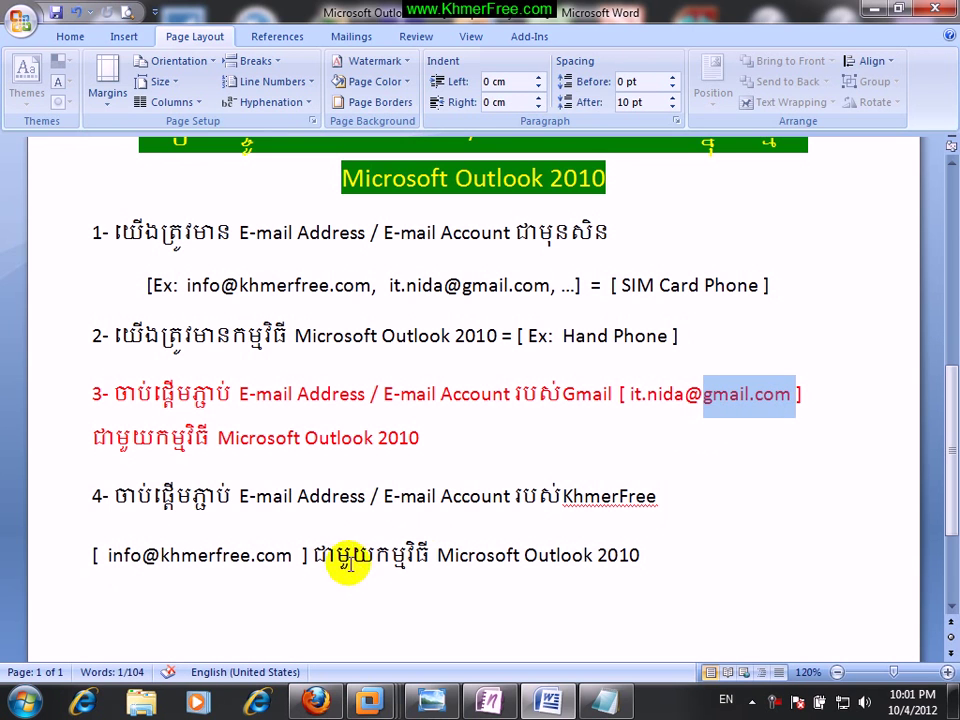
mouse_move(159, 556)
left_mouse_down()
mouse_move(270, 552)
mouse_move(287, 555)
mouse_move(281, 575)
left_mouse_up()
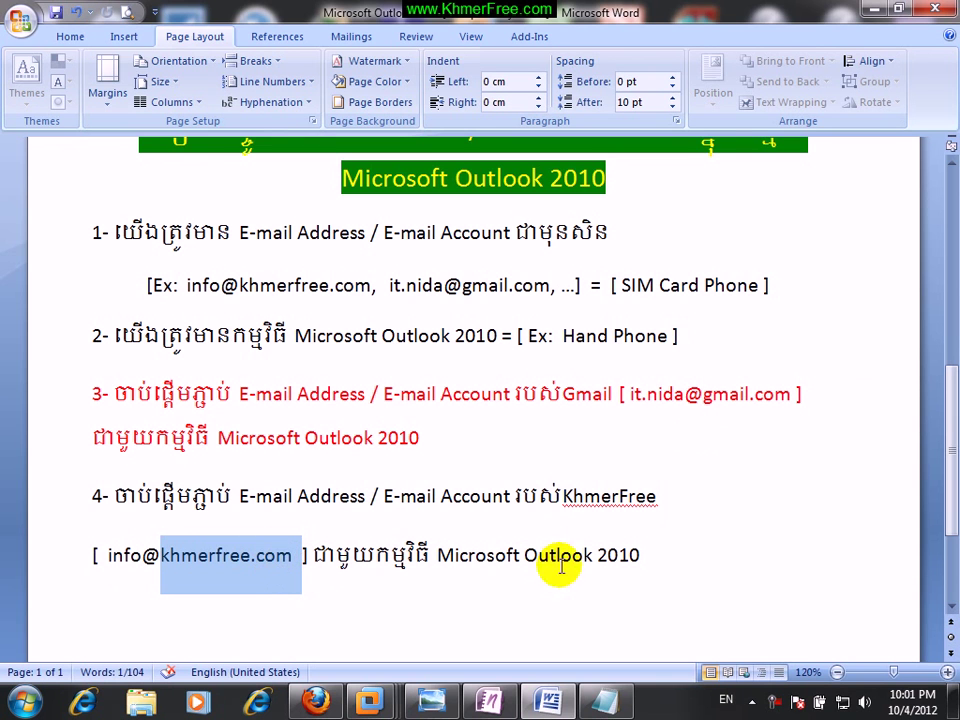
left_click(660, 554)
left_click(873, 10)
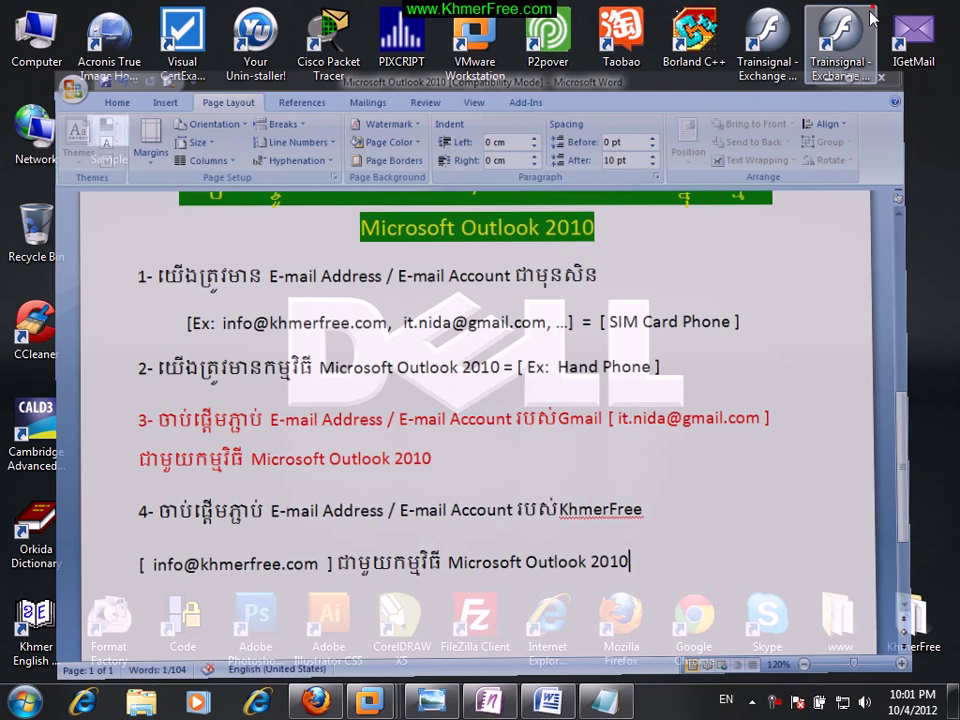